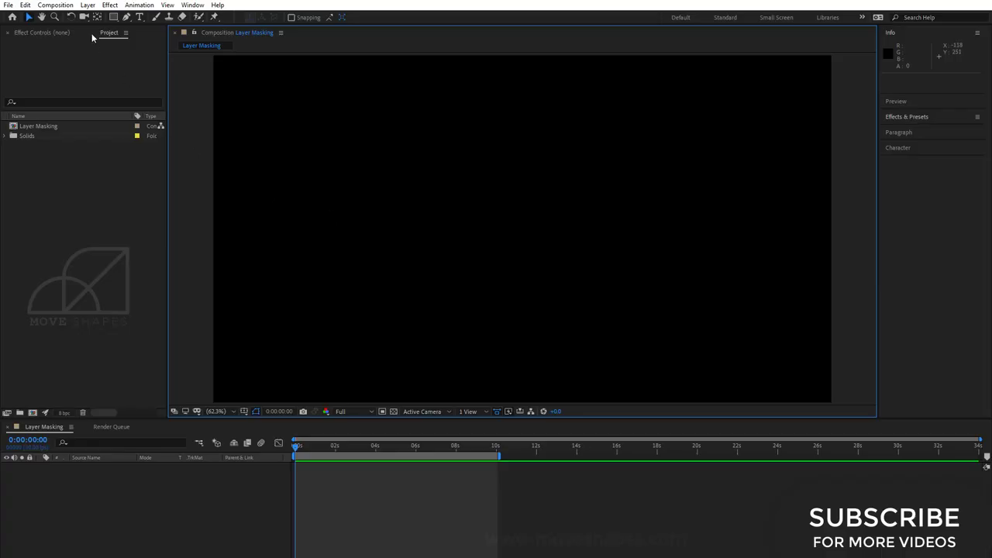
Create a full-frame rectangle shape layer with a yellow FAC305 fill
click(114, 17)
double_click(114, 17)
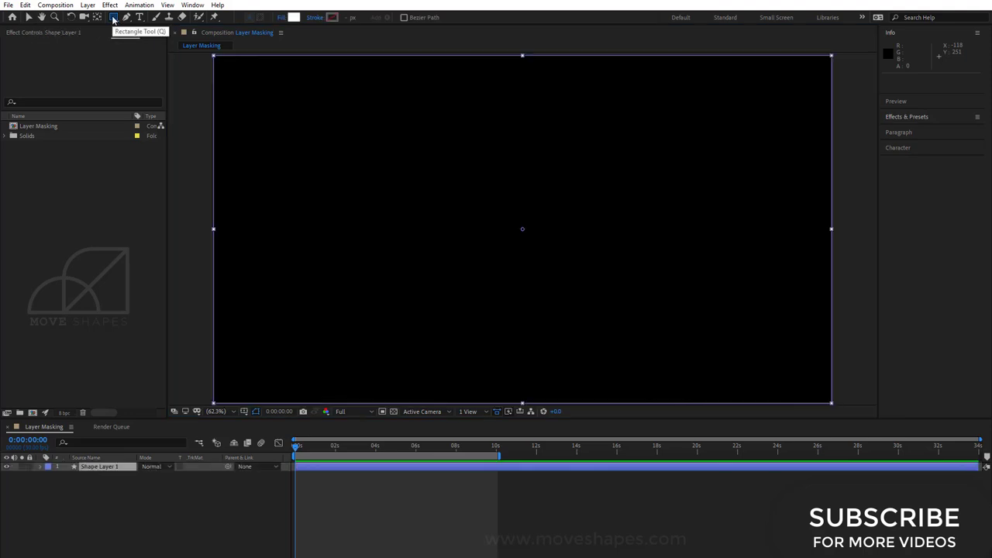
key(v)
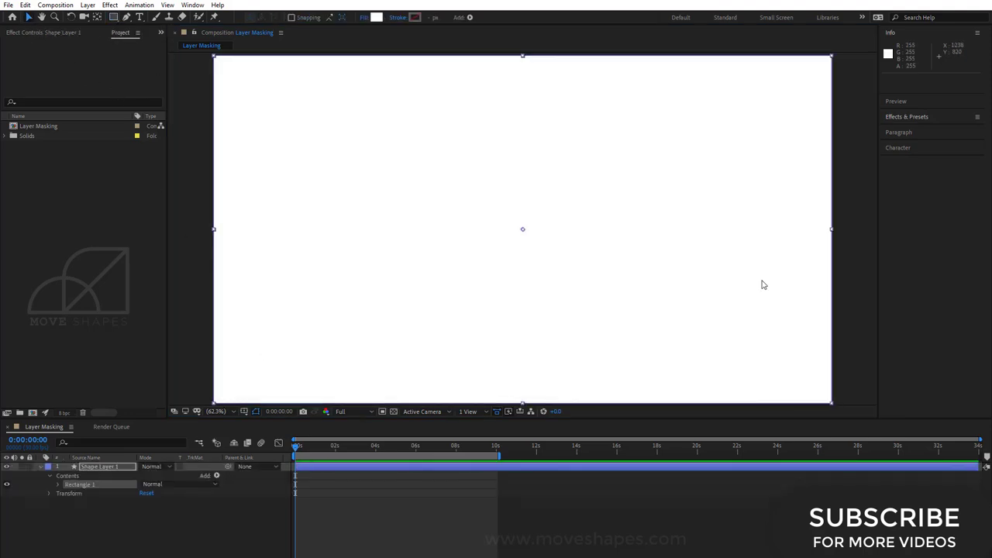
click(850, 226)
click(375, 17)
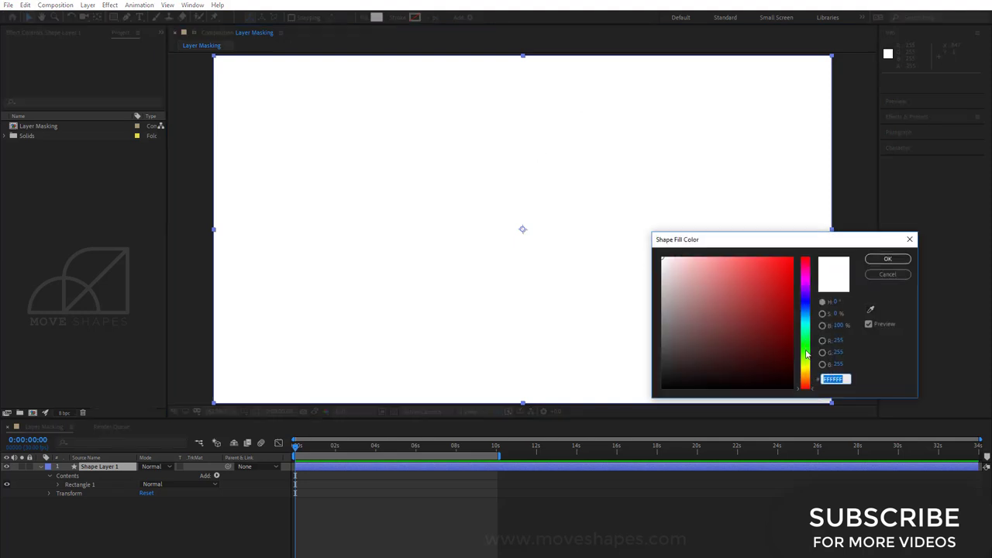
drag(806, 354, 810, 377)
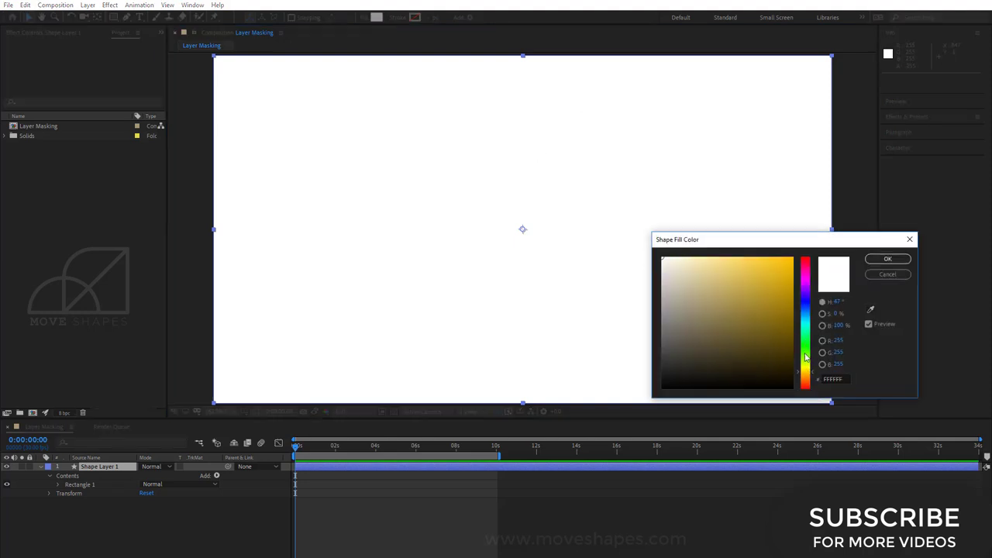
click(788, 260)
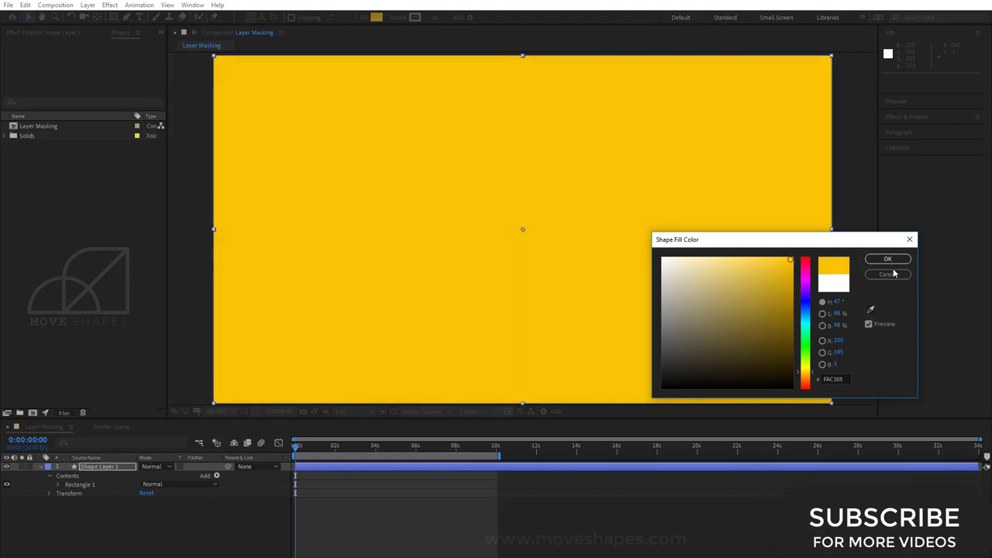
click(888, 259)
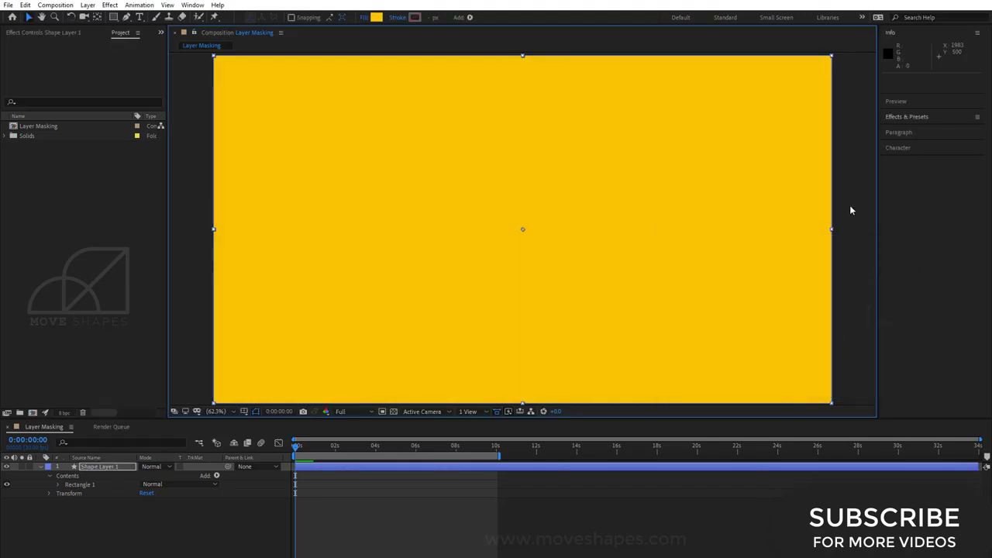
Lock the yellow background layer, Shape Layer 1
click(40, 466)
click(30, 466)
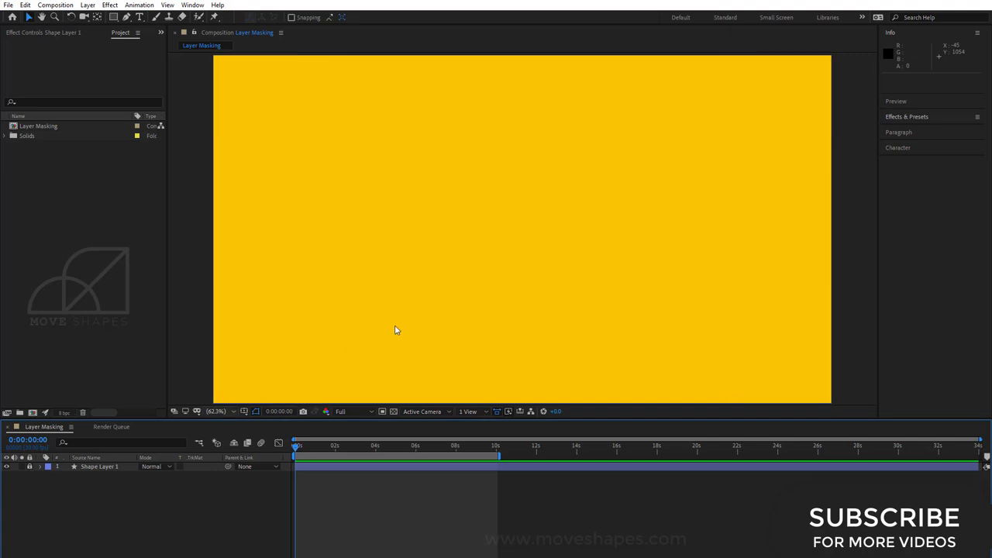
click(258, 41)
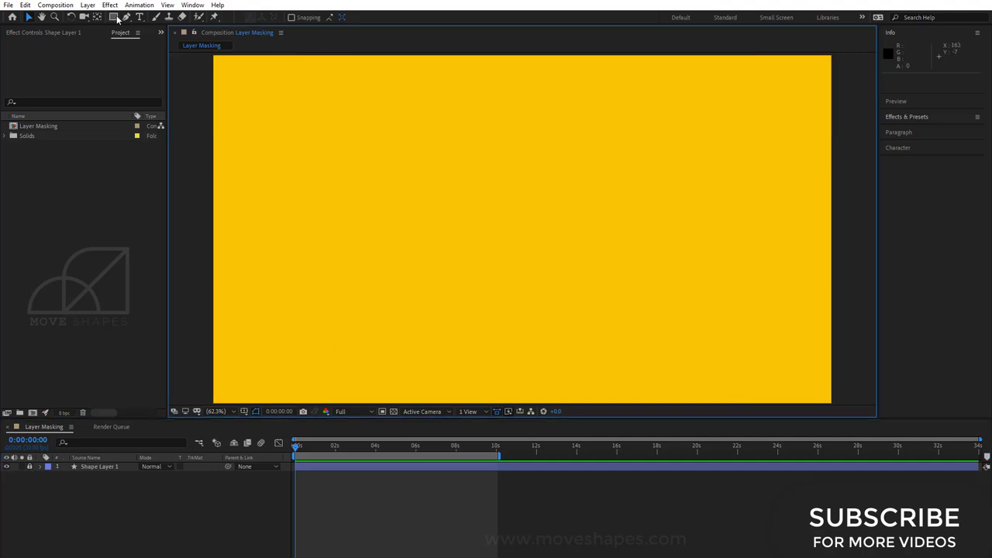
Add a frame-sized ellipse shape layer and set its path size to 800 × 800
drag(113, 17, 130, 37)
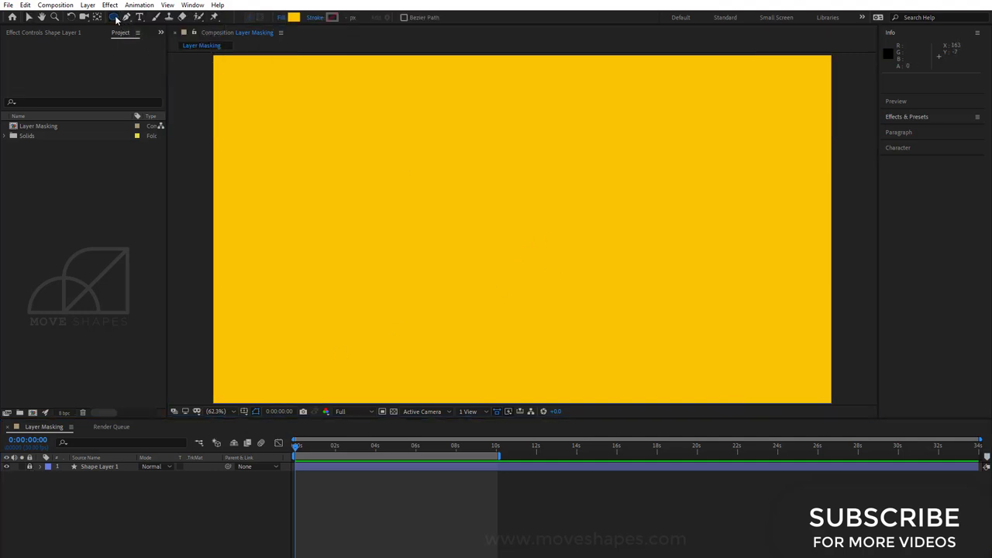
double_click(116, 17)
key(v)
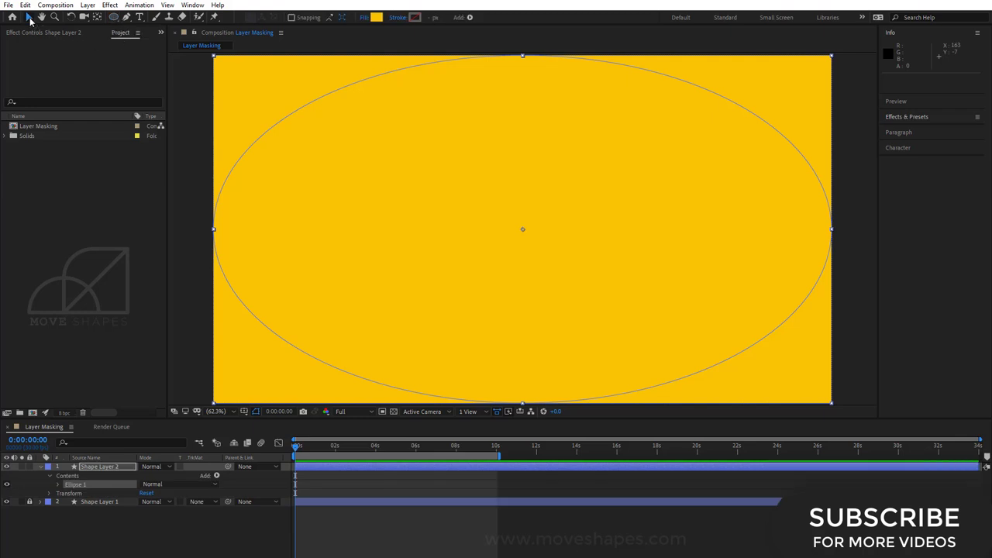
click(60, 484)
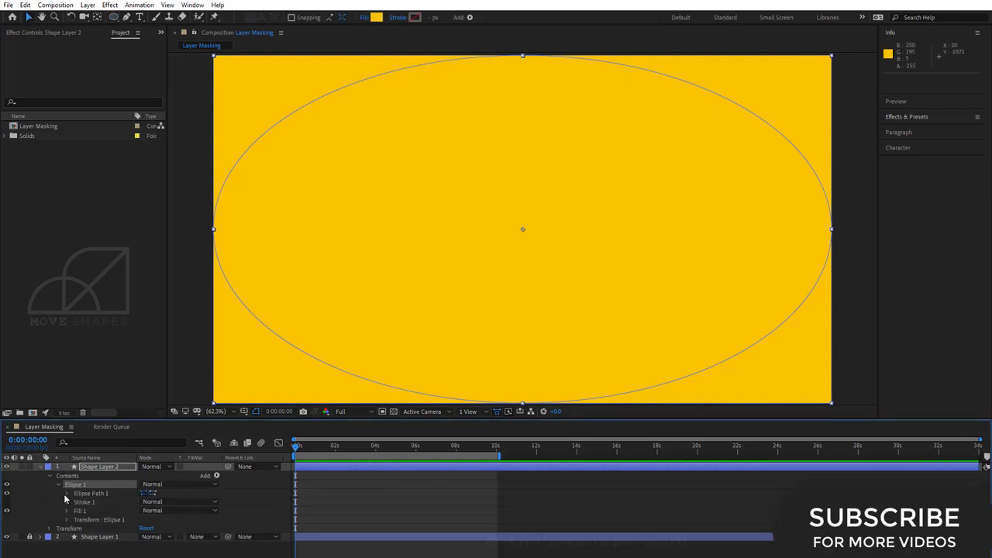
click(67, 493)
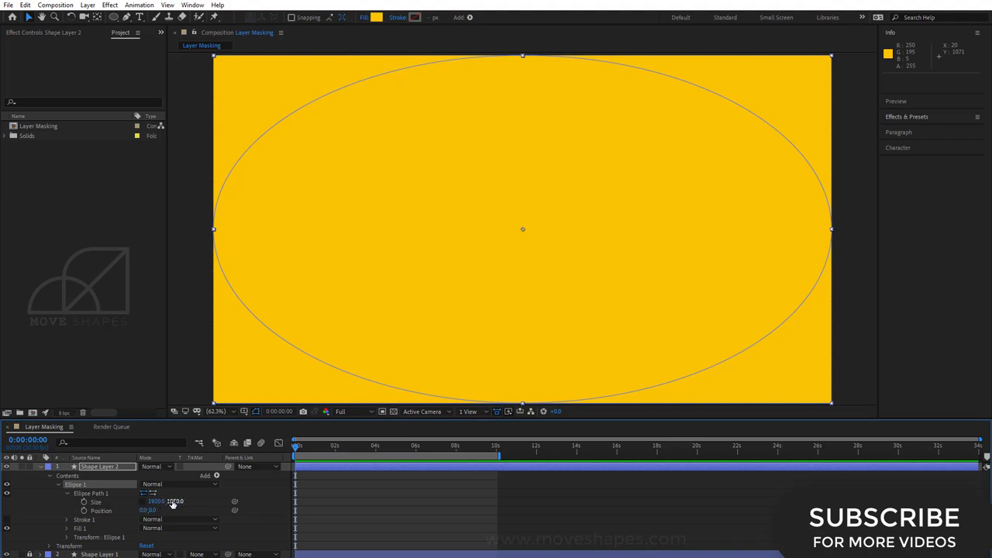
drag(157, 502, 171, 512)
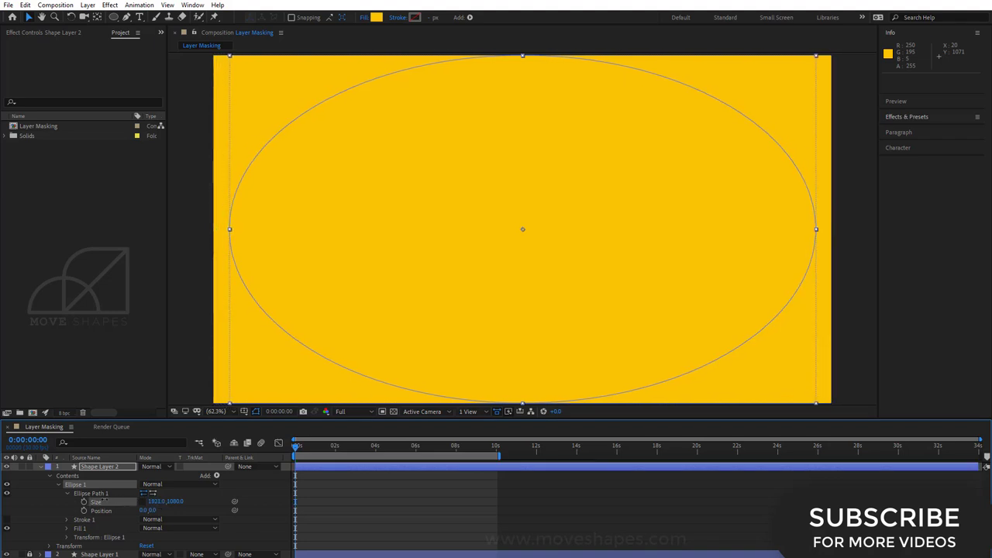
click(157, 501)
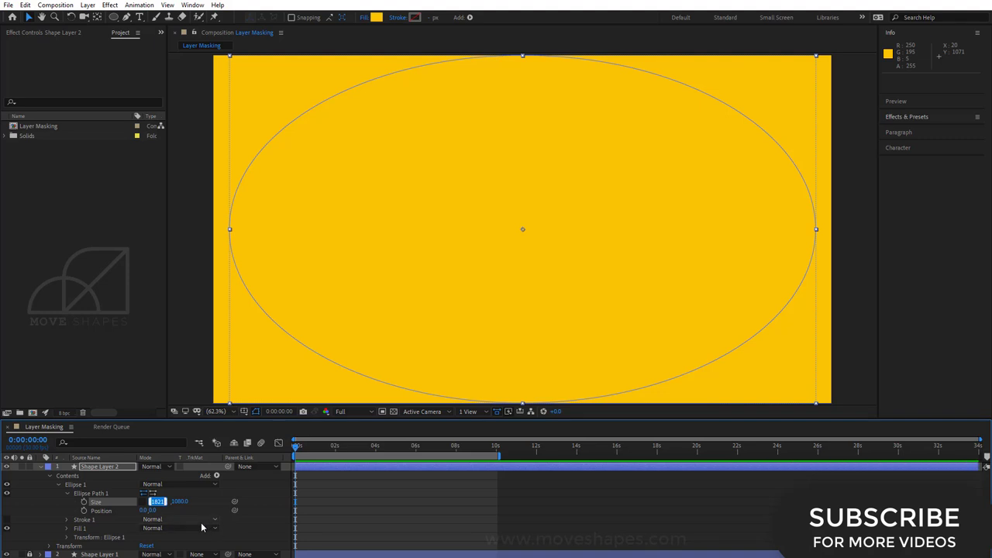
text(00)
key(Return)
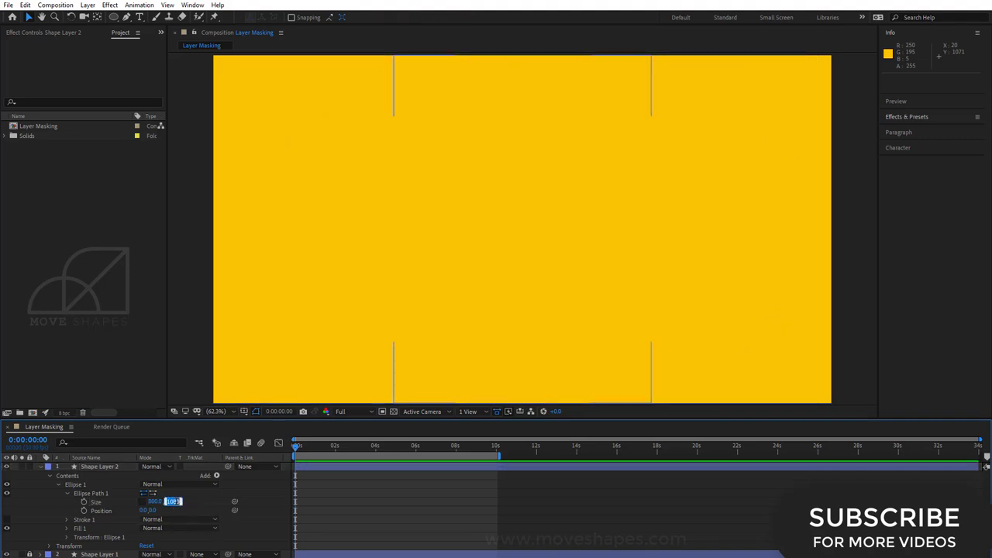
text(800)
key(Return)
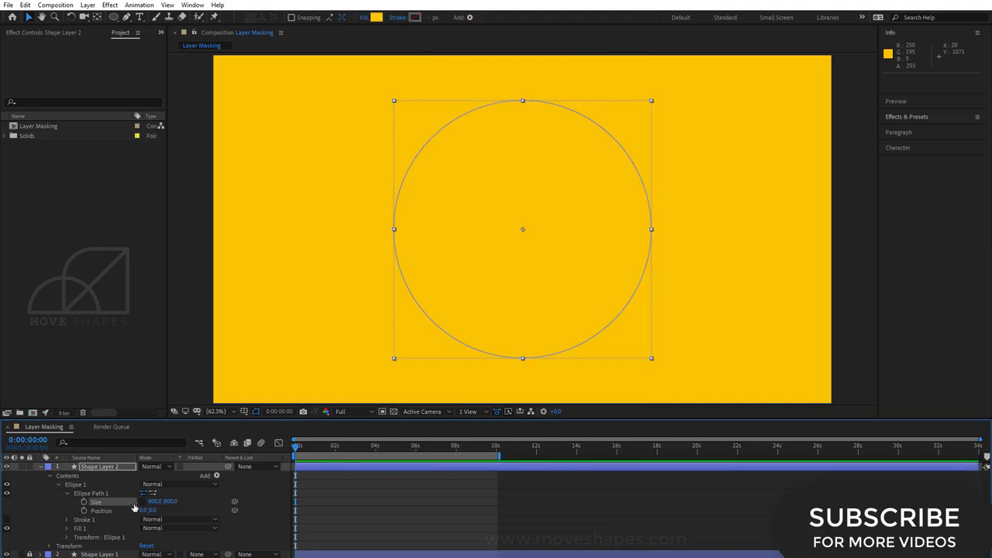
Change Shape Layer 2's circle fill to magenta D80055
click(46, 468)
click(376, 17)
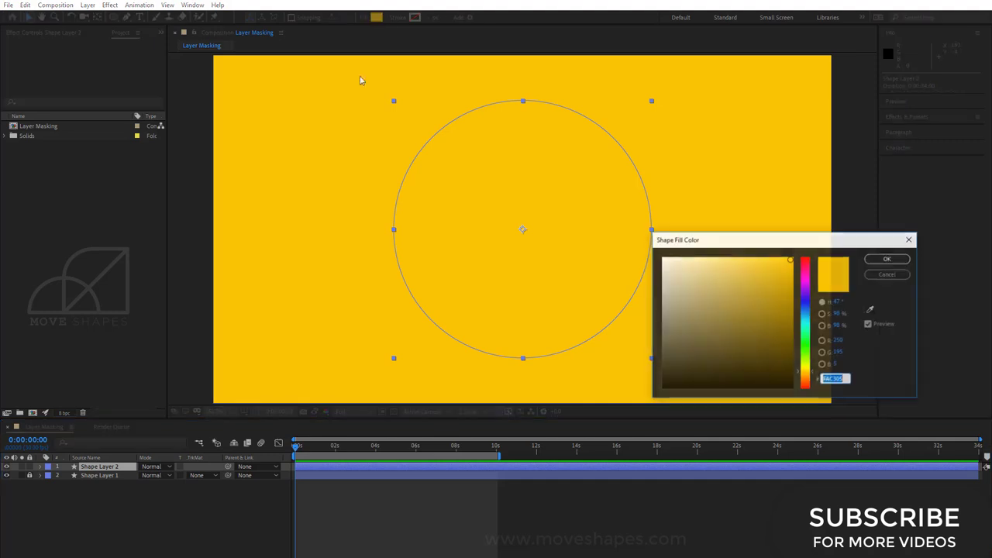
drag(798, 366, 804, 267)
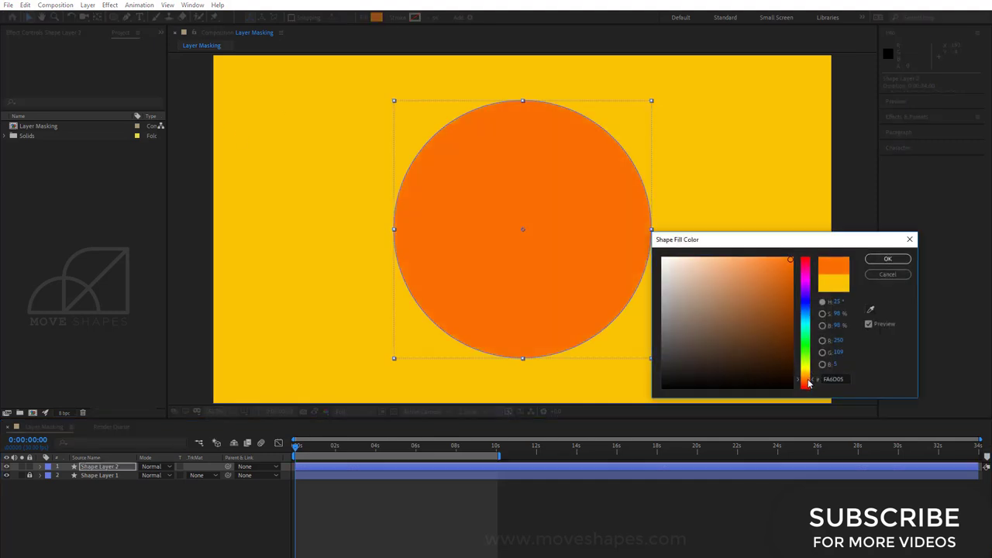
click(887, 259)
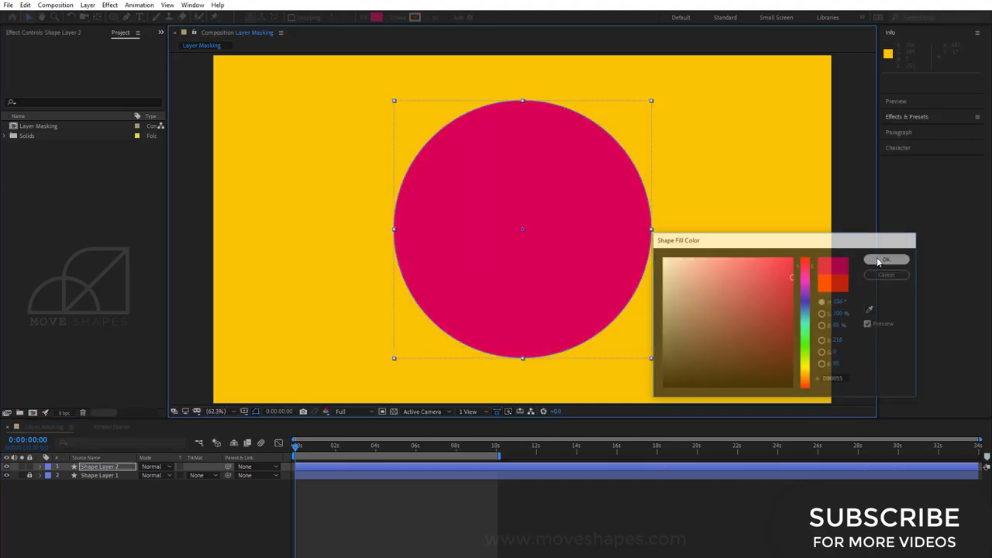
click(858, 164)
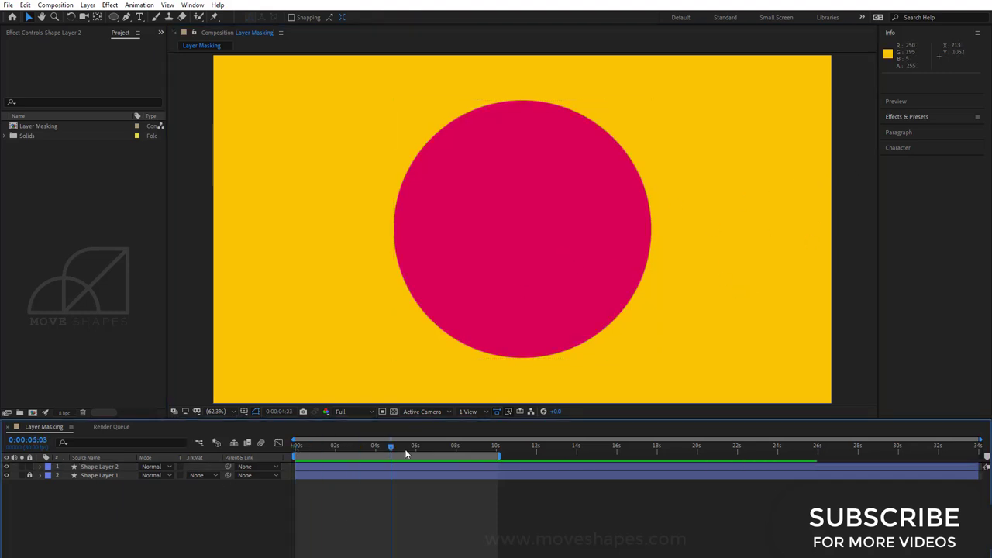
click(522, 255)
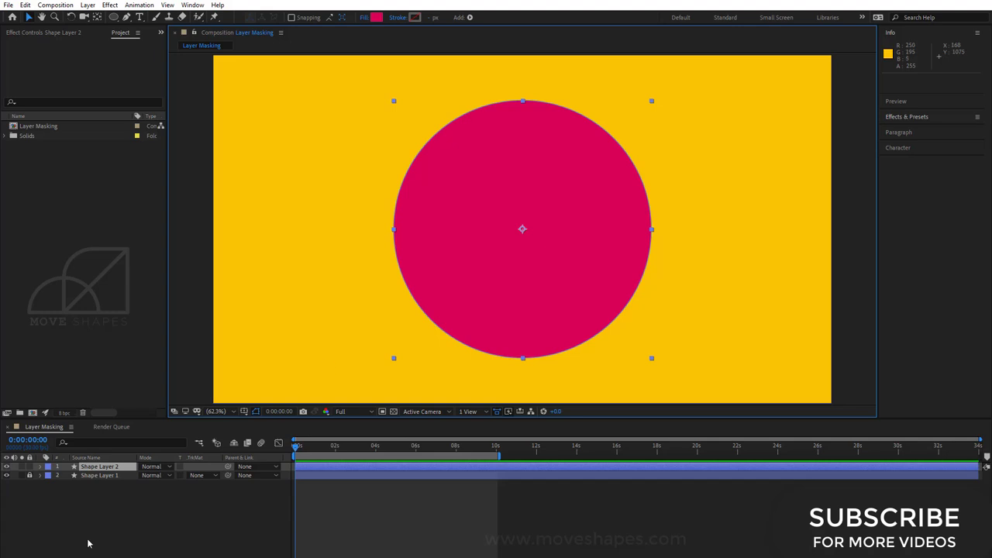
Duplicate the magenta circle layer and rename the original Circle 1
click(97, 466)
key(ctrl+d)
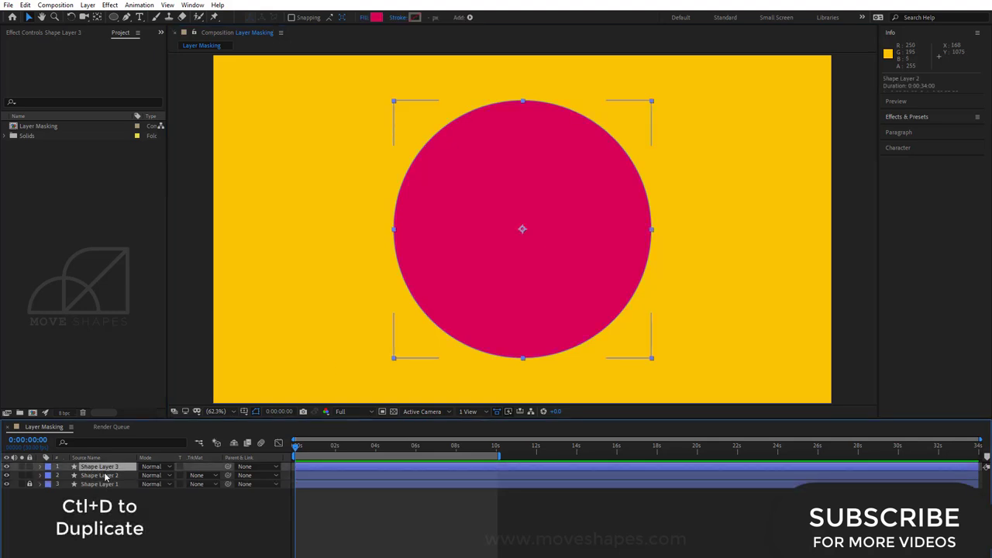
click(99, 475)
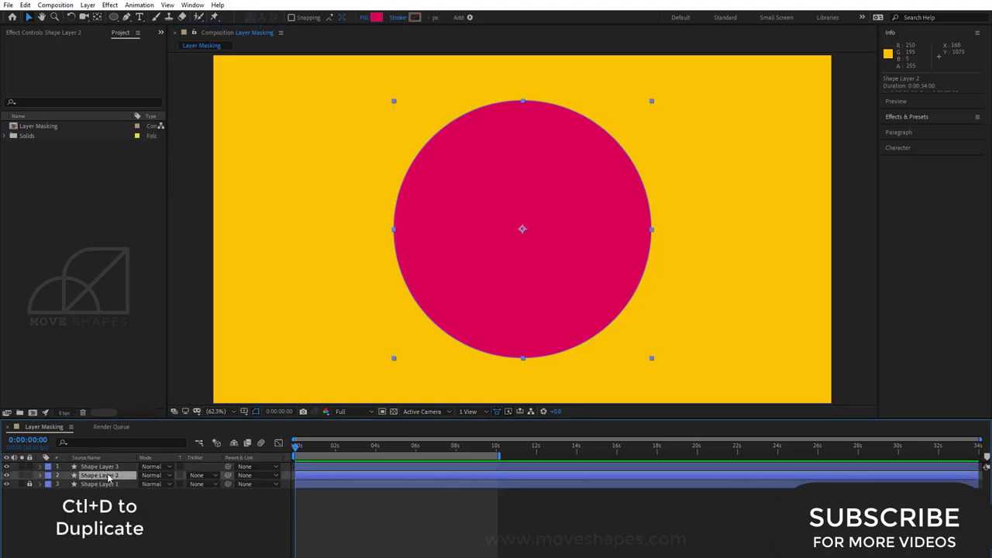
right_click(106, 474)
click(135, 466)
text(Circle 1)
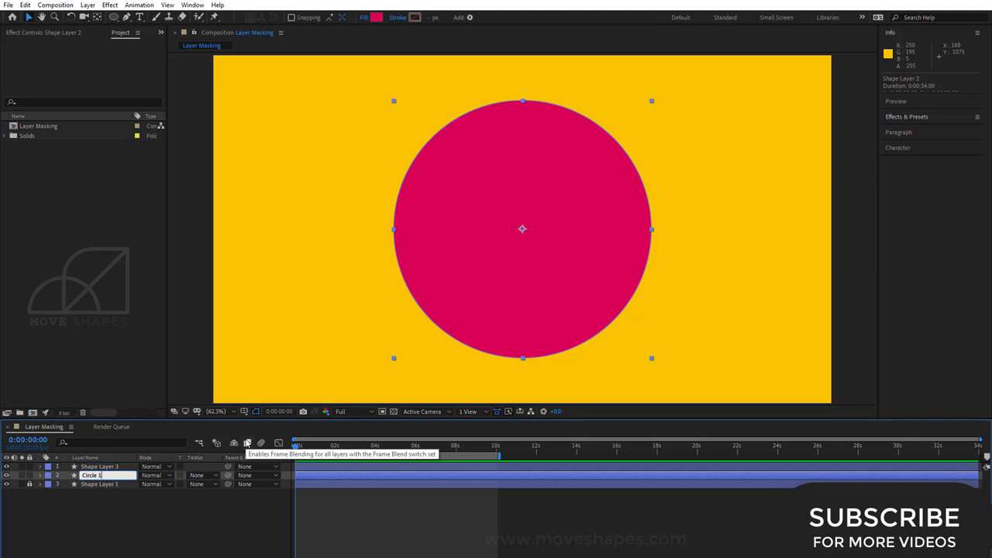
key(Return)
Rename the duplicated circle layer Circle 2
click(99, 465)
right_click(100, 465)
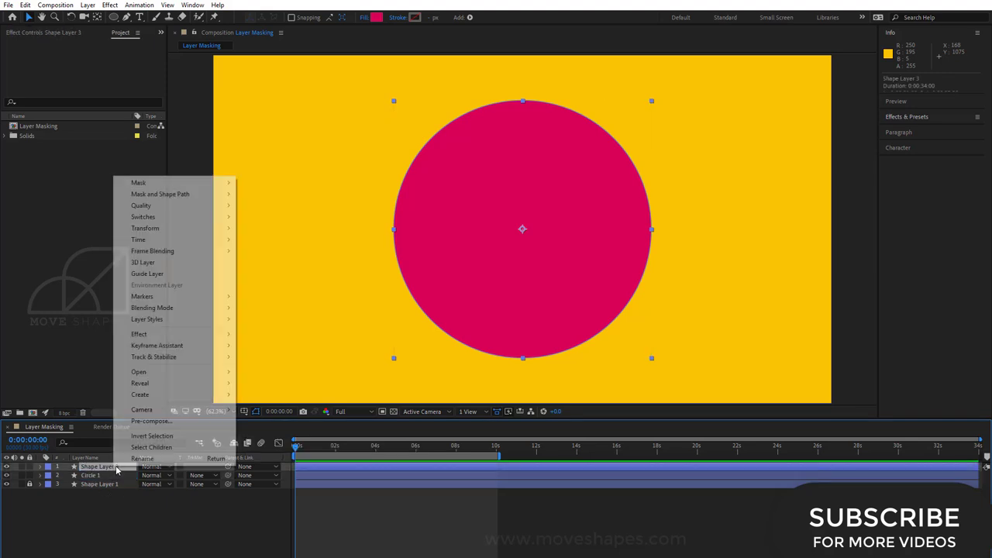
click(122, 463)
text(Circle)
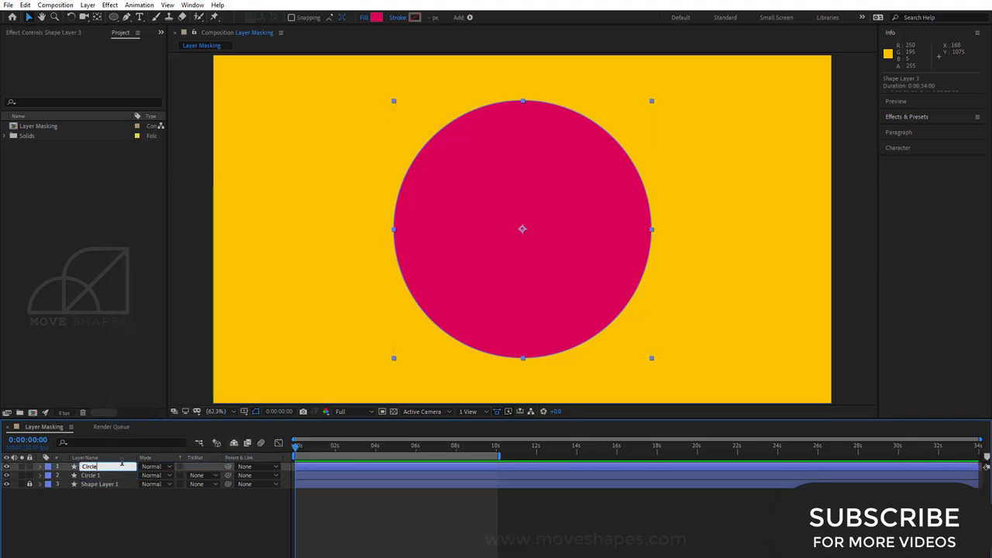
text( 2)
key(Return)
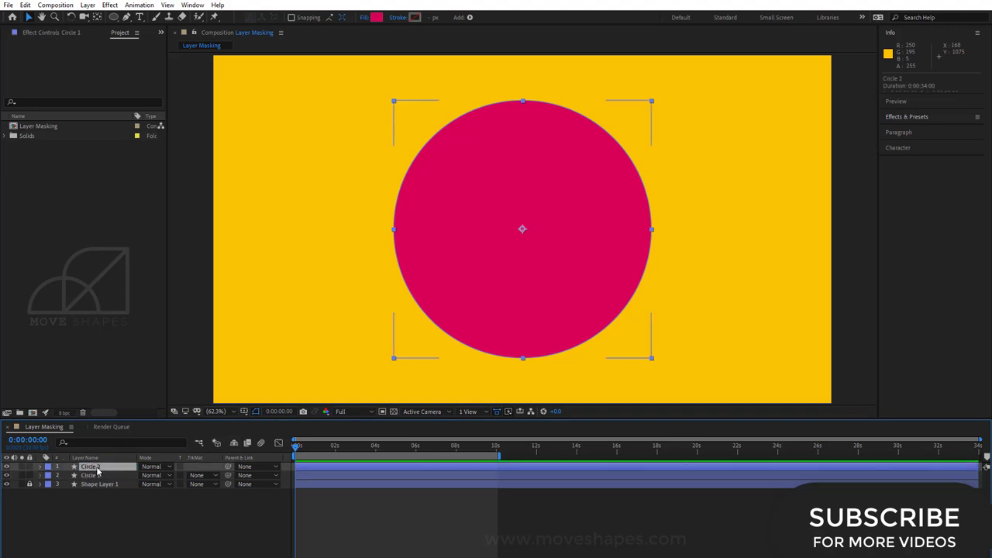
Scale Circle 2 down to about 57%
click(40, 466)
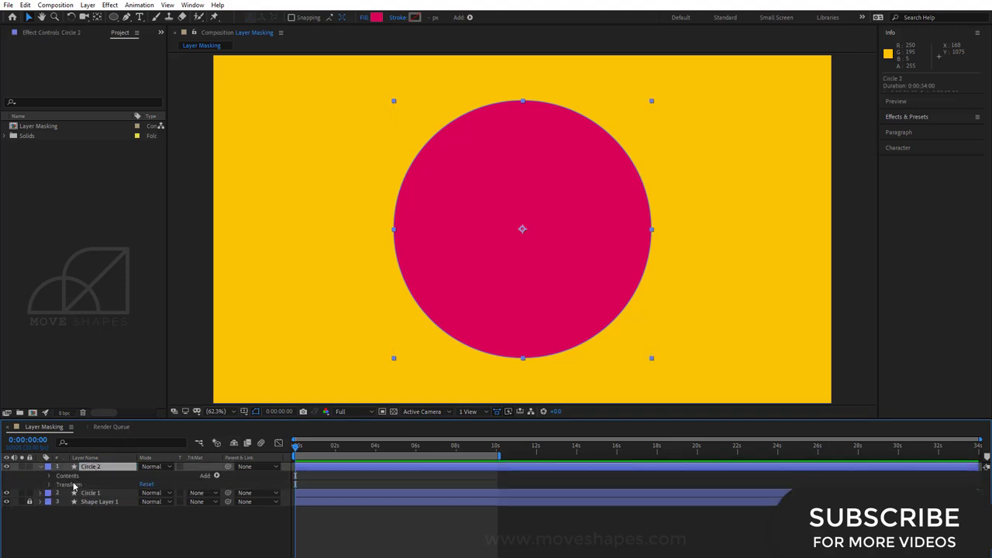
click(50, 475)
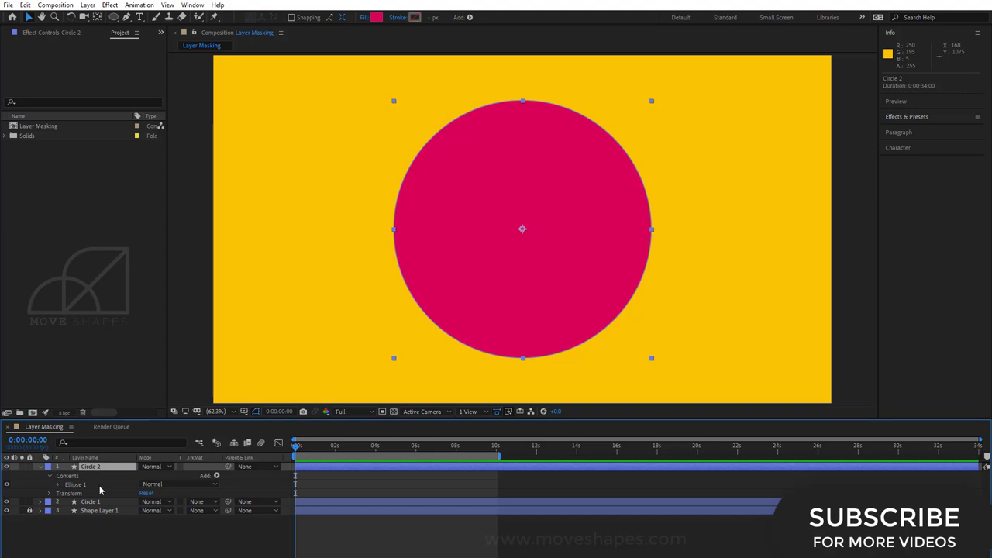
key(s)
mouse_move(172, 477)
mouse_down()
mouse_move(139, 477)
mouse_move(160, 475)
mouse_up()
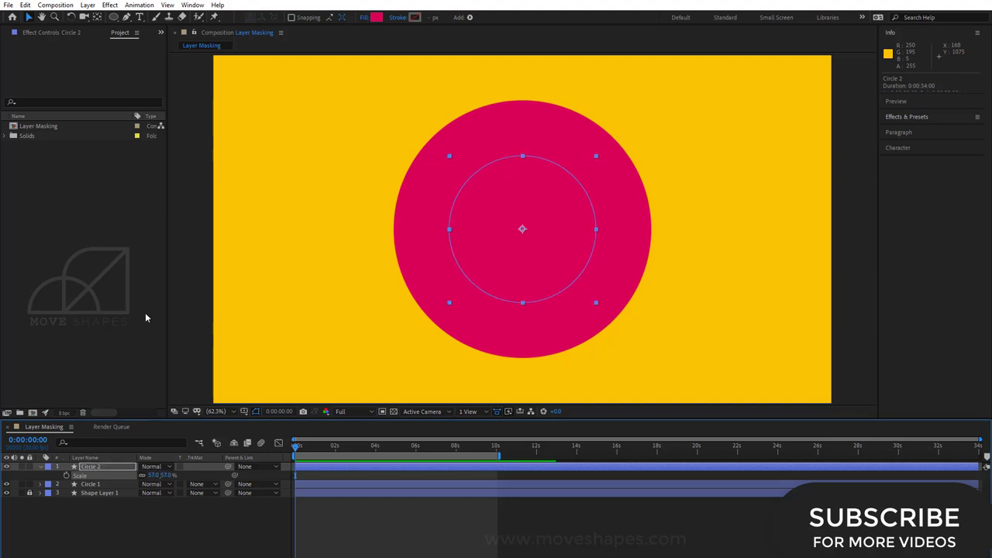
Give Circle 2 a white FFFFFF fill inside the magenta ring
click(375, 18)
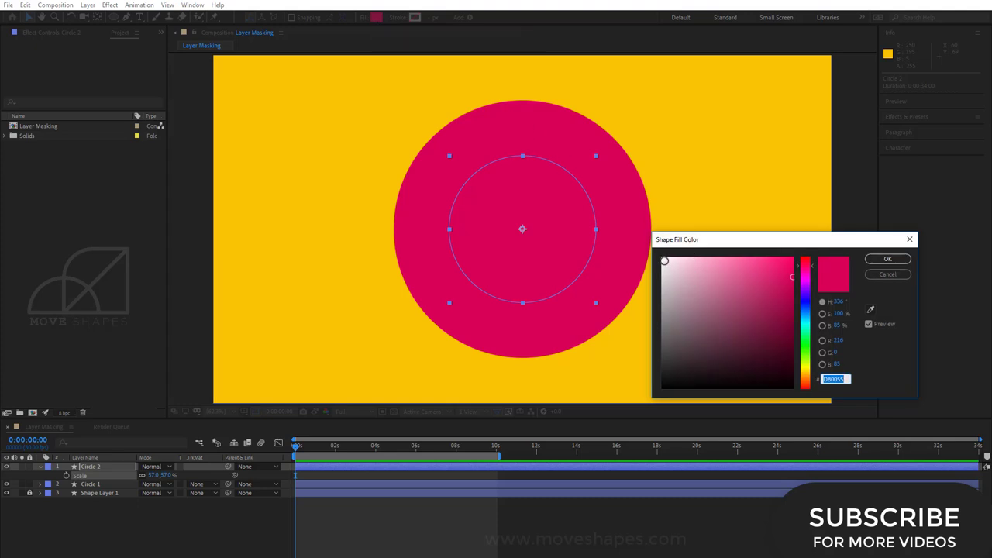
drag(664, 261, 654, 250)
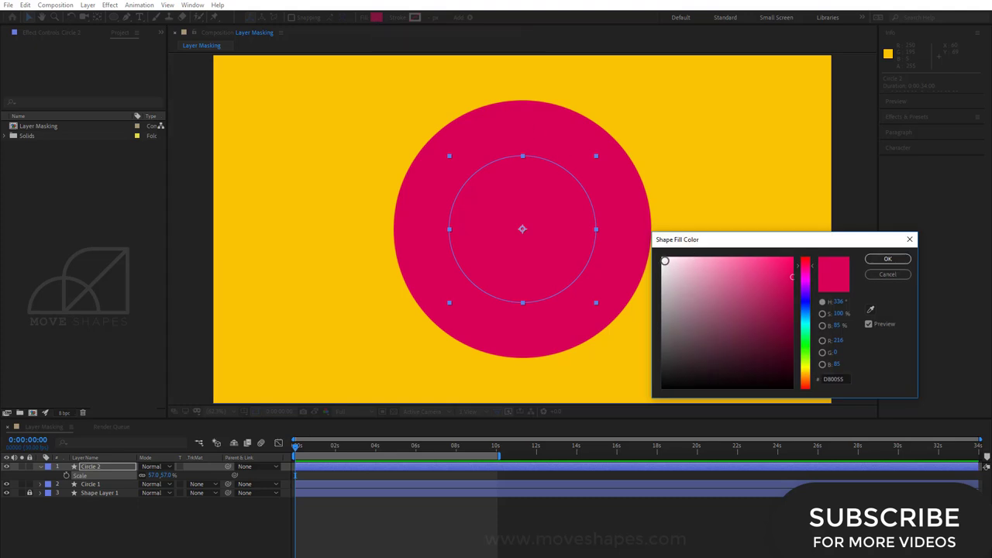
click(887, 258)
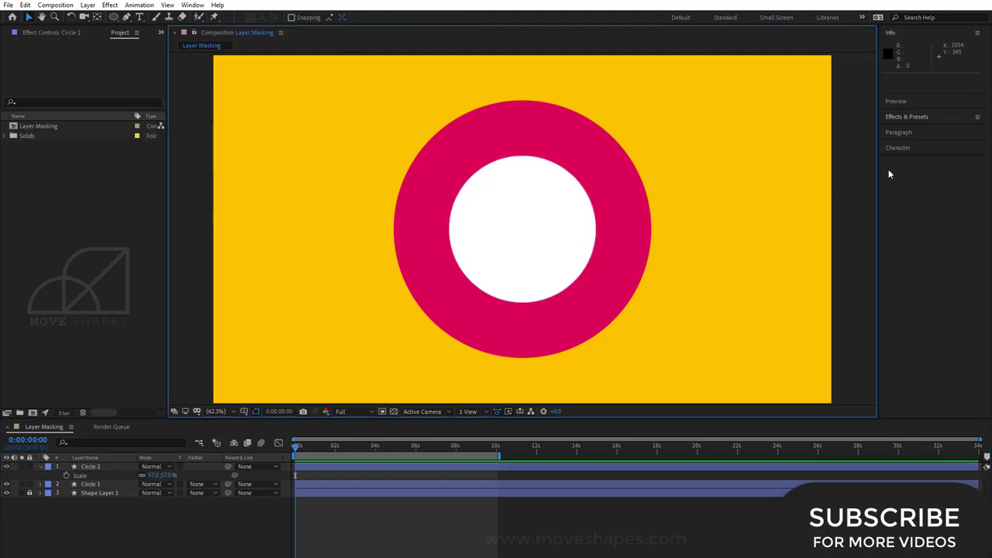
click(620, 211)
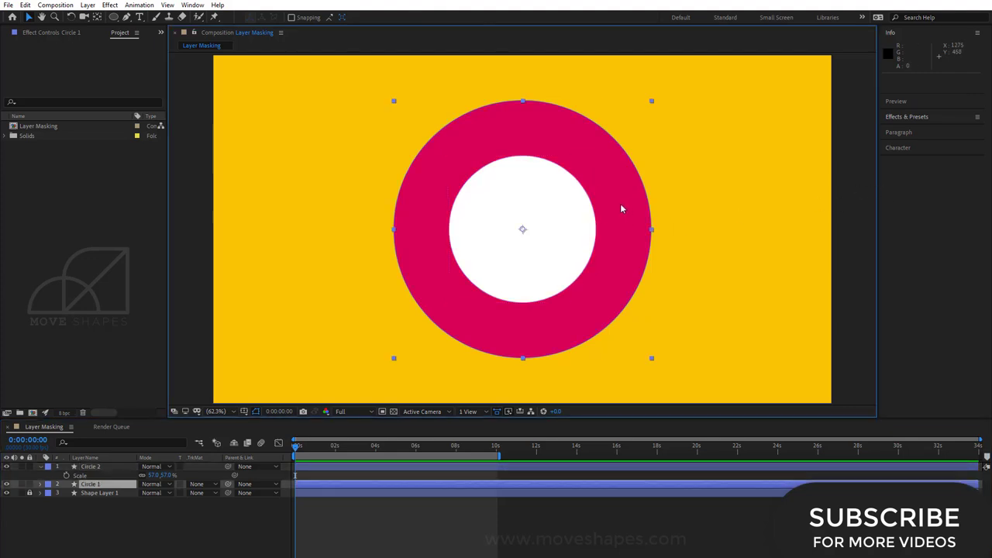
click(855, 174)
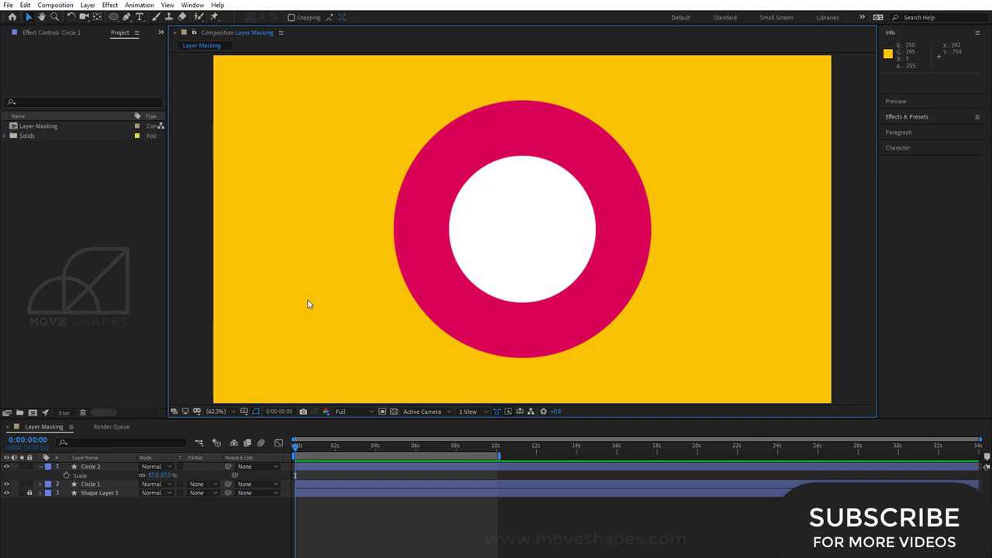
click(41, 466)
Raise the white Circle 2's scale to 71%
click(89, 467)
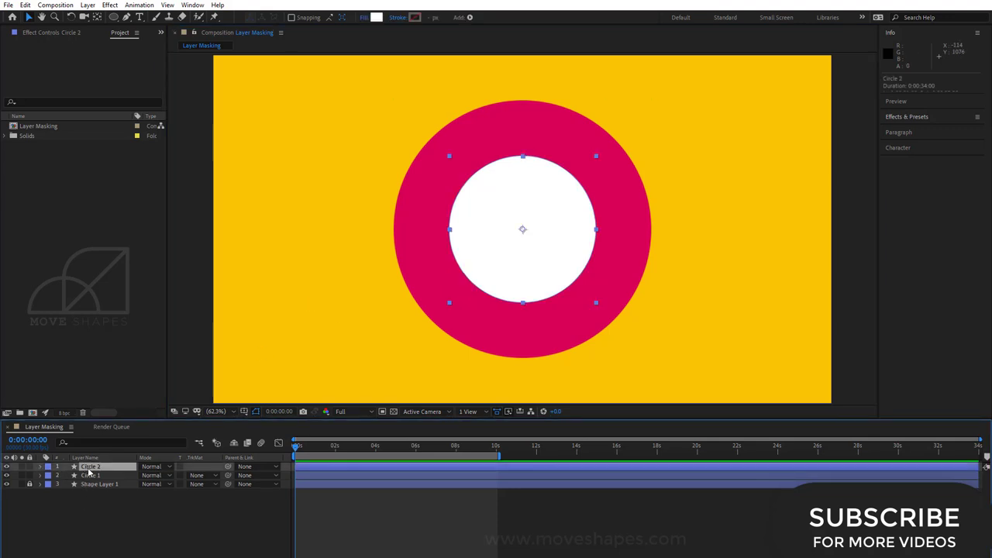
shift+click(93, 484)
click(247, 458)
drag(303, 447, 299, 447)
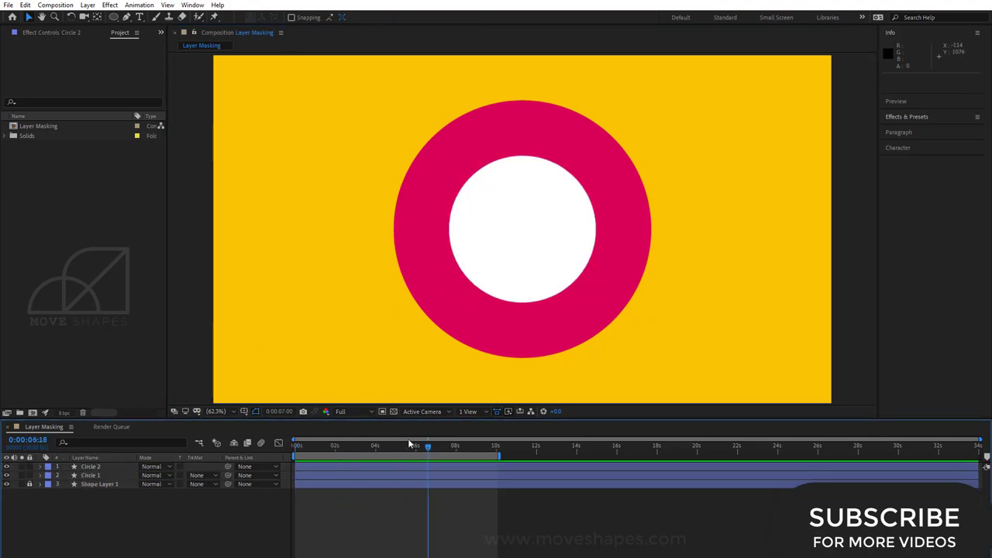
click(434, 265)
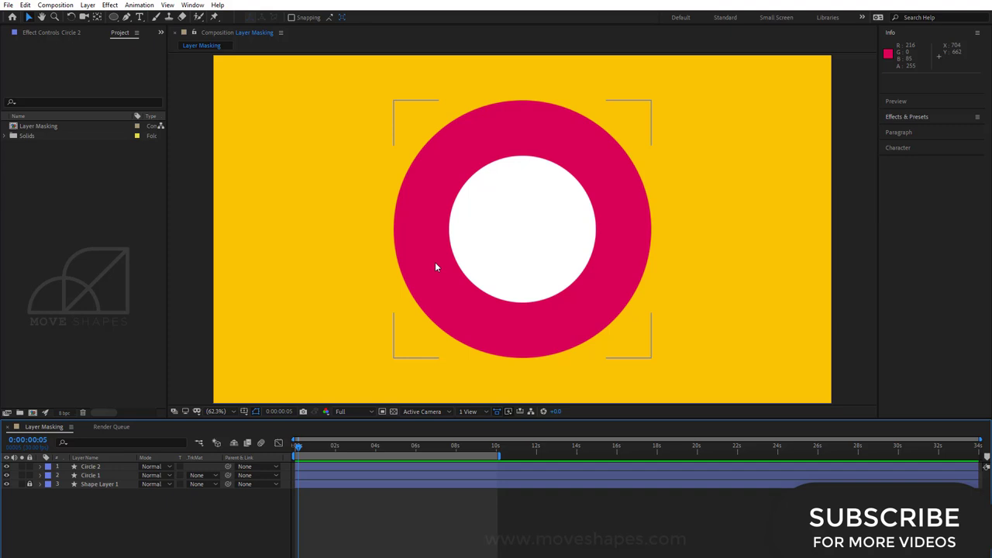
click(460, 295)
click(476, 298)
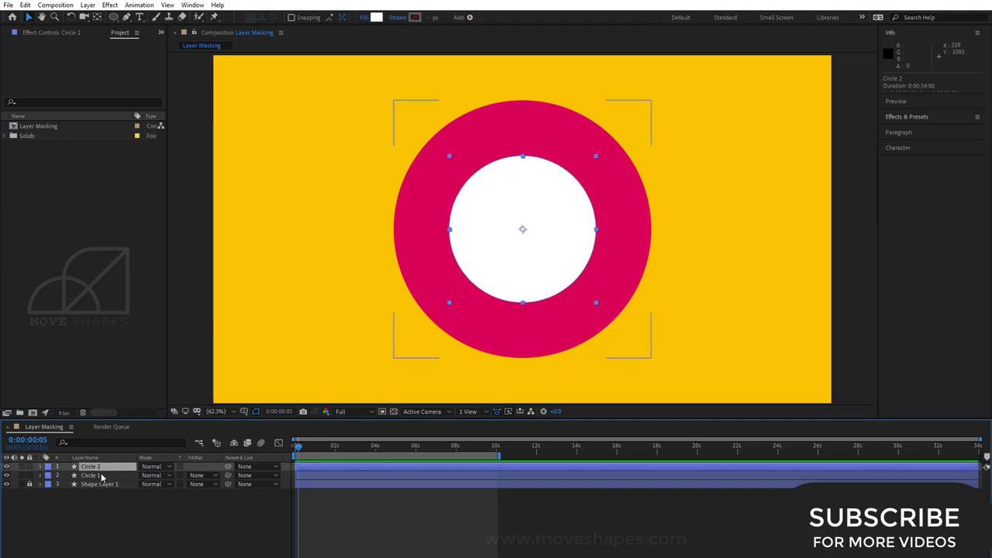
key(s)
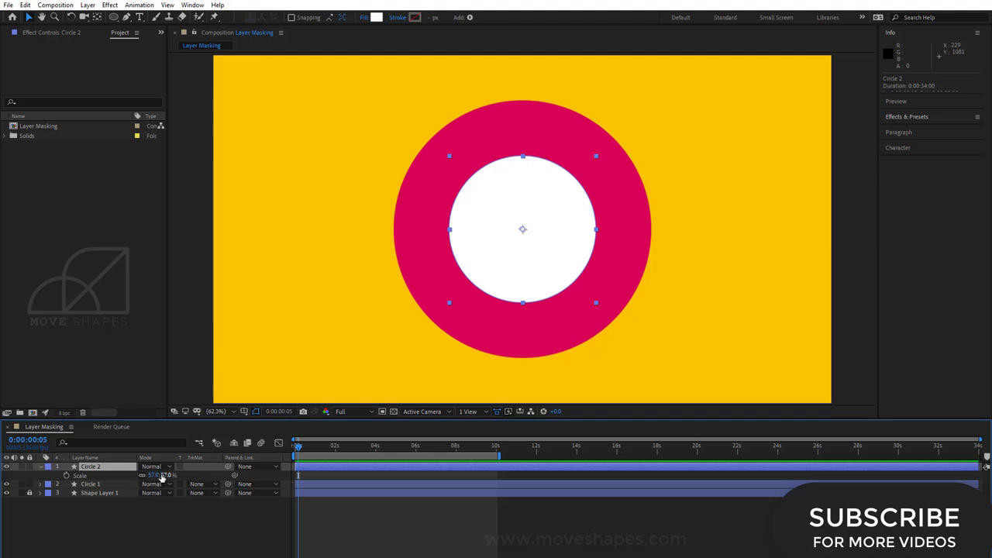
drag(160, 475, 175, 475)
Enlarge the magenta Circle 1 to 115% scale
click(101, 483)
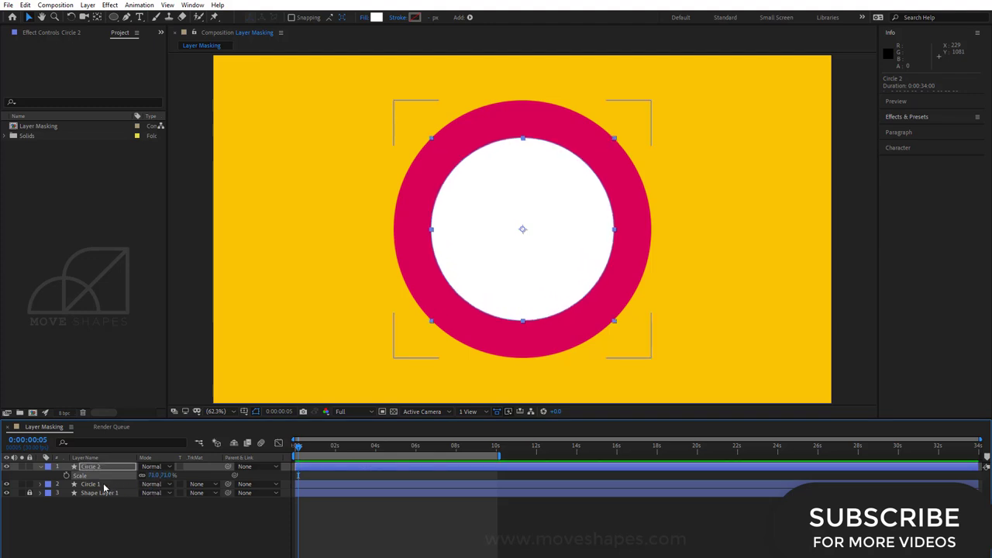
key(s)
drag(159, 492, 175, 492)
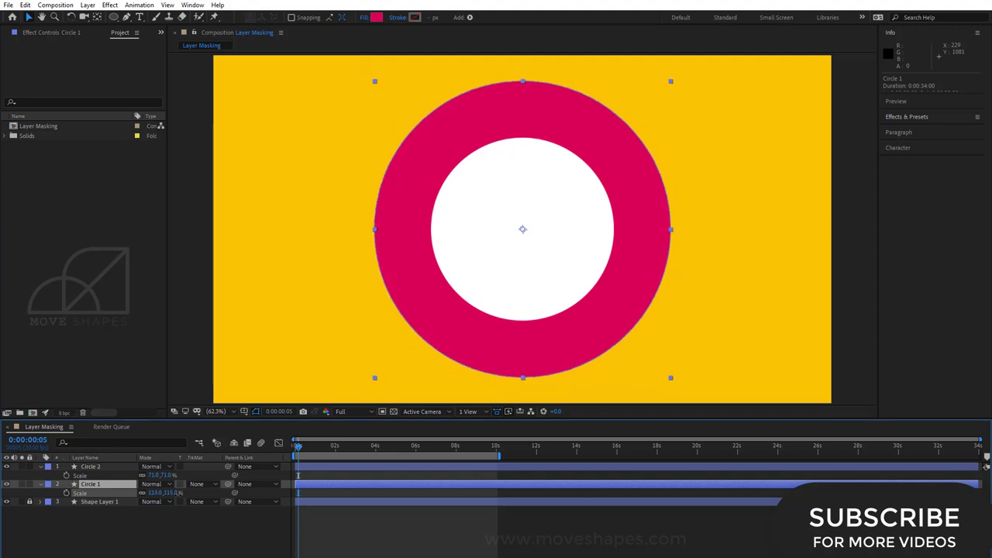
click(411, 549)
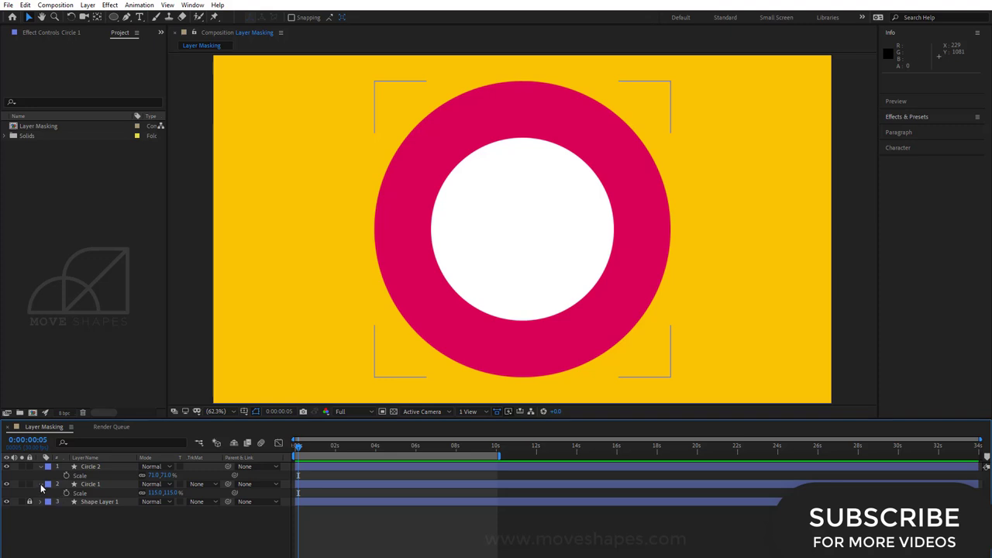
click(41, 485)
Add Position keyframes at 0:00:00:00 (960,540) to both Circle 1 and Circle 2
click(41, 466)
click(90, 466)
shift+click(97, 475)
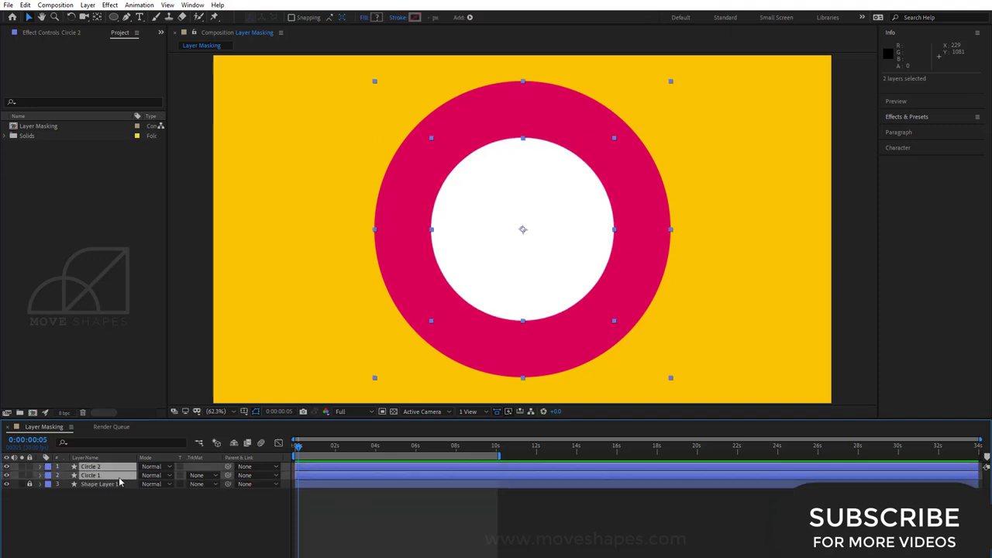
key(p)
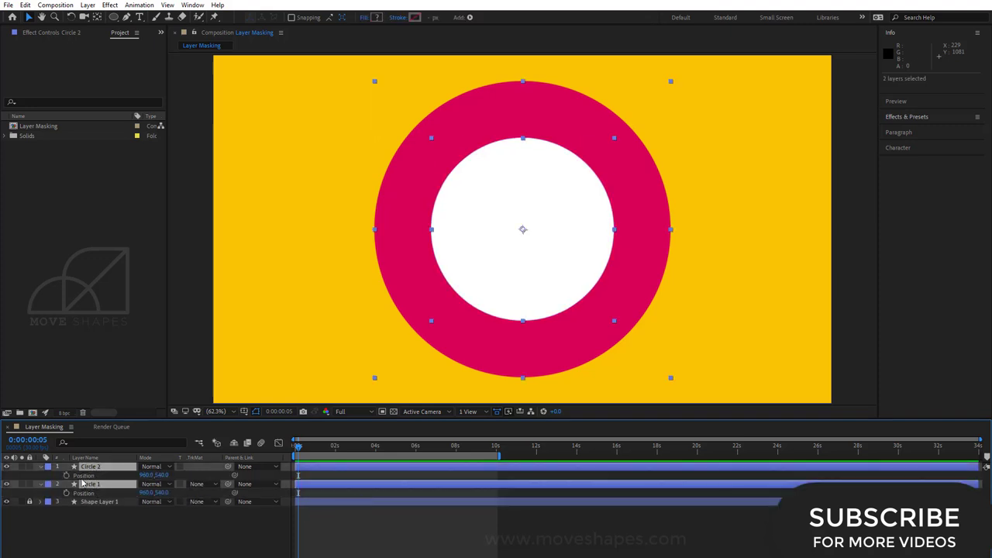
key(alt+shift+p)
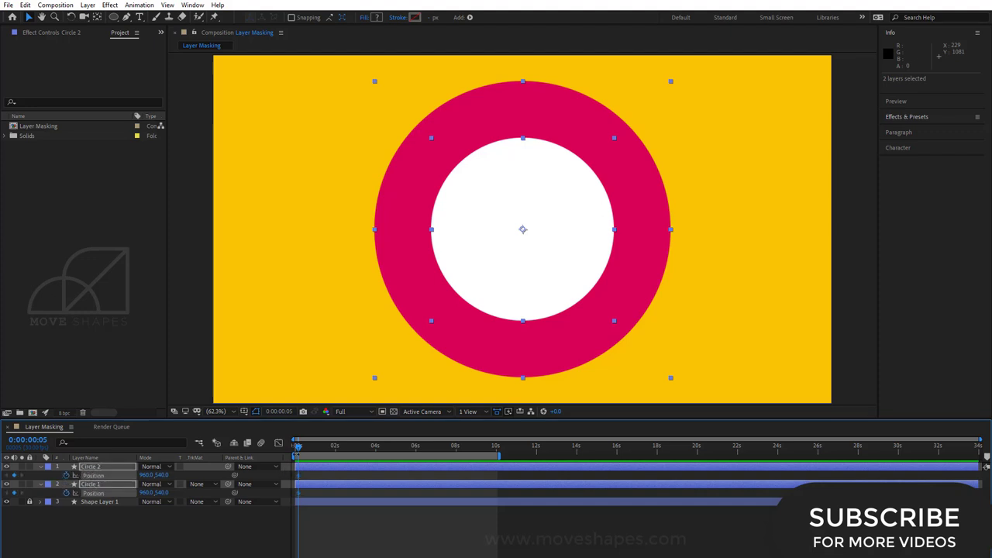
key(Home)
click(296, 496)
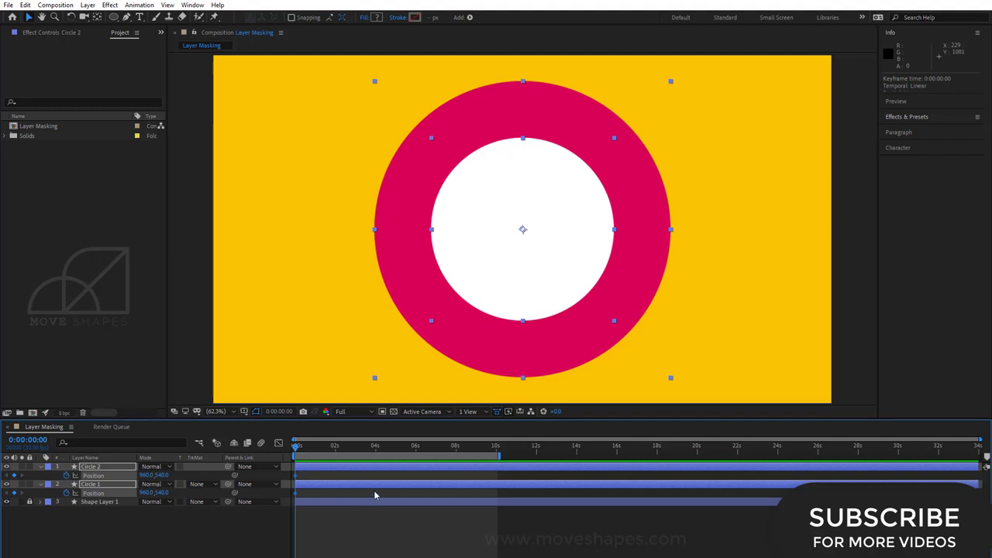
key(ctrl+z)
key(Home)
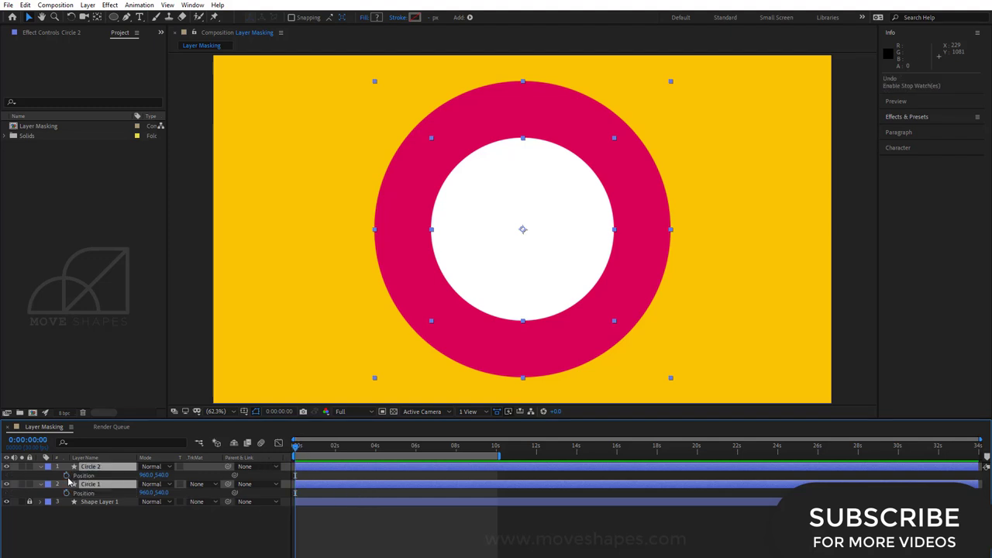
click(66, 475)
Zoom the timeline to the first 14 seconds and return the playhead to the start
drag(297, 448, 337, 449)
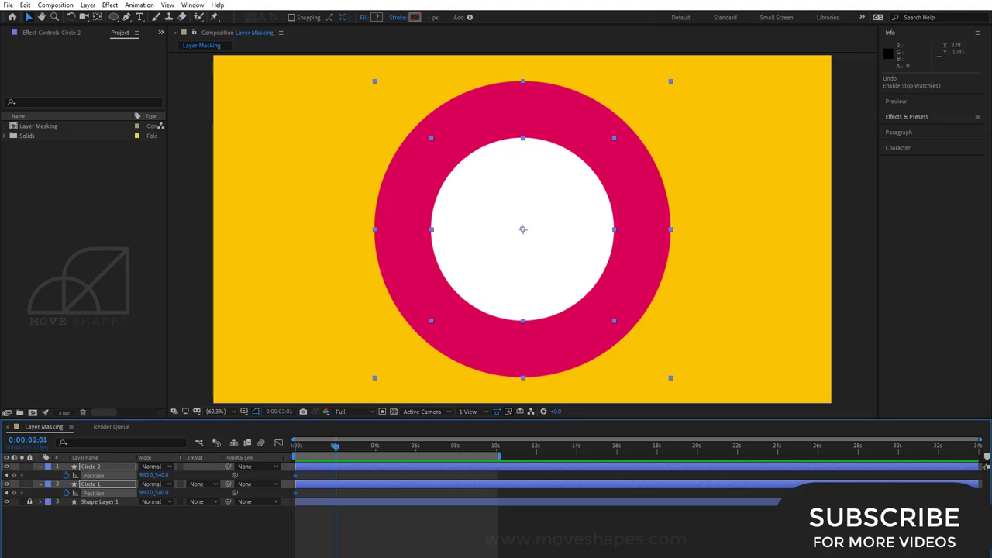
drag(980, 439, 593, 439)
drag(295, 447, 387, 457)
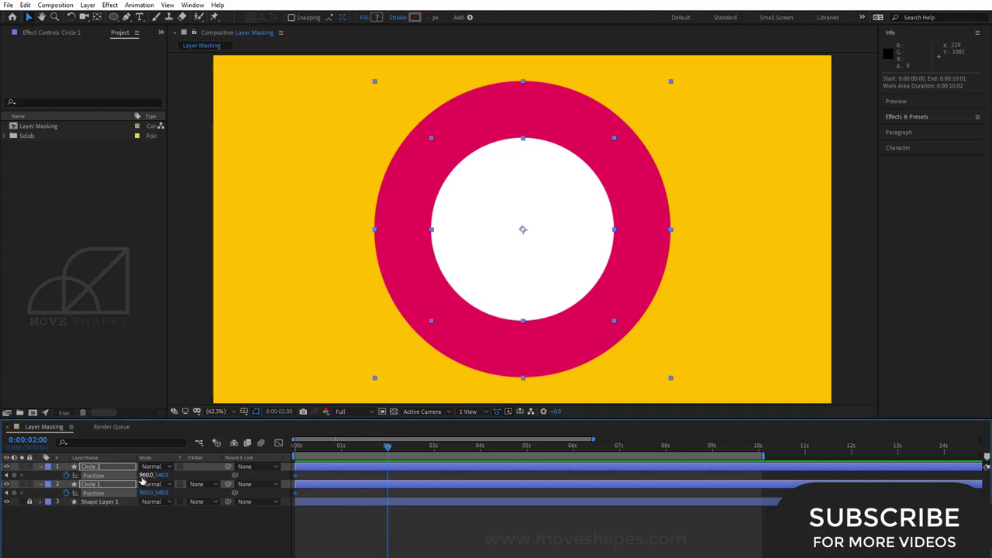
click(295, 448)
key(F2)
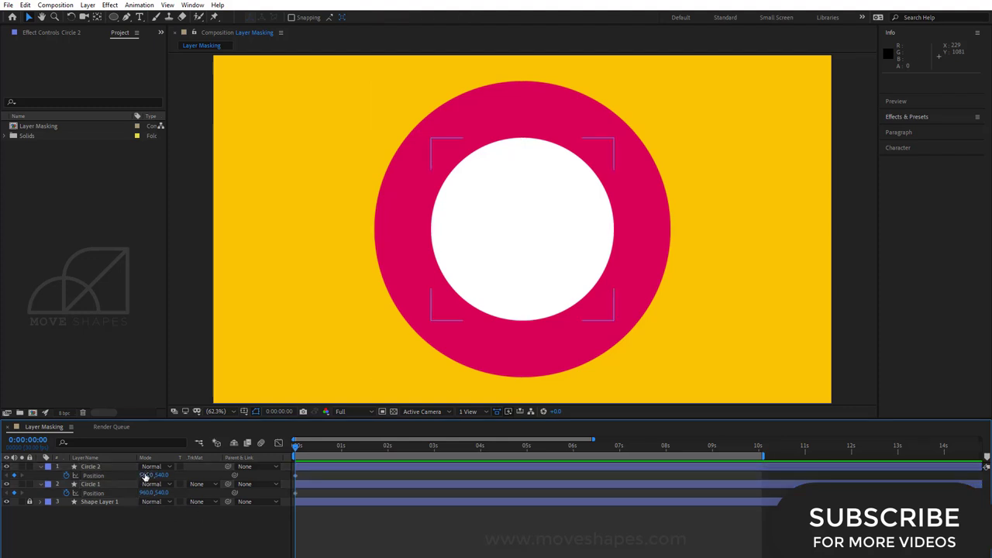
At time zero, move the white circle left of centre and the magenta circle right
drag(144, 477, 93, 478)
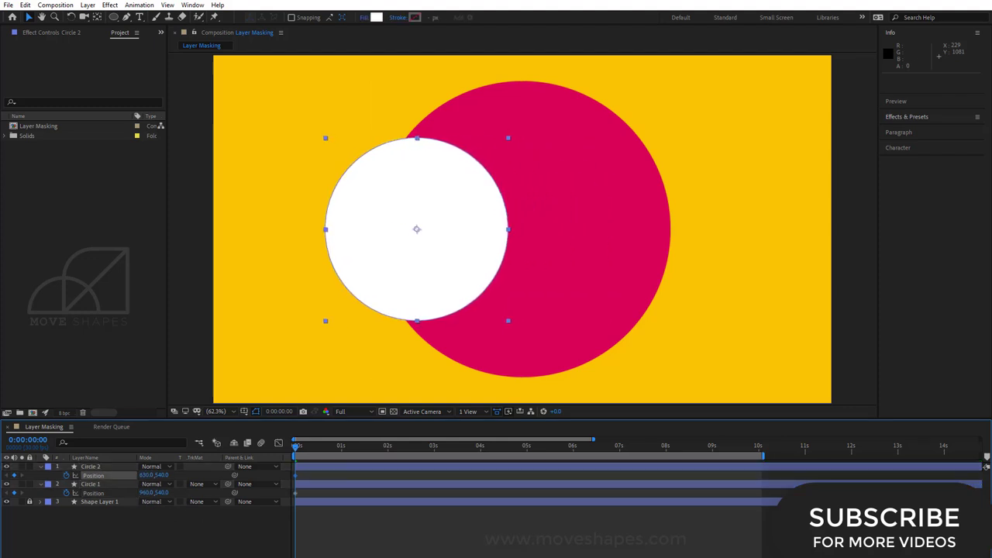
mouse_move(149, 493)
mouse_down()
mouse_move(210, 483)
mouse_move(142, 479)
mouse_up()
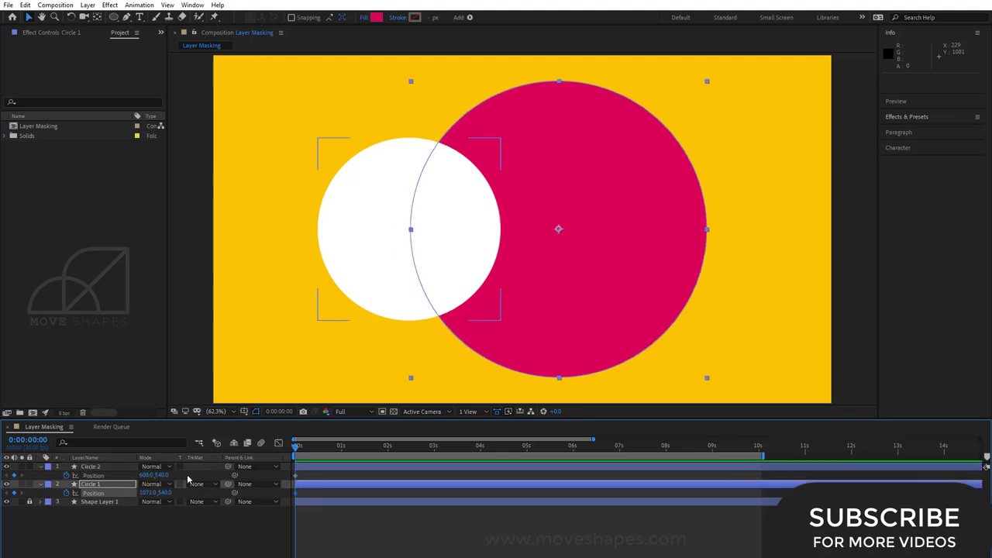
mouse_move(151, 493)
mouse_down()
mouse_move(170, 493)
mouse_move(115, 475)
mouse_up()
At 0:00:02, move Circle 2 right to 1520,540 and Circle 1 left to 822,540
click(320, 466)
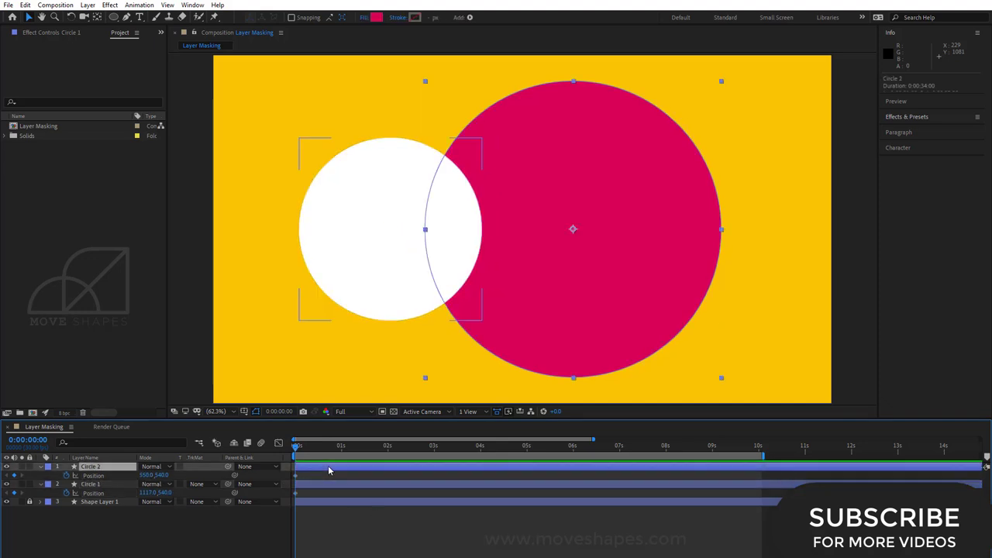
drag(297, 447, 388, 448)
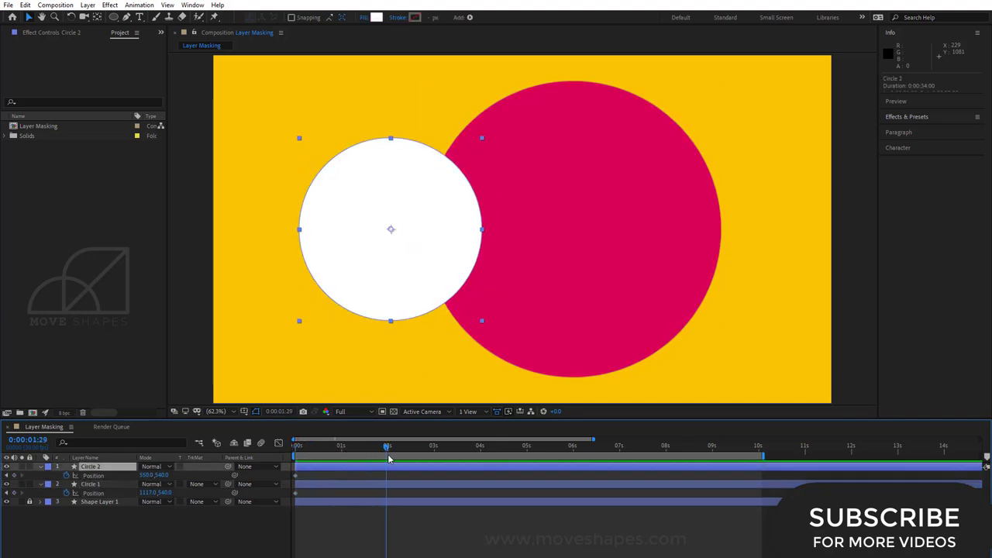
click(316, 519)
drag(151, 475, 910, 475)
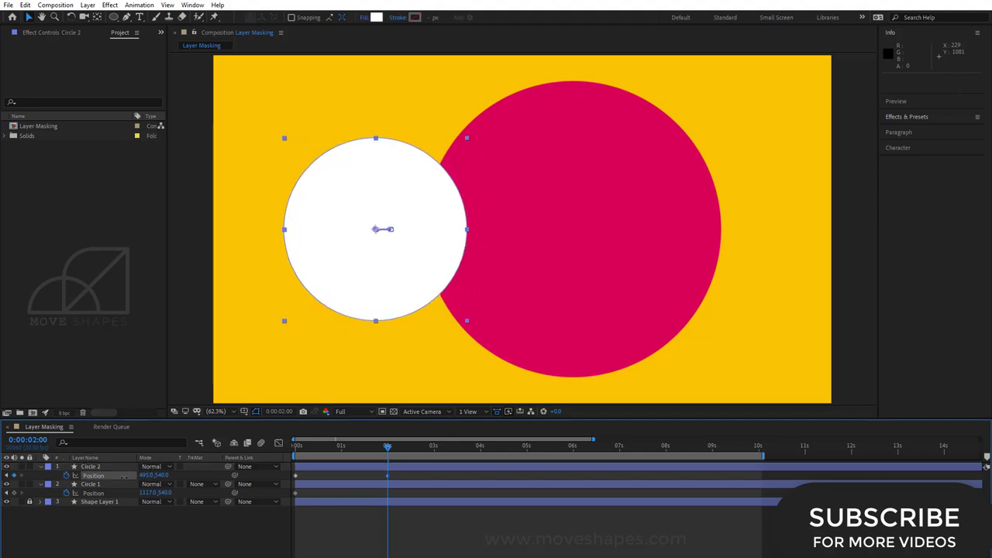
drag(596, 149, 489, 155)
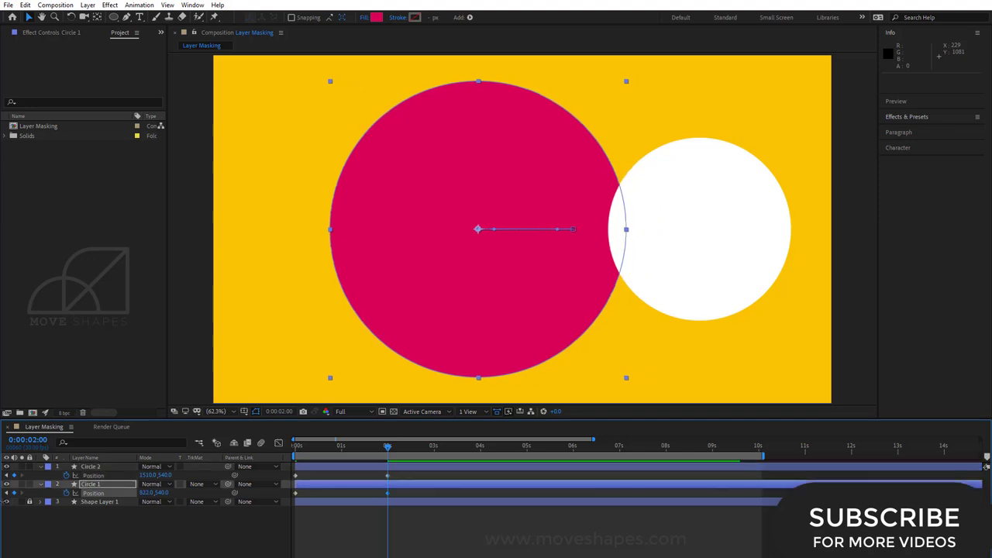
drag(306, 448, 380, 452)
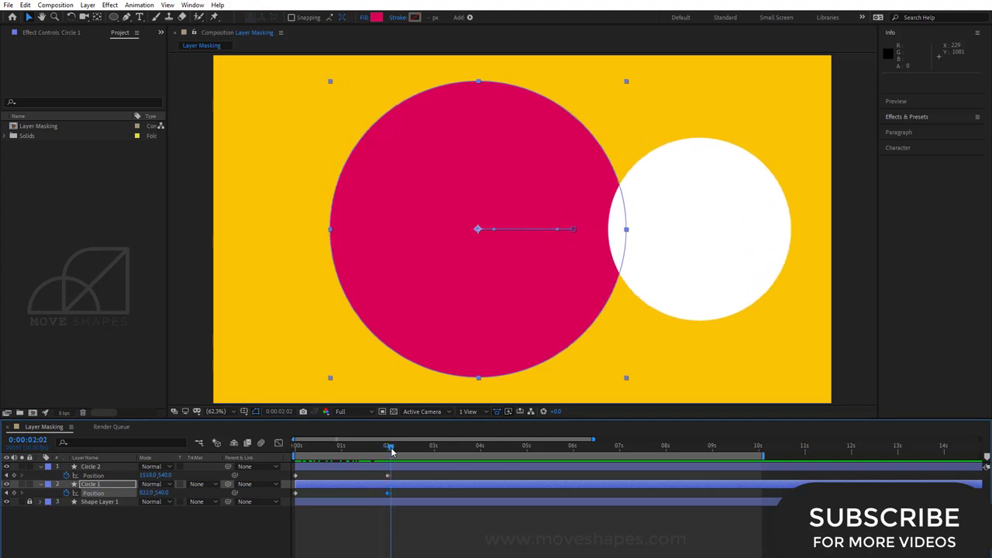
Shift the white circle's starting position further left to 461,540
drag(379, 451, 336, 450)
key(Home)
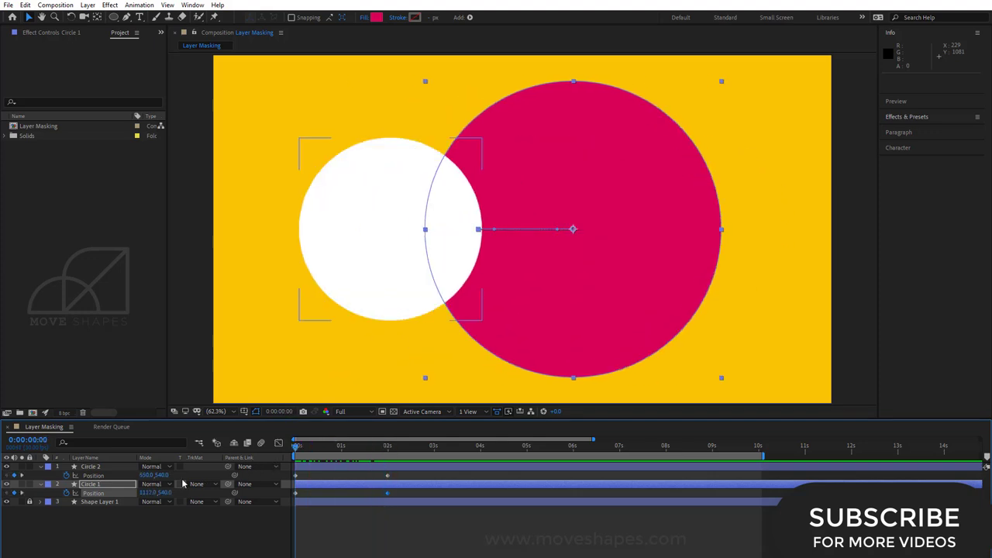
click(93, 474)
drag(147, 474, 113, 486)
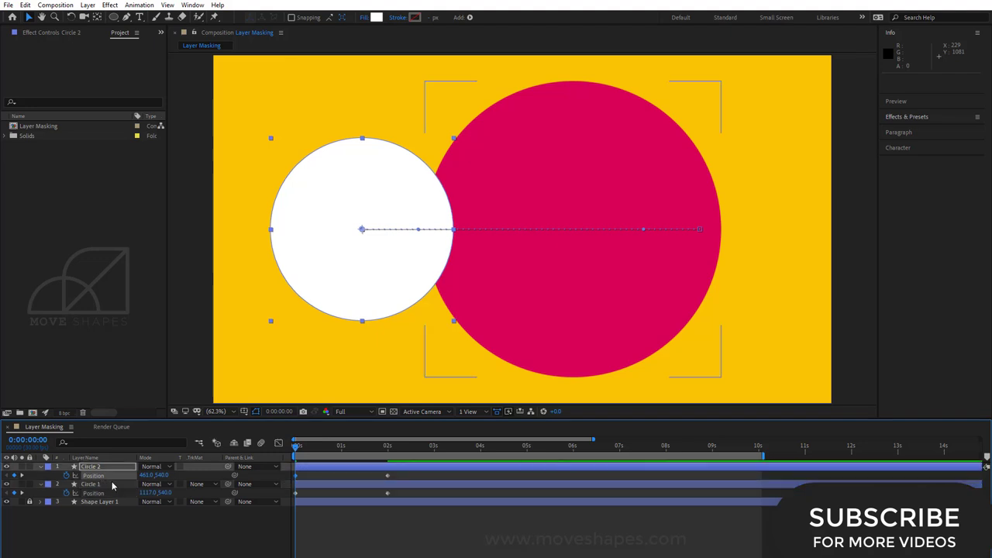
Preview the circles sliding past each other along the timeline
mouse_move(299, 446)
mouse_down()
mouse_move(404, 445)
mouse_move(325, 452)
mouse_up()
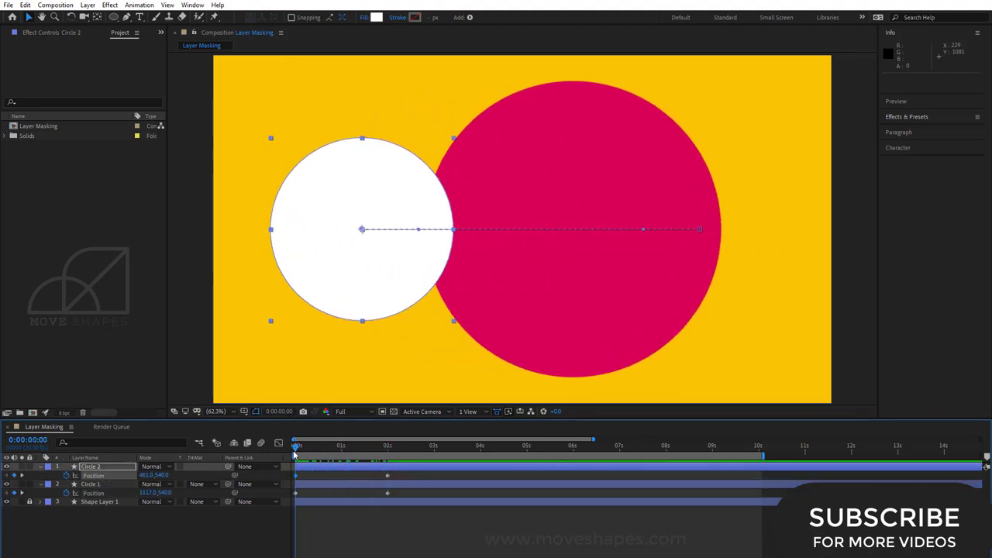
key(space)
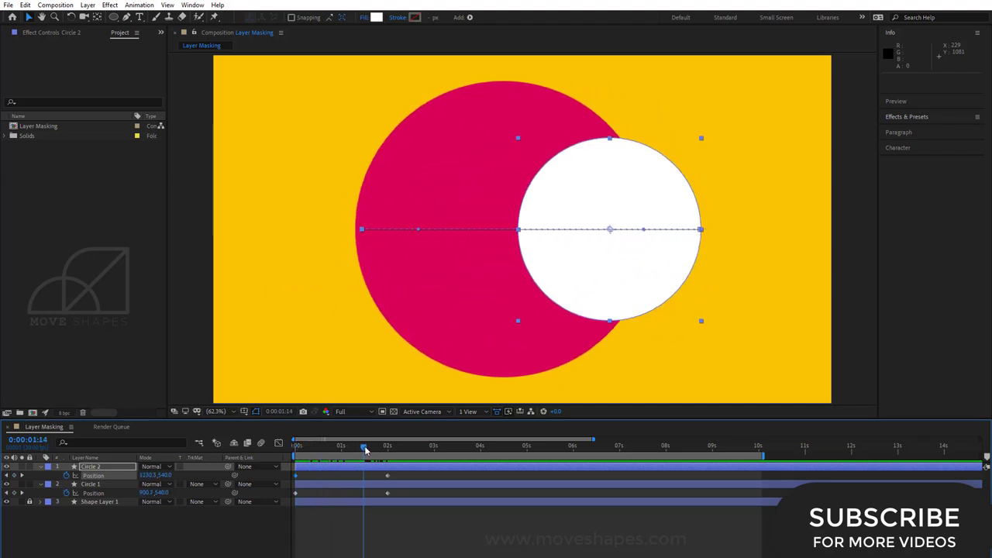
key(space)
drag(327, 453, 318, 450)
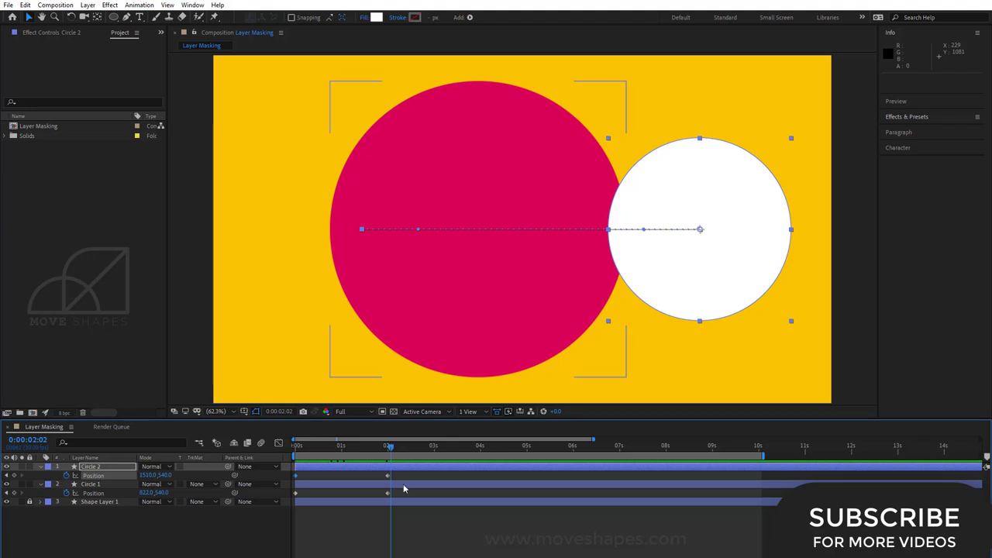
key(F2)
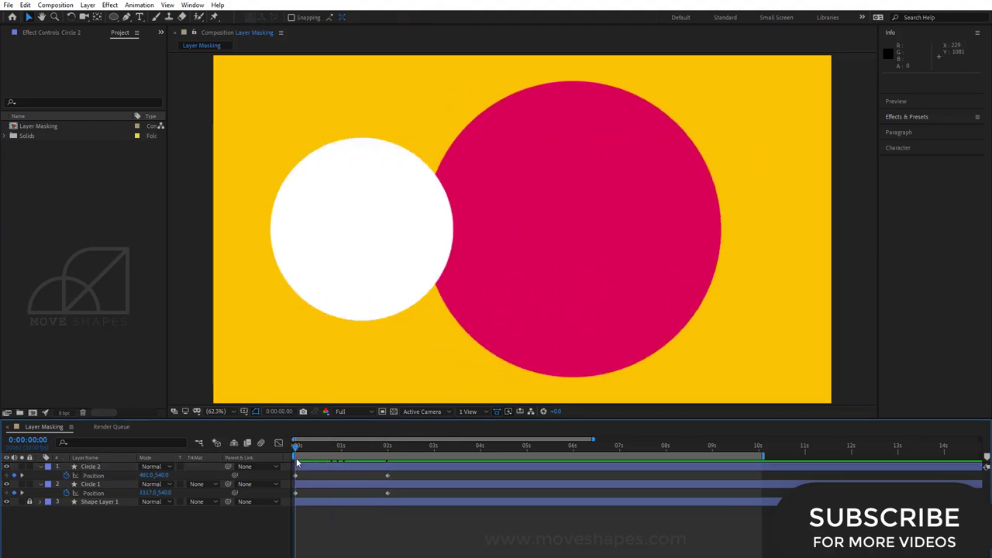
drag(369, 450, 467, 446)
click(395, 477)
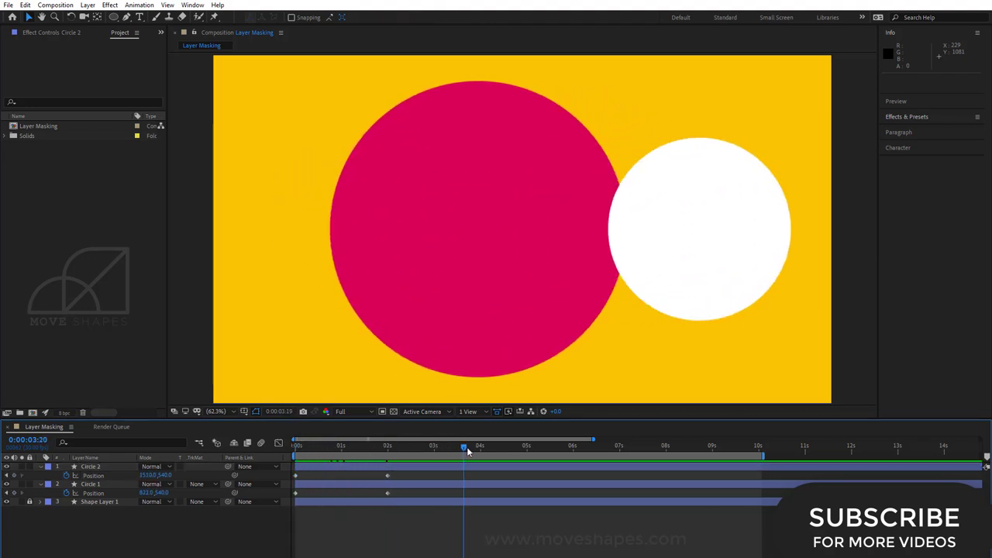
Paste both circles' starting Position keyframes at 0:00:04 (460,540 and 1117,540)
drag(318, 478, 310, 490)
click(288, 475)
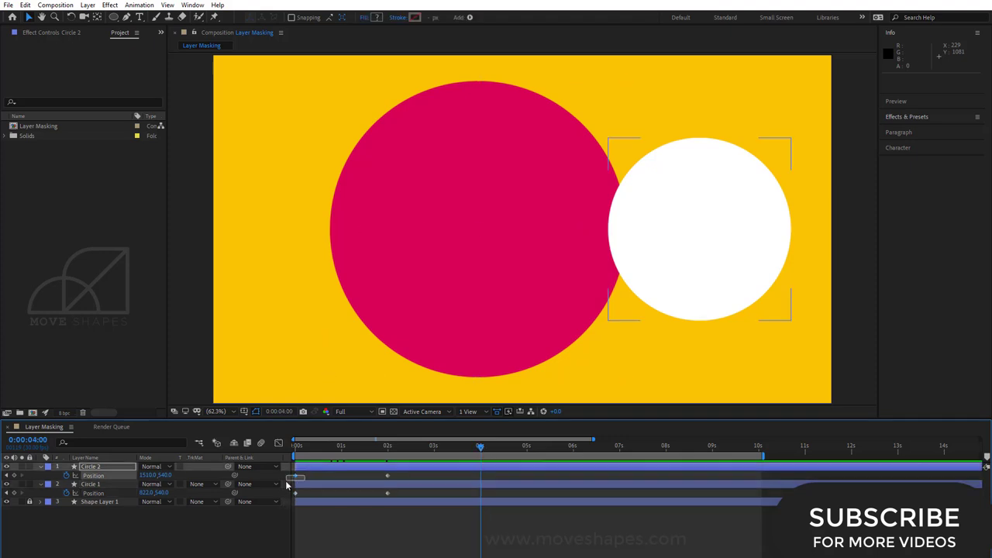
key(ctrl+v)
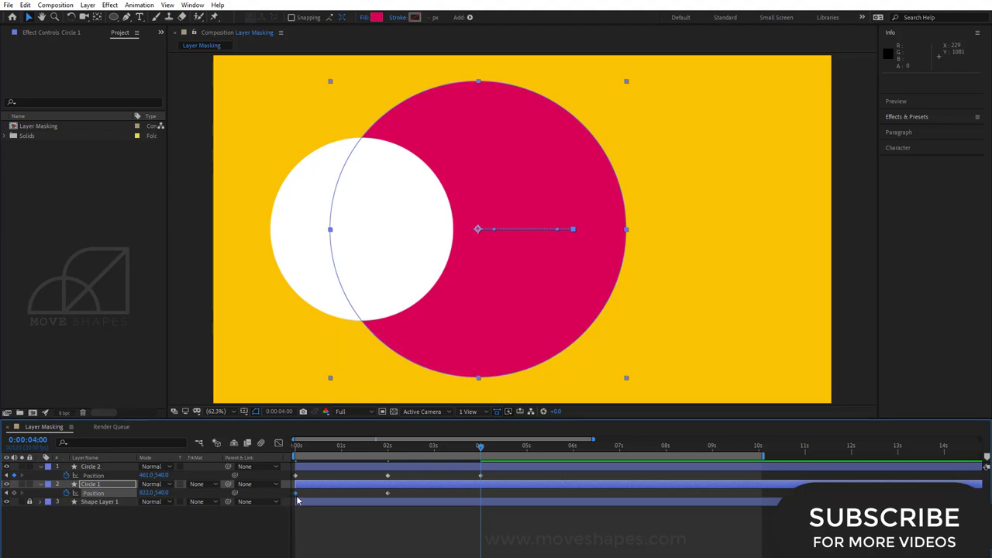
key(ctrl+v)
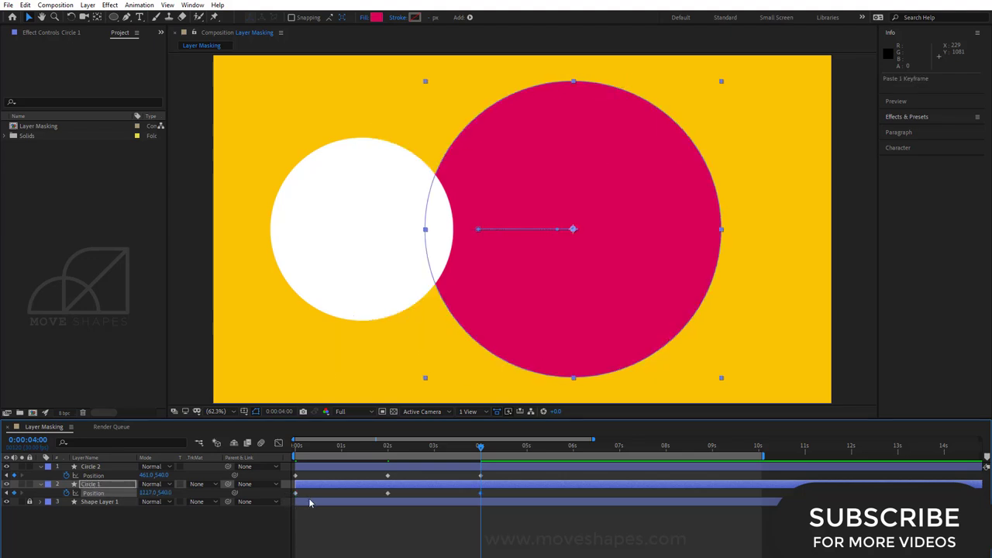
Set the work area to end at 4 seconds
drag(480, 448, 480, 469)
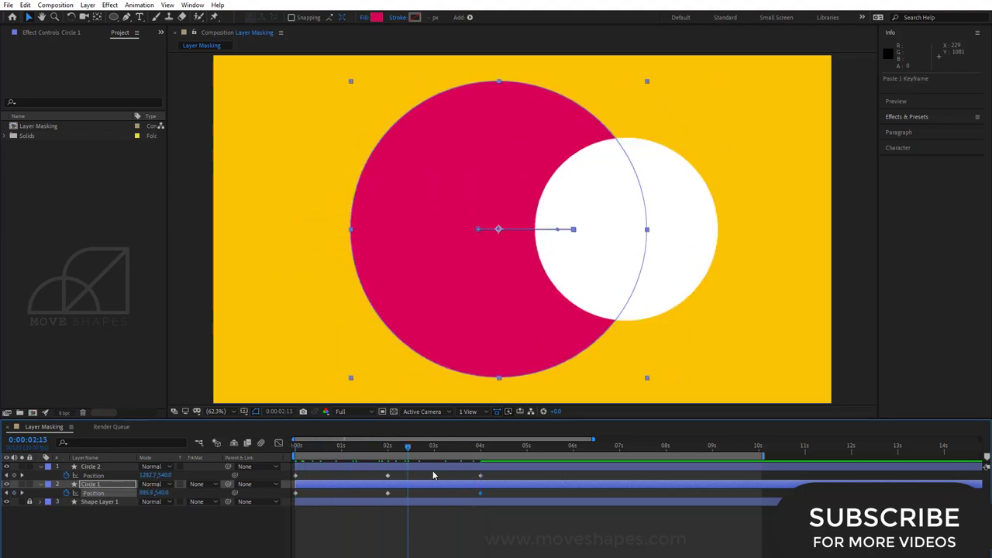
key(n)
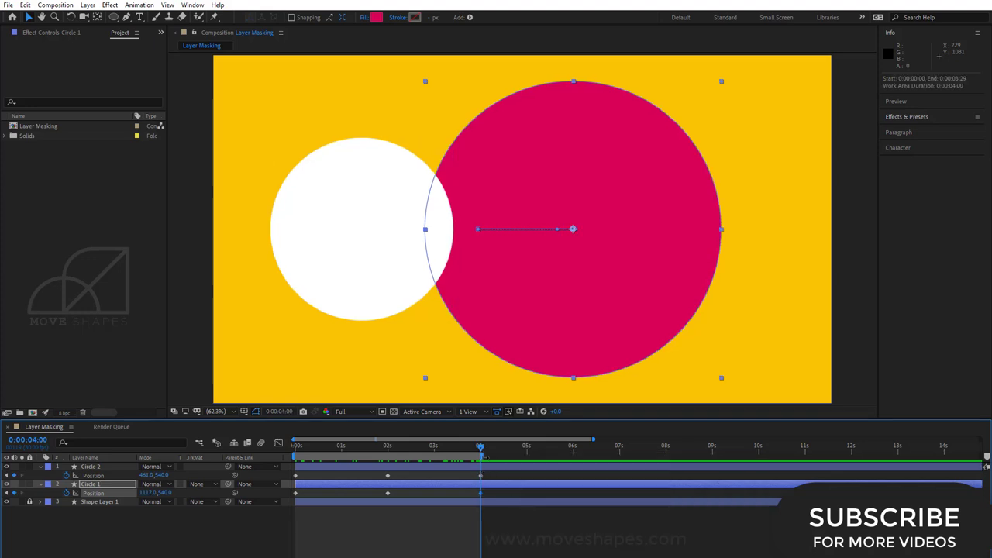
click(449, 540)
Move both circles' crossing and return Position keyframes earlier, to 1 s and 2 s
key(space)
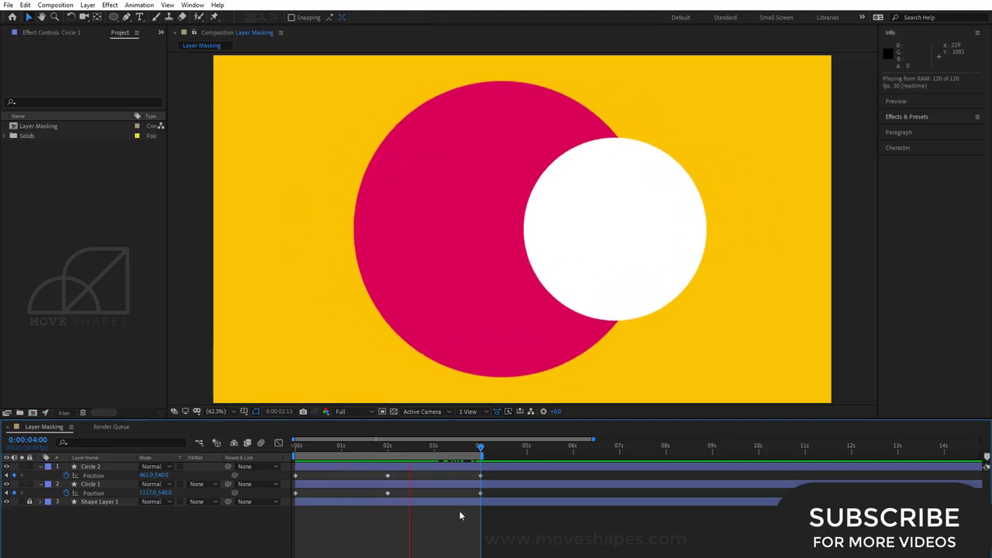
click(401, 475)
mouse_move(382, 471)
mouse_down()
mouse_move(492, 502)
mouse_move(433, 497)
mouse_up()
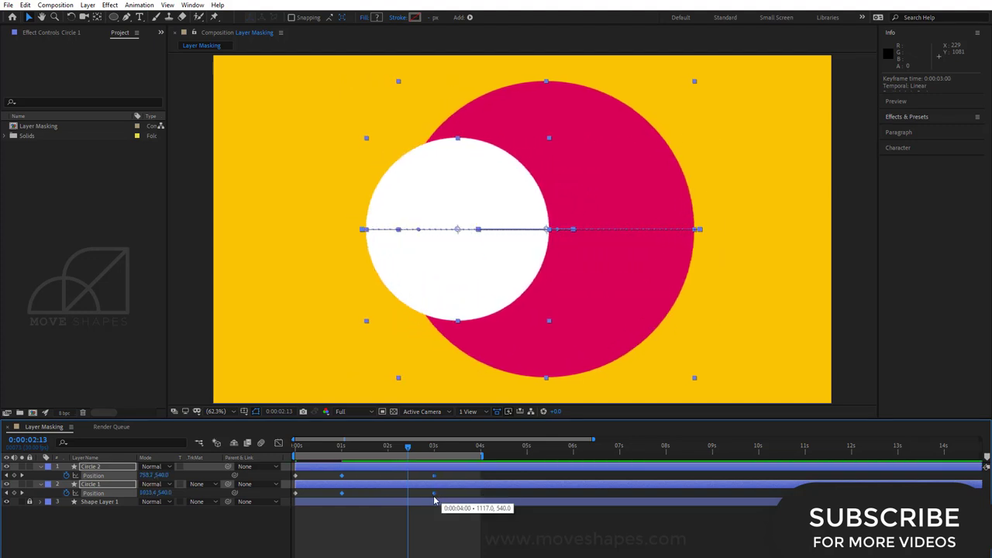
drag(433, 493, 388, 496)
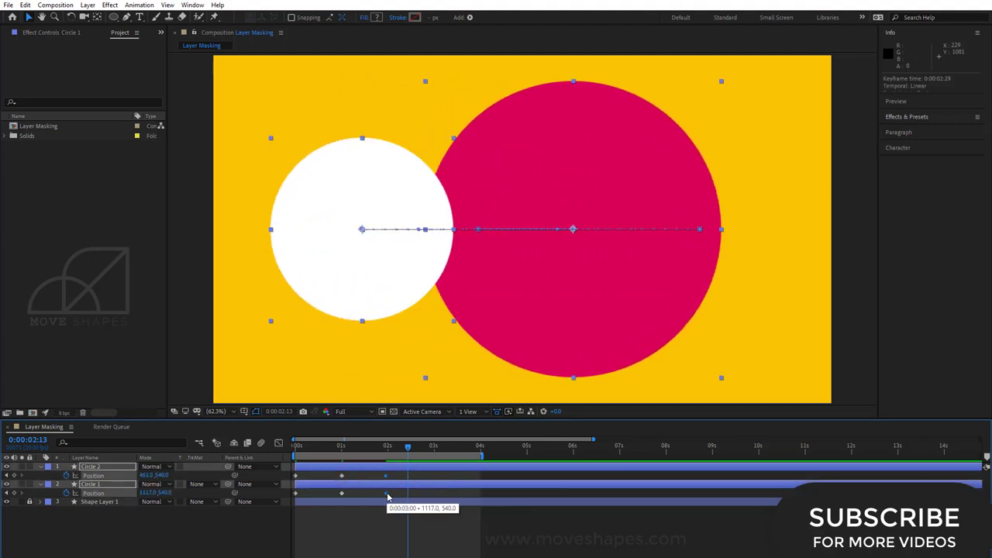
End the work area at 2 seconds and preview the shortened swap
click(387, 448)
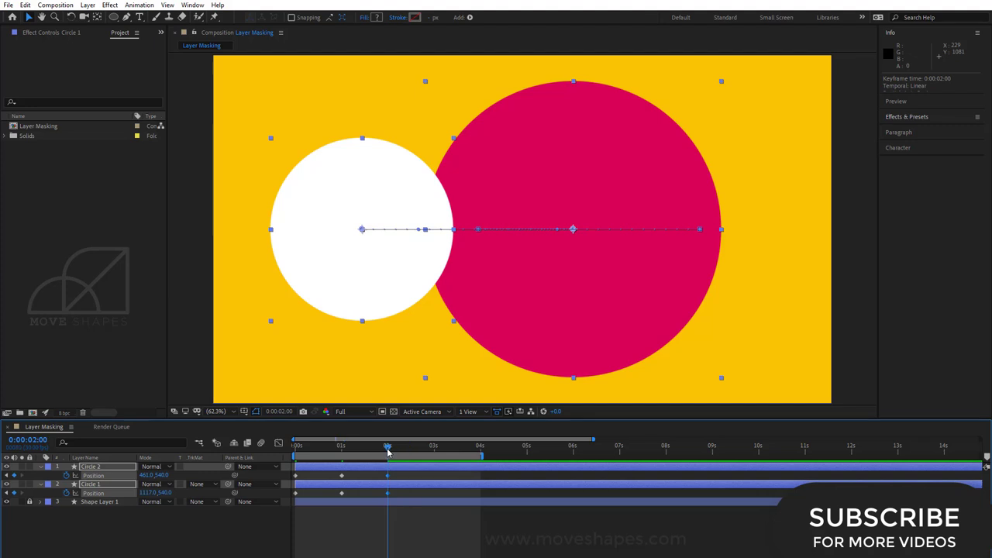
key(n)
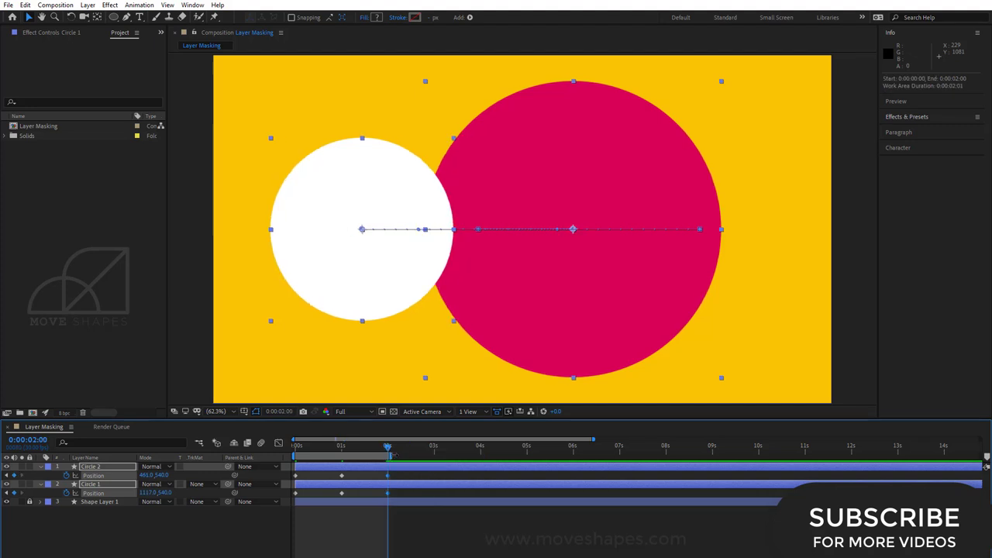
click(457, 538)
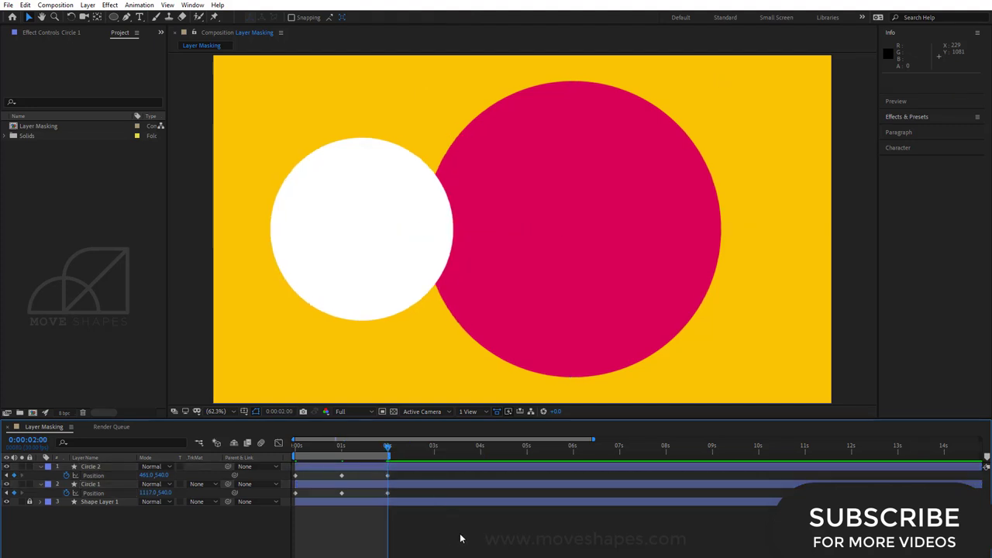
key(space)
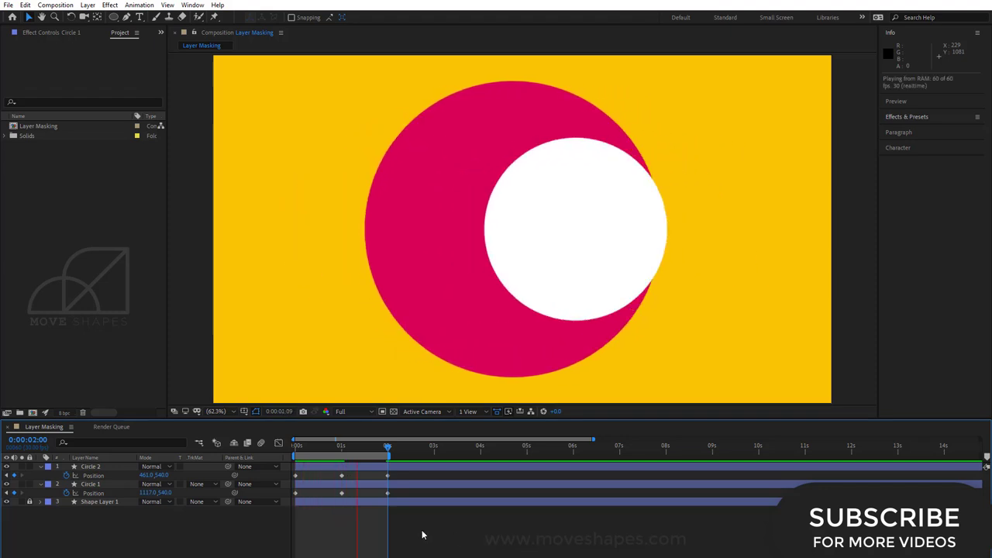
click(367, 443)
Apply Easy Ease to all Position keyframes of both circles and preview it
drag(396, 469, 297, 500)
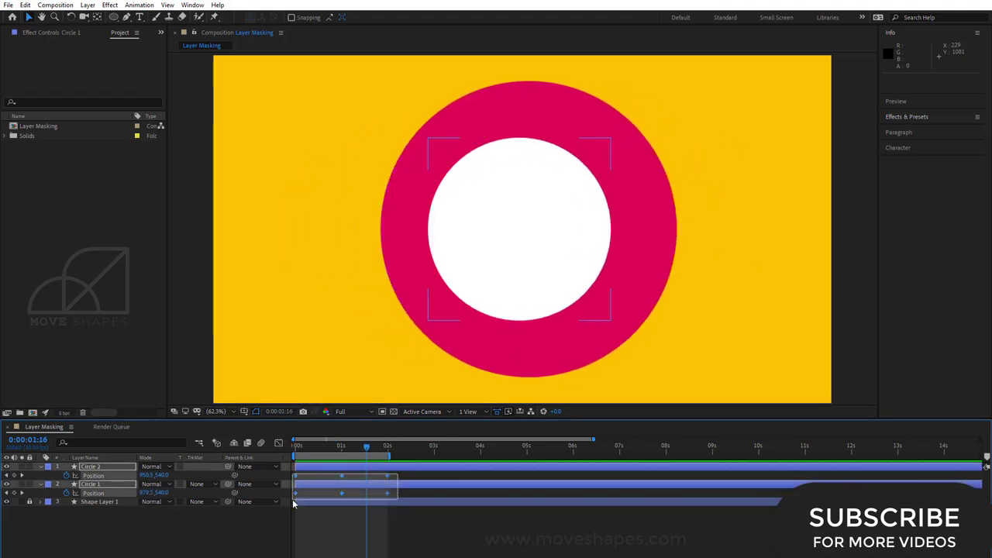
right_click(296, 495)
click(457, 512)
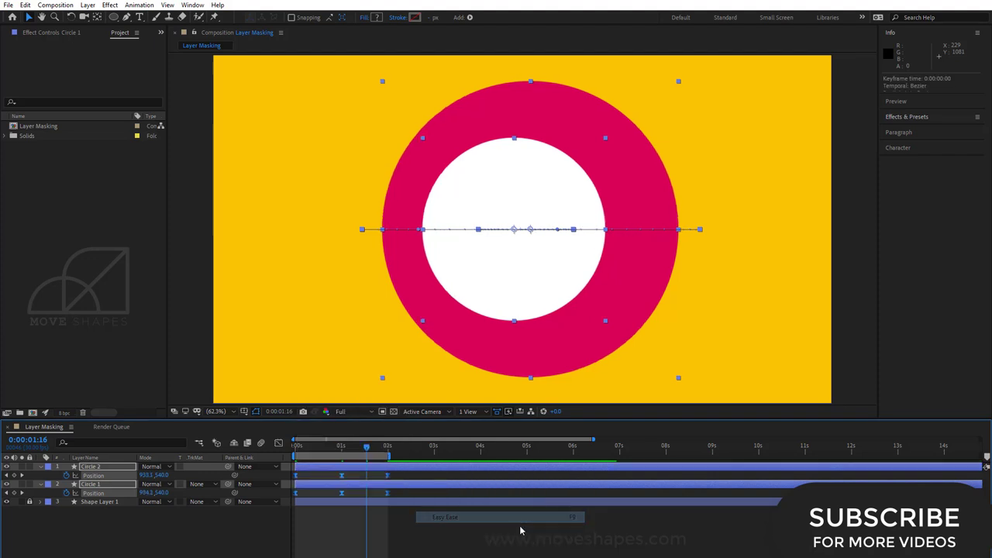
key(space)
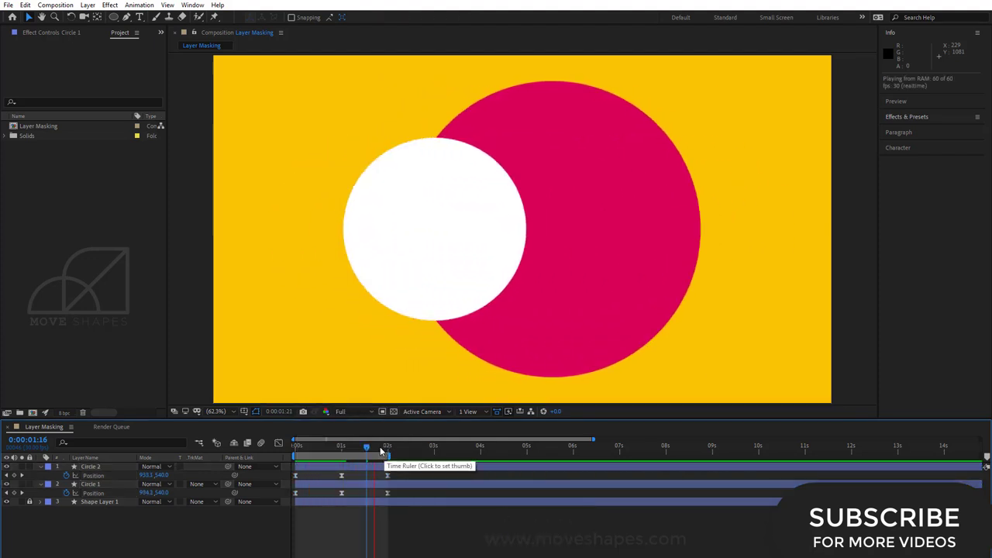
key(space)
Extend the work area end to 3 seconds and preview the longer swap
mouse_move(389, 454)
mouse_down()
mouse_move(424, 454)
mouse_move(327, 506)
mouse_move(432, 494)
mouse_up()
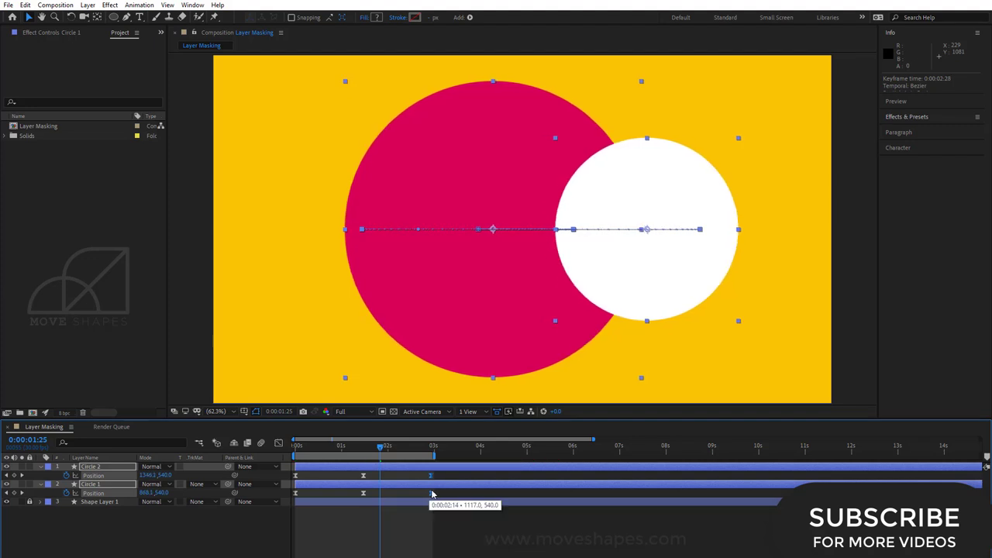
click(649, 489)
key(space)
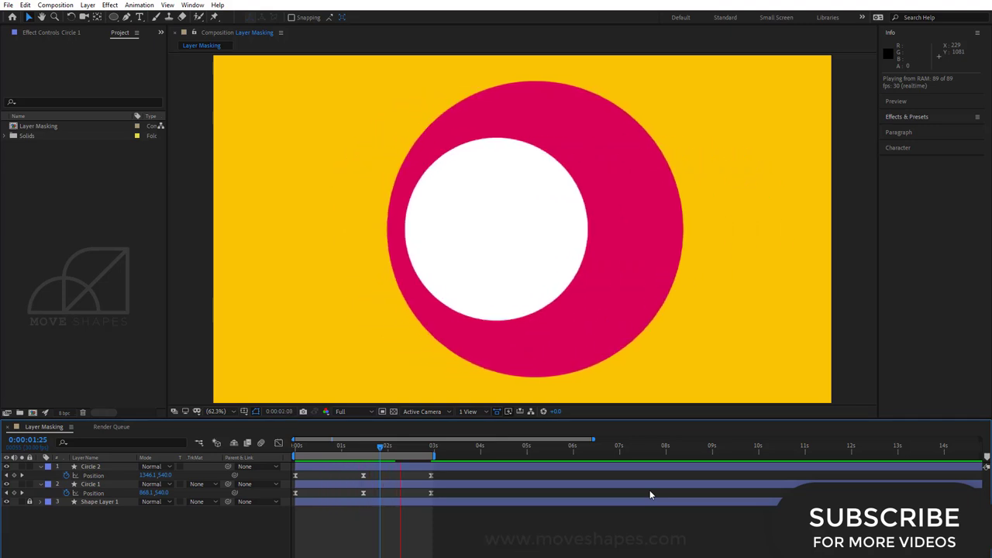
mouse_move(296, 448)
mouse_down()
mouse_move(410, 458)
mouse_move(268, 481)
mouse_up()
In the Graph Editor, raise all circle keyframes' ease influence to about 69% and preview
drag(452, 469, 266, 511)
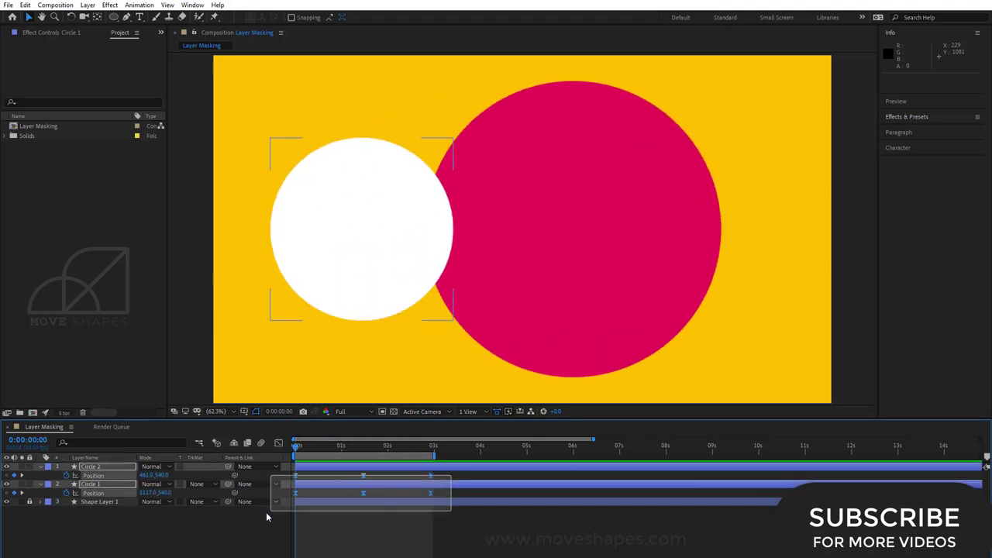
click(278, 443)
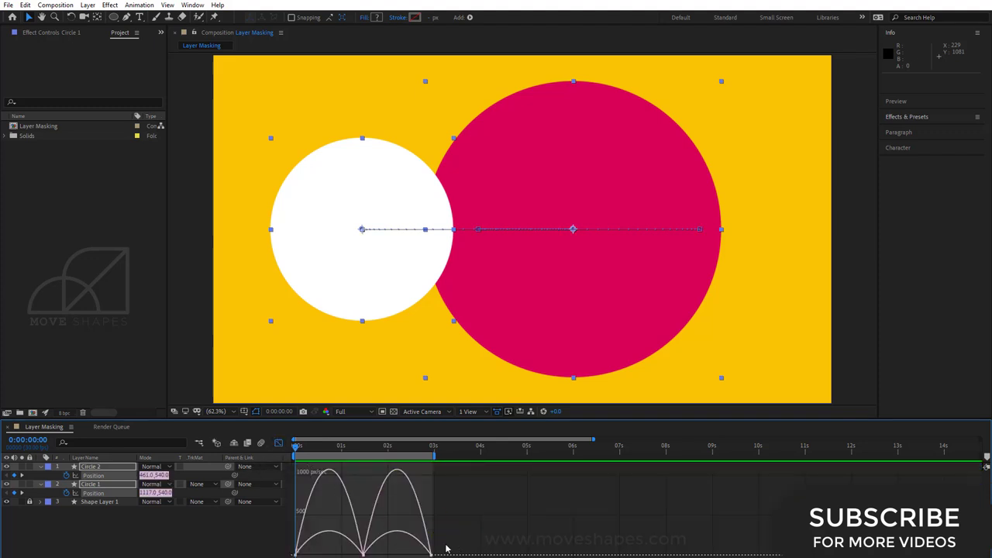
drag(455, 540, 292, 557)
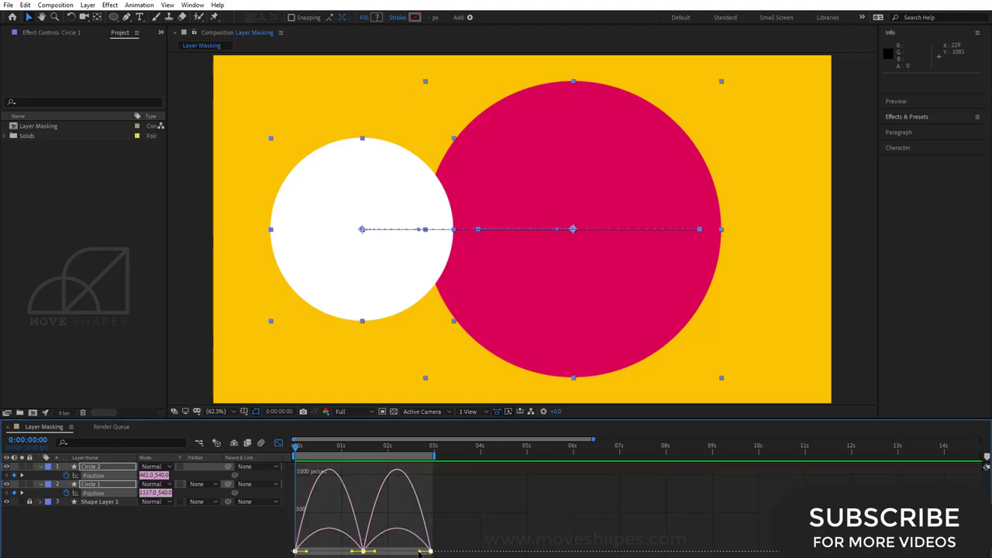
drag(419, 553, 407, 553)
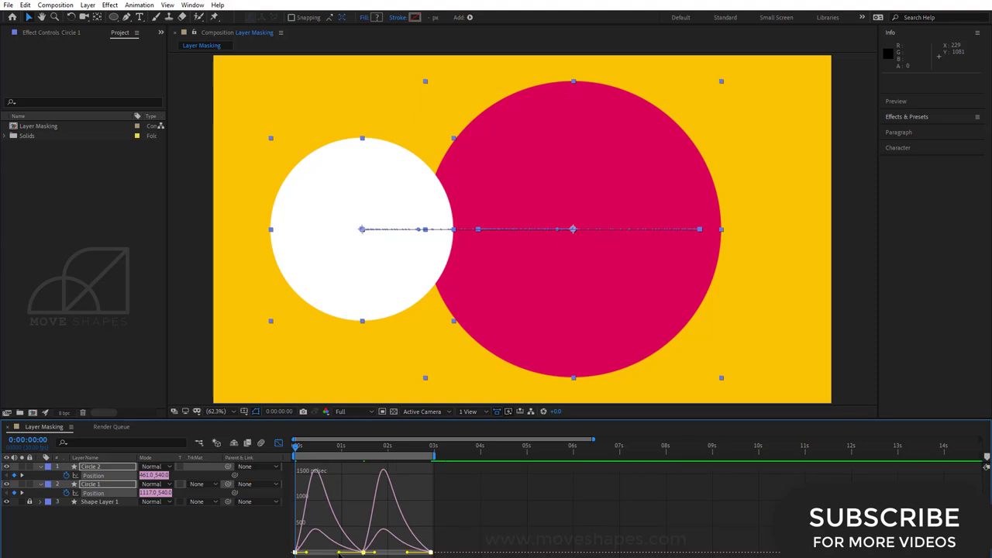
drag(308, 553, 318, 553)
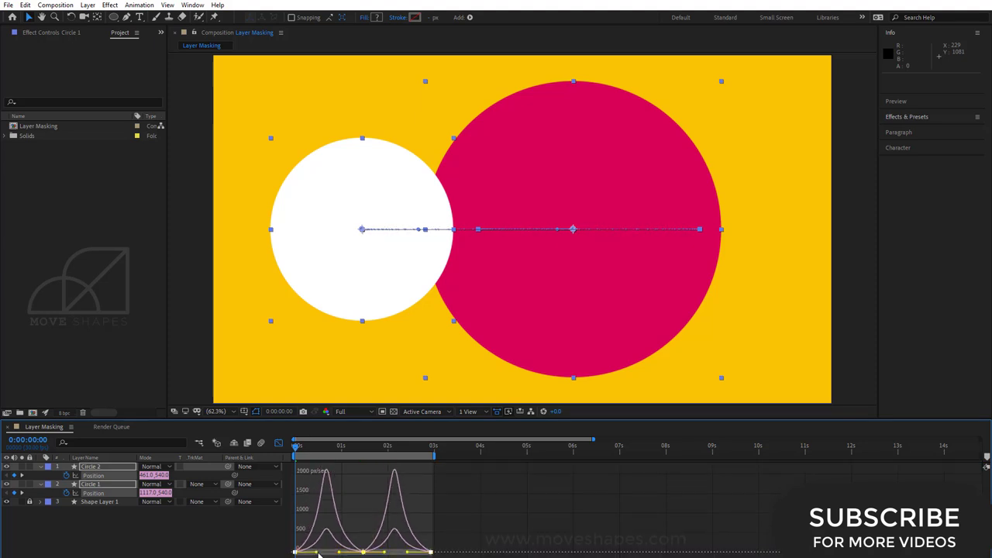
click(278, 443)
click(854, 280)
key(space)
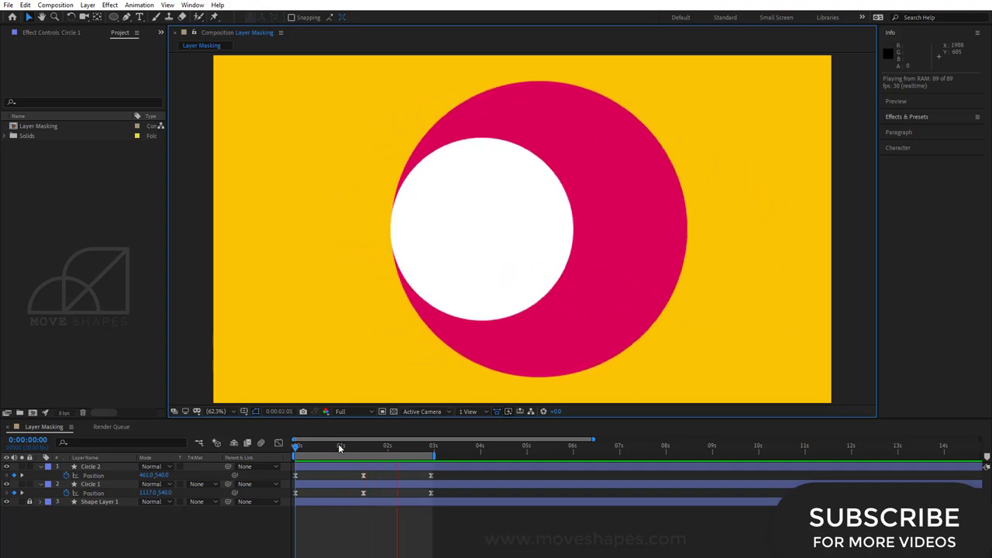
Stop at the first frame and collapse the Circle 1 and Circle 2 layers
mouse_move(341, 445)
mouse_down()
mouse_move(364, 454)
mouse_move(329, 461)
mouse_up()
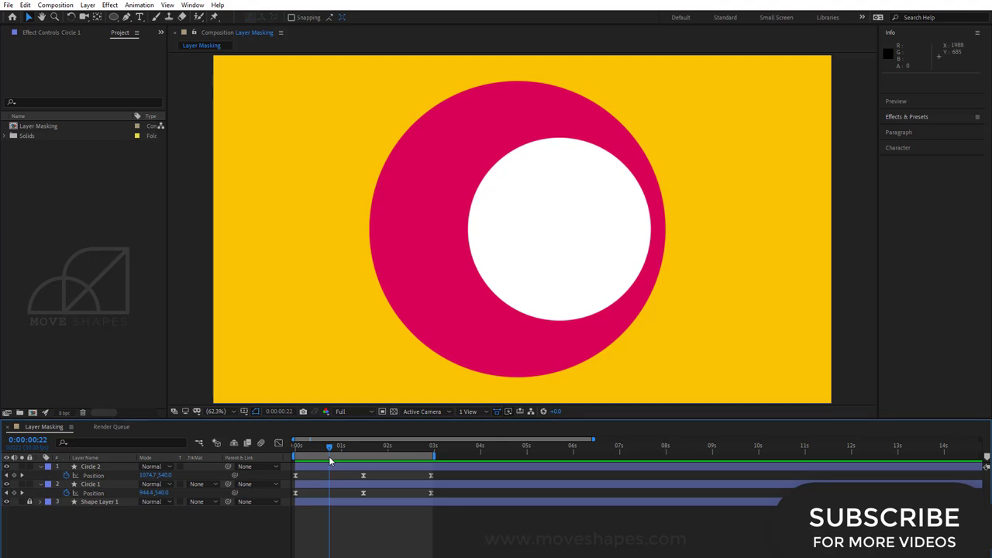
drag(313, 451, 262, 462)
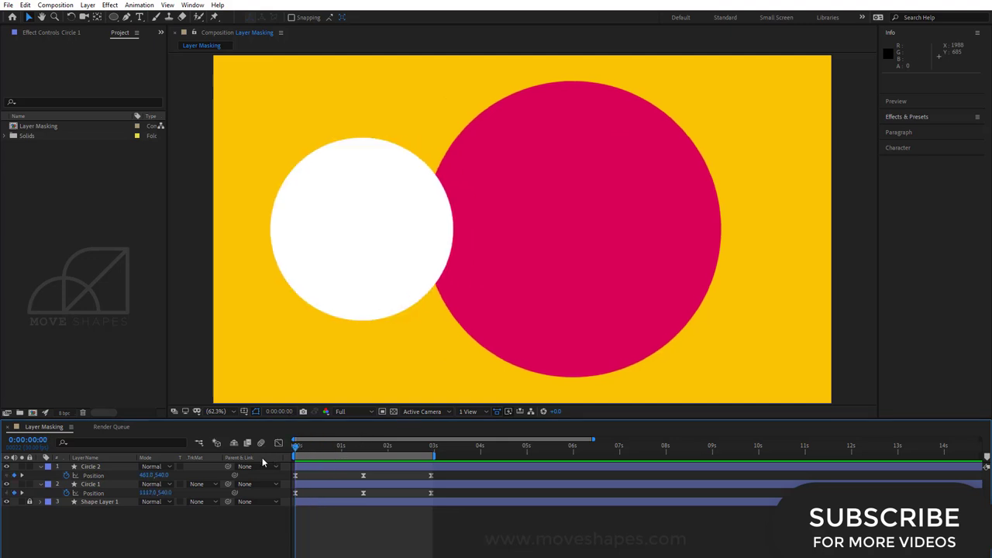
click(40, 466)
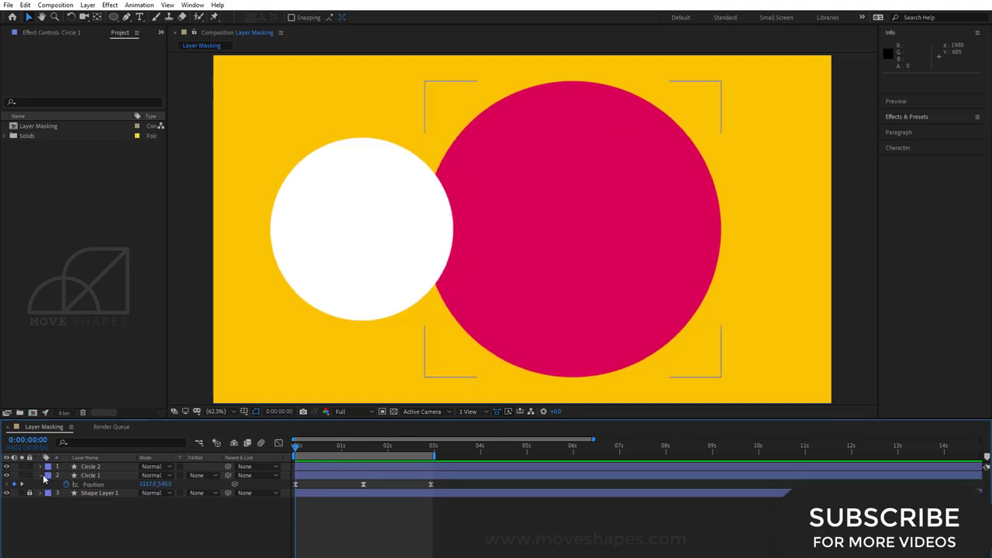
click(40, 474)
Select both circle layers and choose Pre-compose from their context menu
click(89, 467)
shift+click(91, 475)
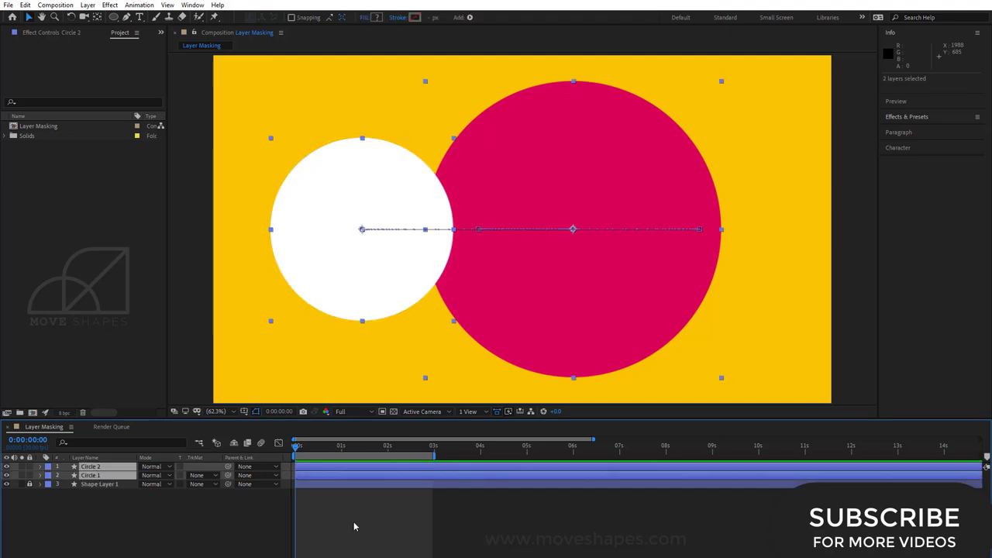
click(280, 496)
click(93, 467)
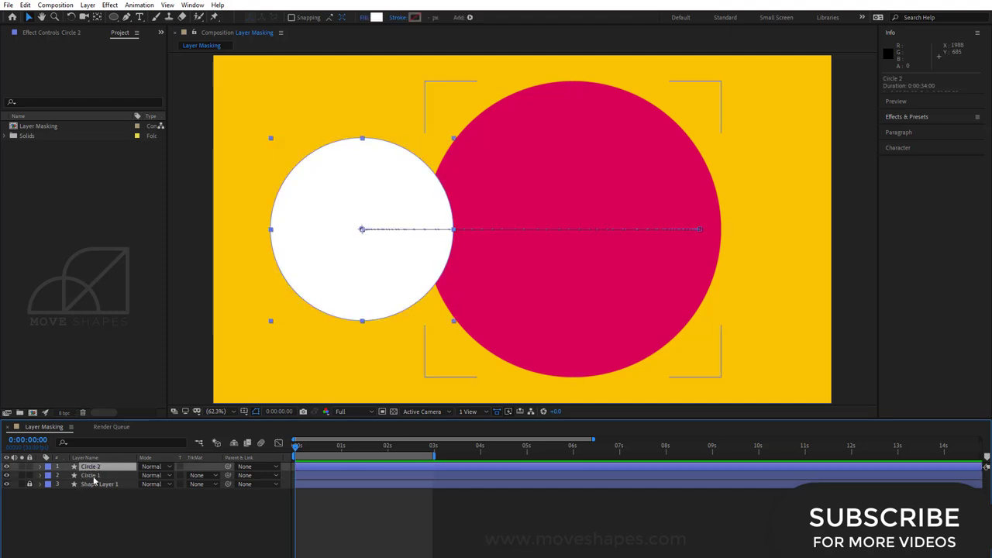
shift+click(93, 475)
right_click(95, 476)
click(144, 433)
text(Circle)
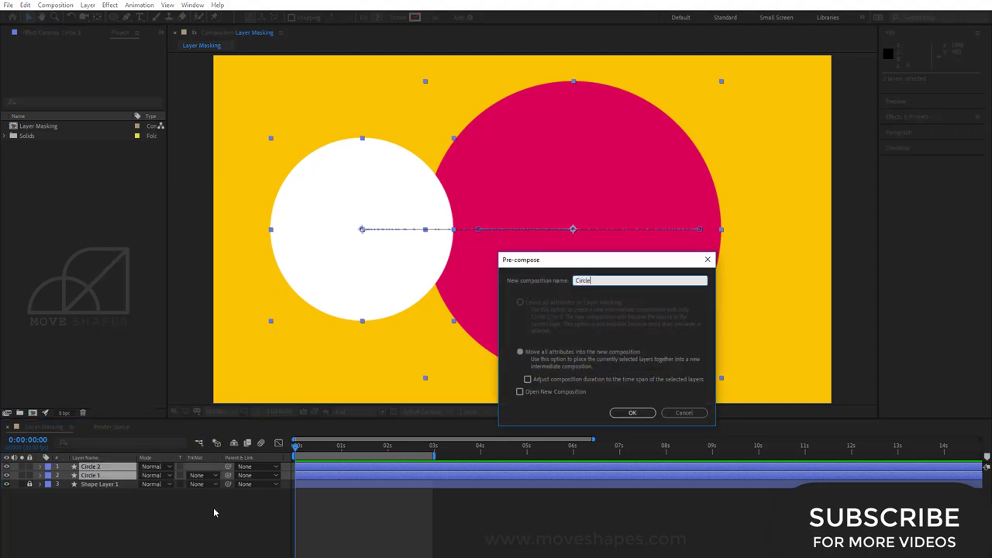
text(_01)
key(Return)
click(357, 503)
click(328, 467)
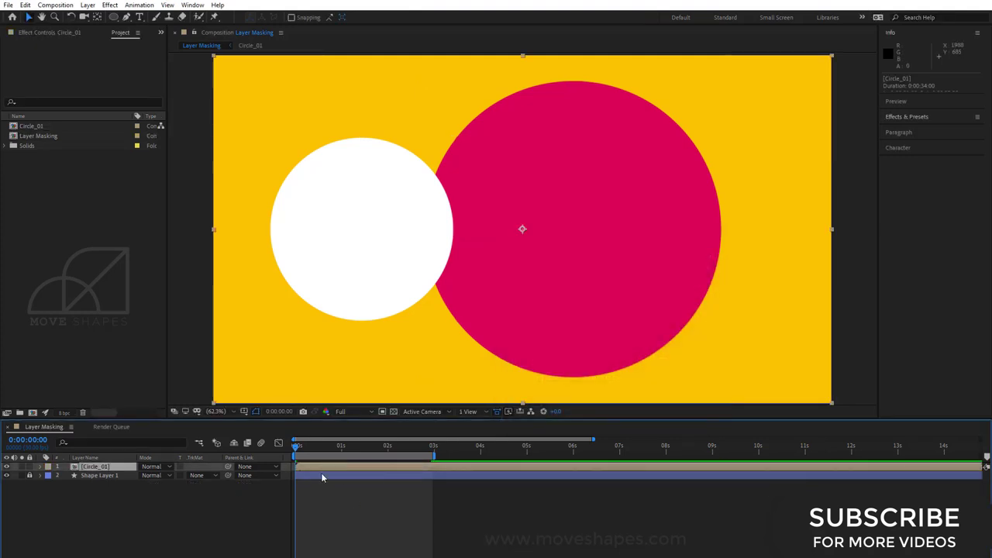
click(280, 485)
mouse_move(296, 447)
mouse_down()
mouse_move(323, 459)
mouse_move(296, 458)
mouse_up()
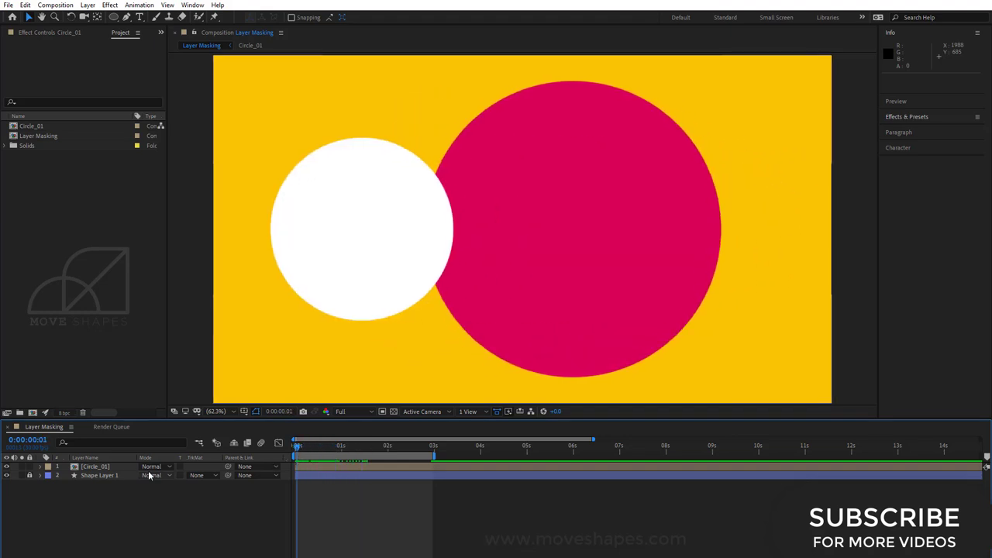
click(107, 468)
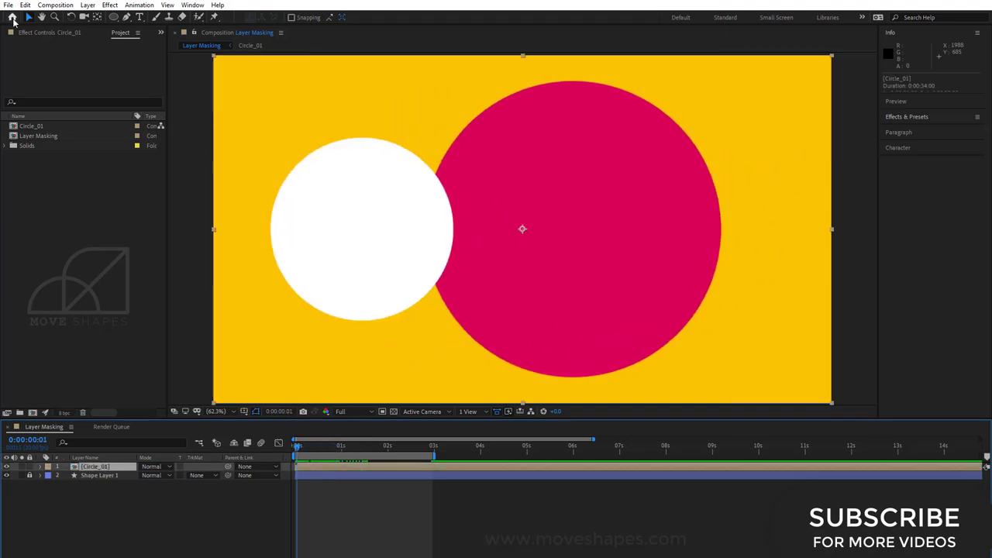
click(32, 125)
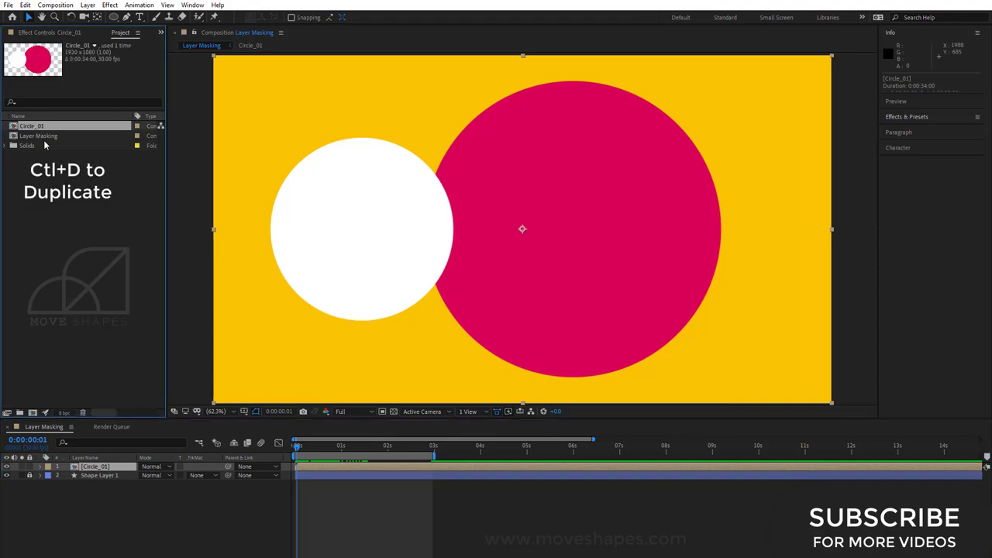
Duplicate Circle_01 as Circle_02, place it on top in Layer Masking, and open it
key(ctrl+d)
click(47, 128)
click(40, 138)
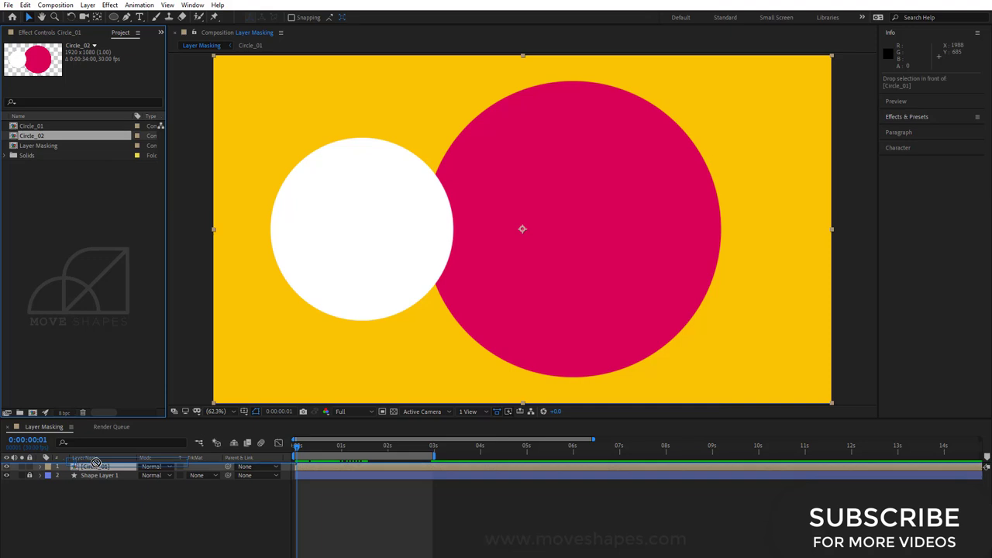
drag(78, 310, 85, 463)
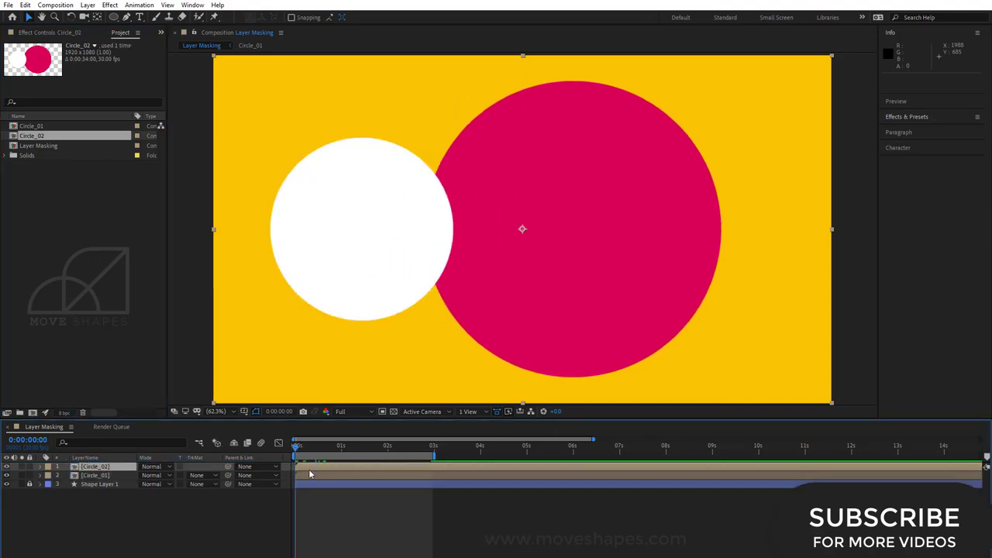
double_click(95, 466)
Set Circle 1's track matte to Luma Matte 'Circle 2', then return to Layer Masking
click(96, 475)
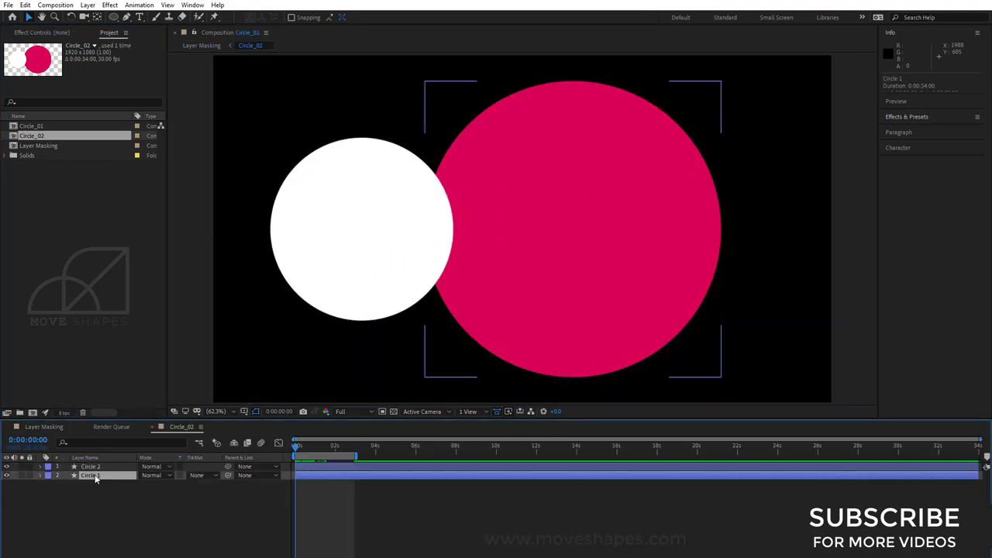
click(199, 475)
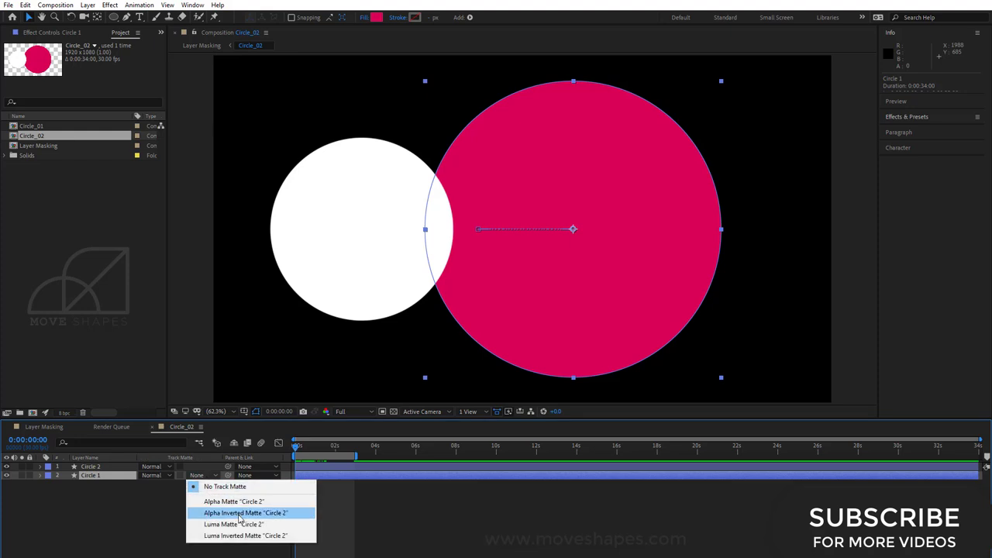
click(240, 513)
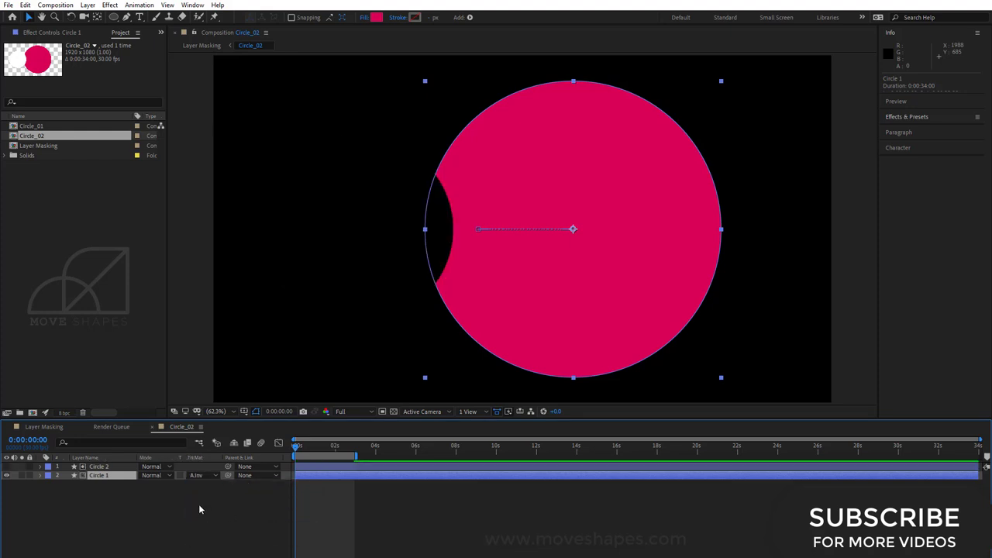
click(203, 475)
click(218, 524)
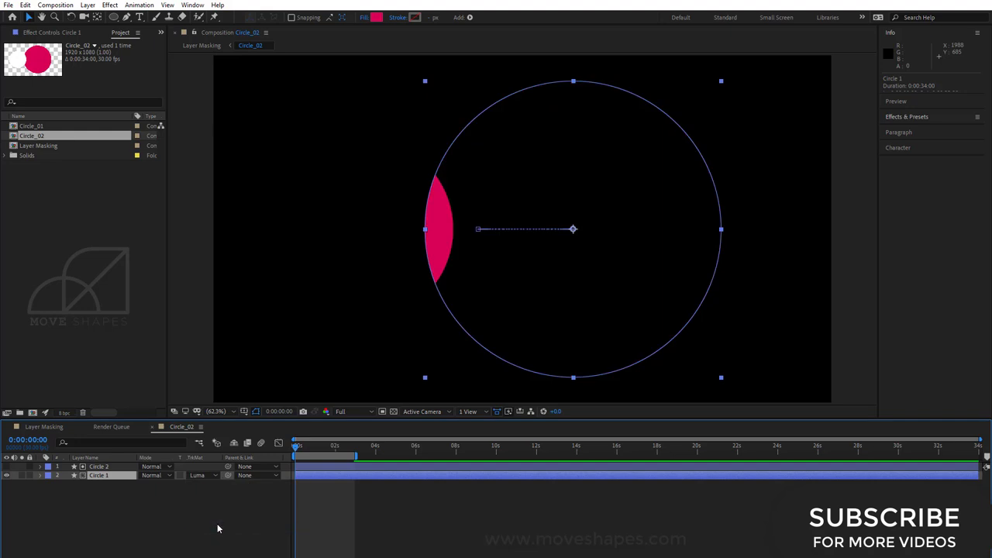
click(186, 541)
drag(307, 449, 294, 448)
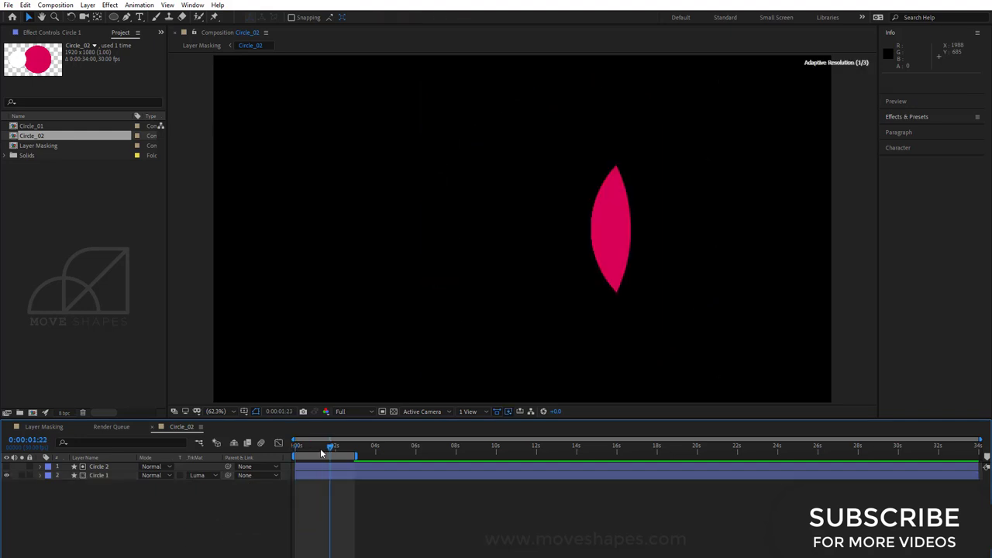
click(45, 426)
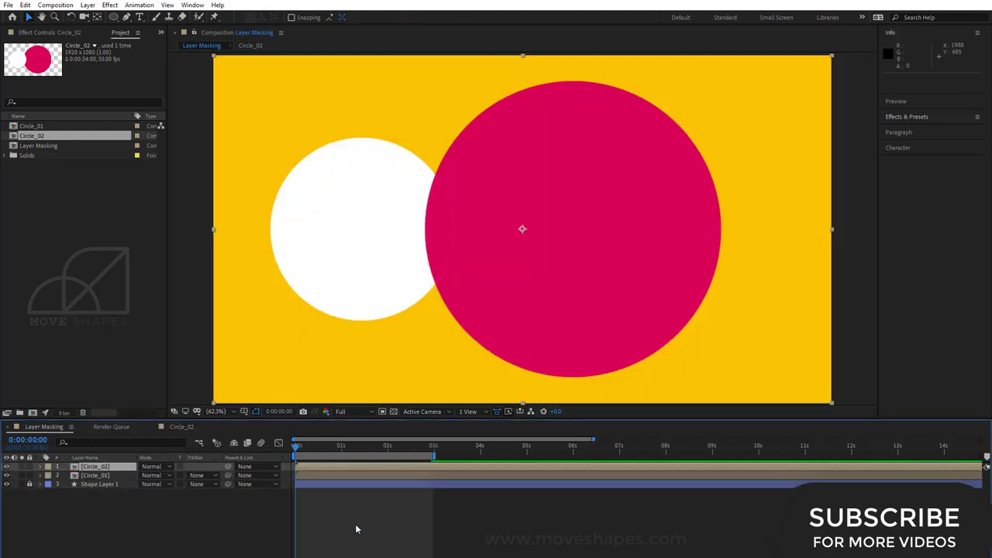
Add a Generate > Fill effect to the Circle_02 layer
click(316, 468)
click(68, 33)
right_click(109, 163)
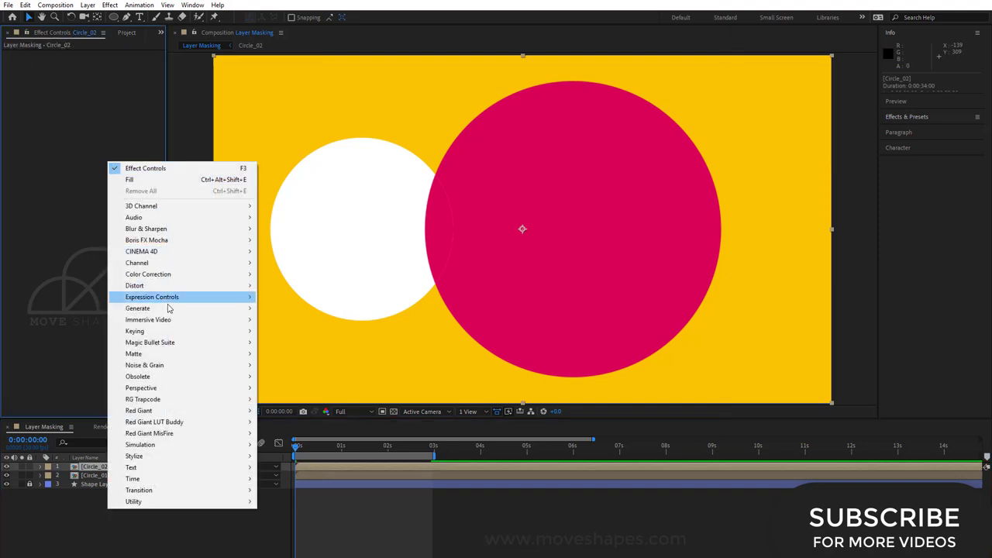
mouse_move(163, 309)
click(276, 478)
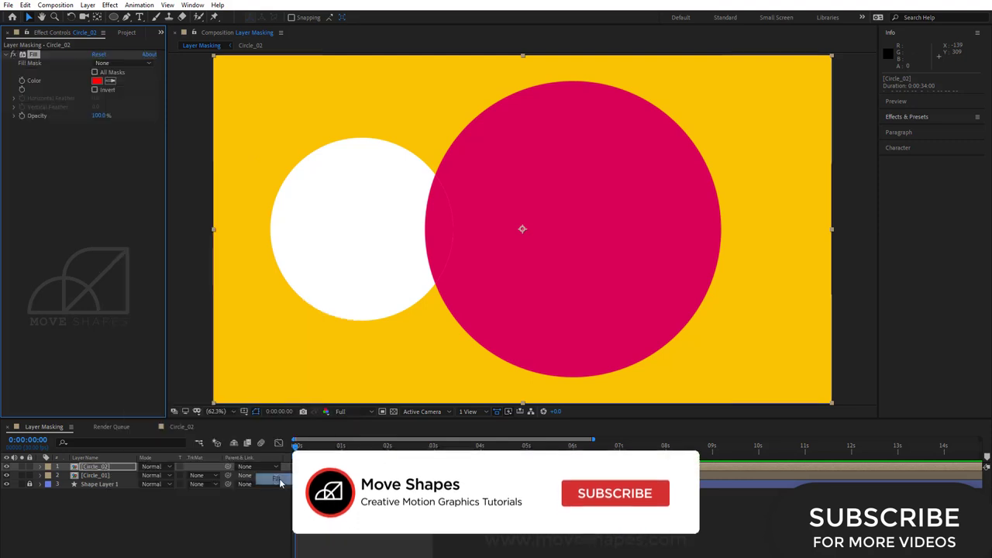
Set the Fill colour to the background yellow FAC305 with the eyedropper
click(97, 81)
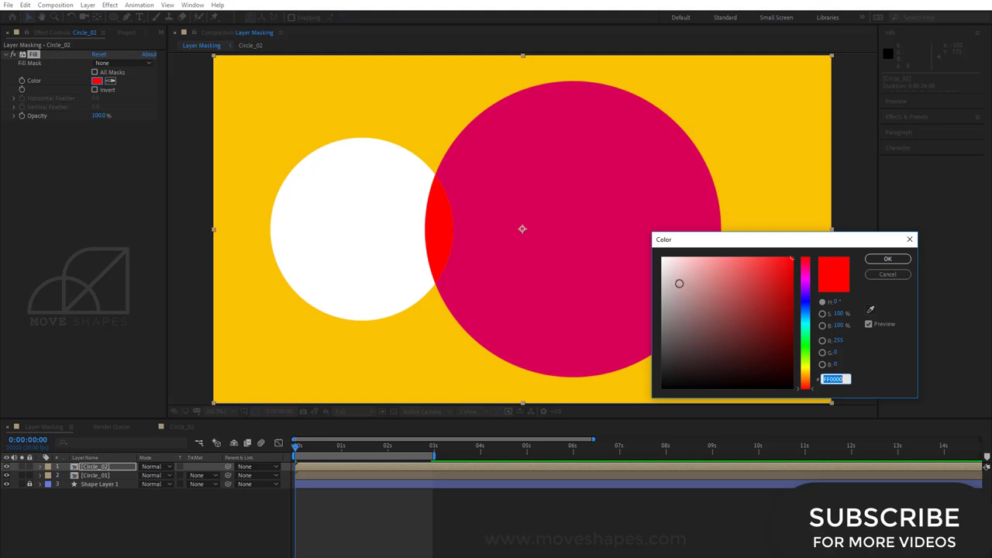
mouse_move(679, 283)
mouse_down()
mouse_move(660, 257)
mouse_move(783, 268)
mouse_move(766, 323)
mouse_up()
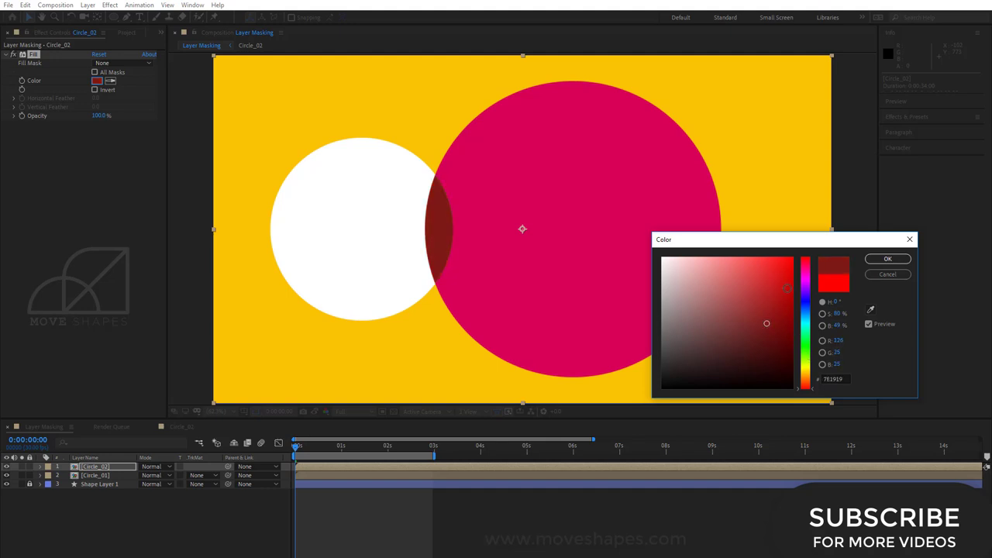
click(870, 310)
click(751, 159)
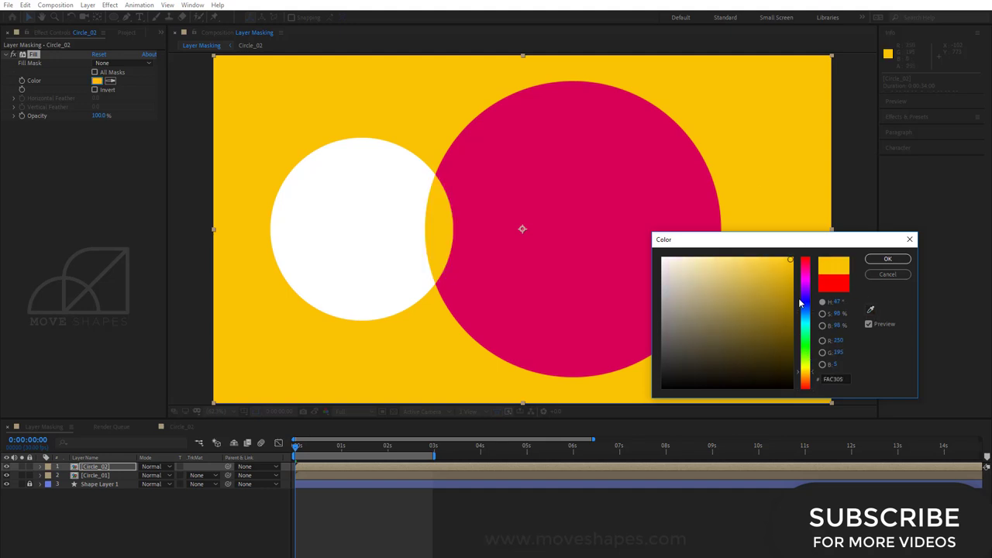
click(883, 260)
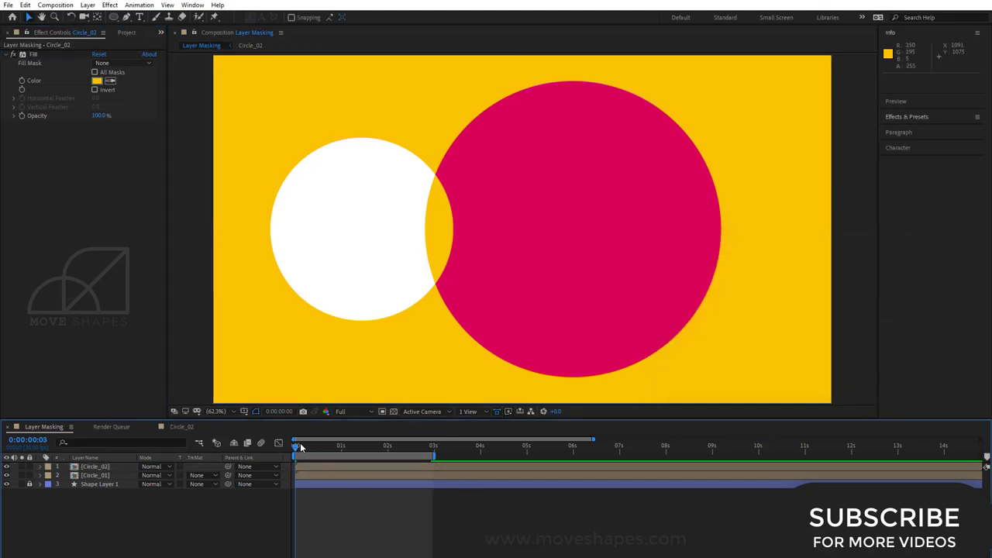
Preview the animation from about one second, then return to the start
mouse_move(300, 448)
mouse_down()
mouse_move(345, 452)
mouse_move(286, 464)
mouse_up()
key(space)
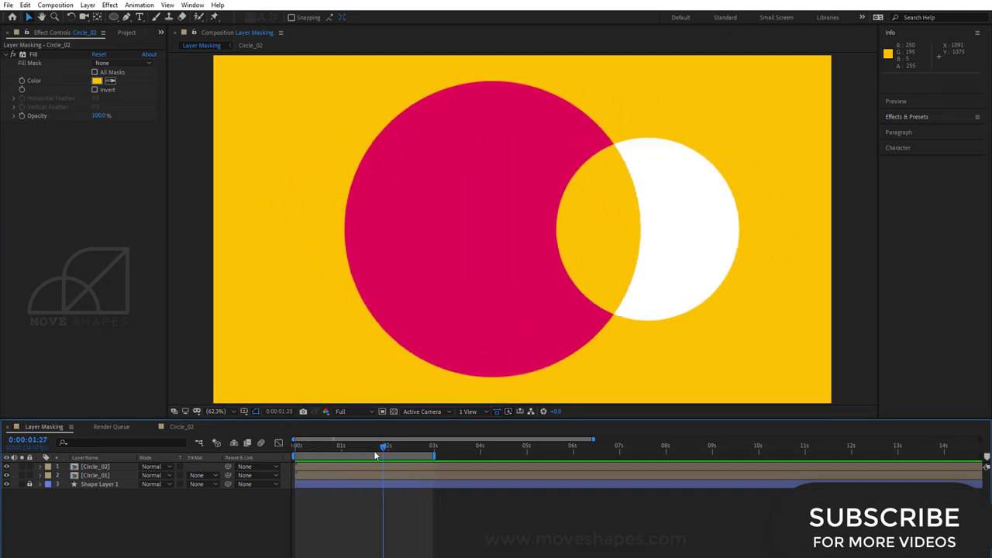
click(300, 447)
drag(297, 467, 287, 471)
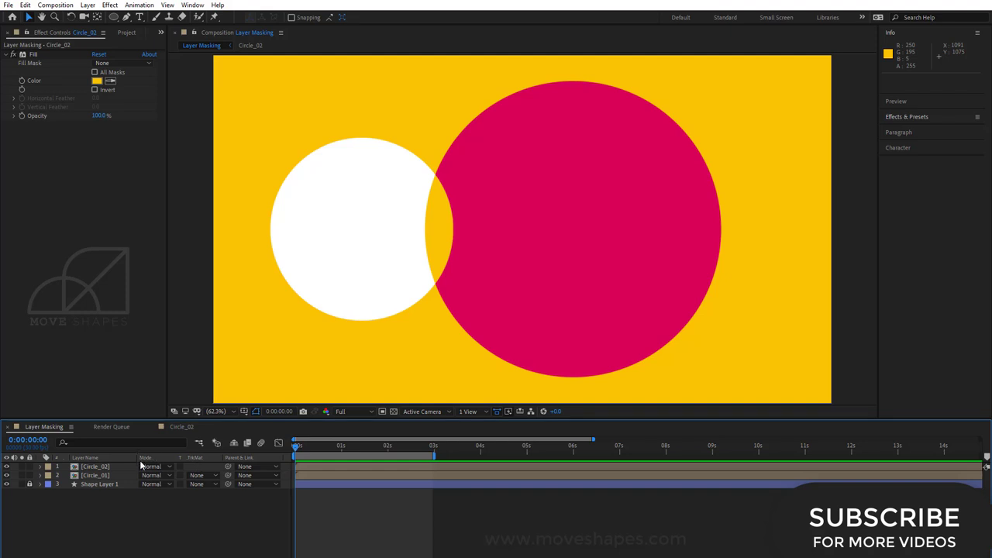
Duplicate Circle_02 as Circle_03, place it on top in Layer Masking, and open it
click(105, 467)
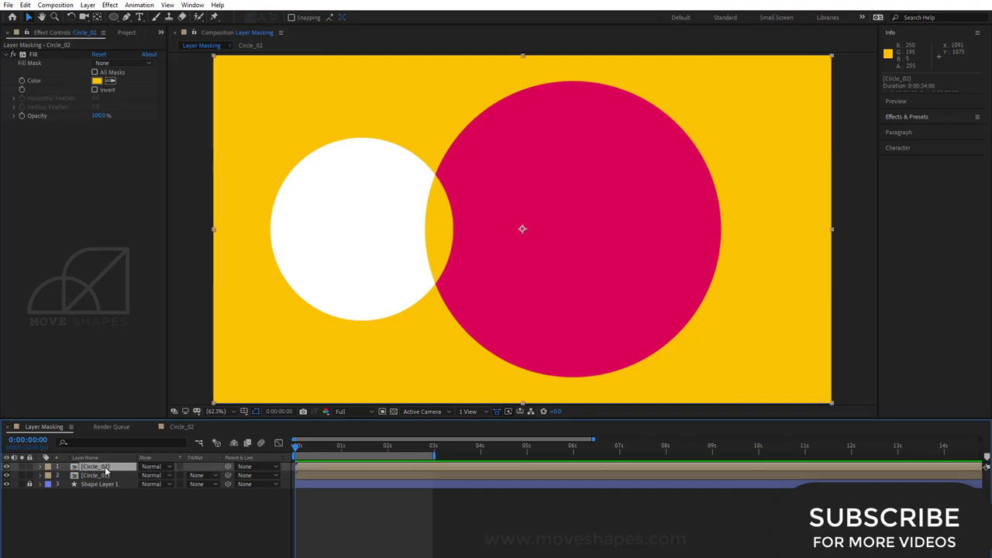
click(122, 33)
key(ctrl+d)
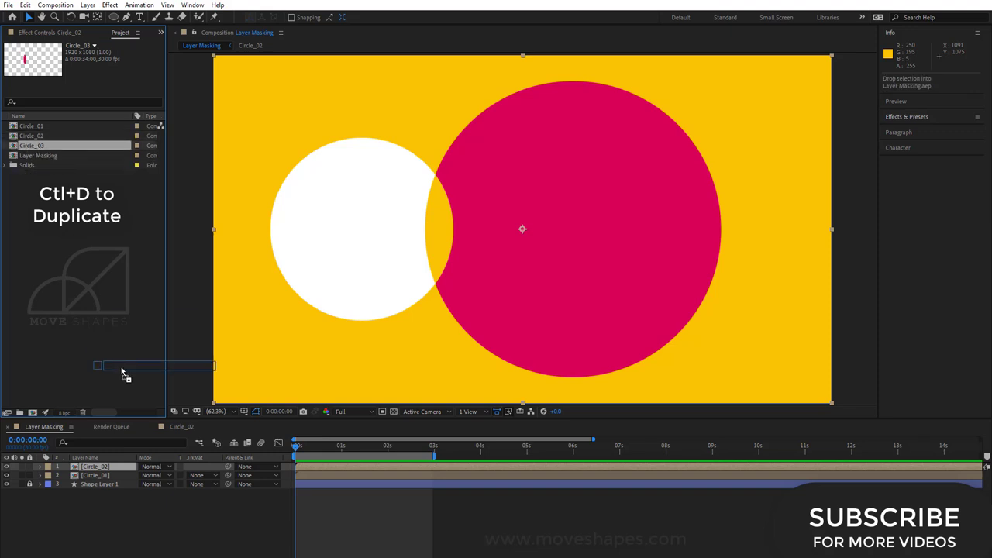
drag(122, 374, 108, 465)
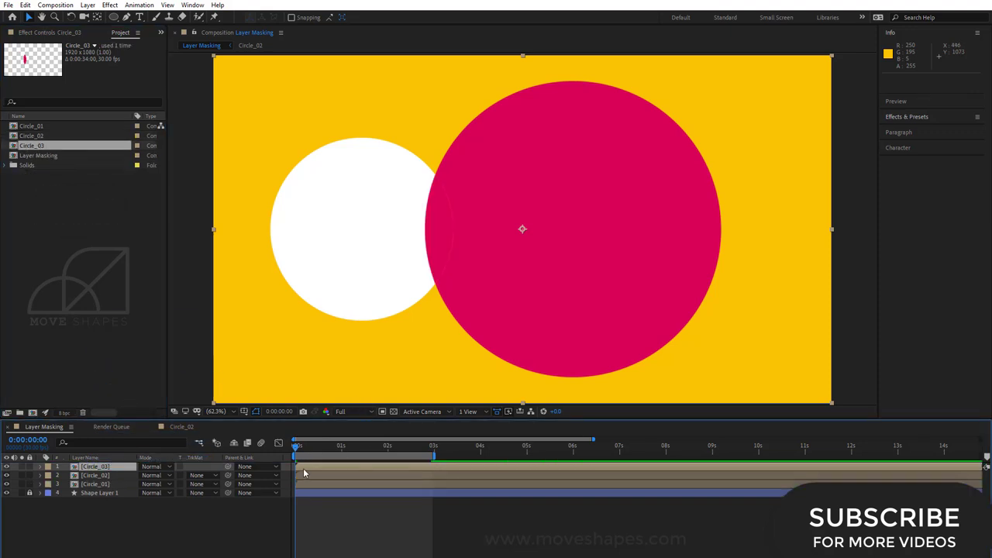
double_click(305, 467)
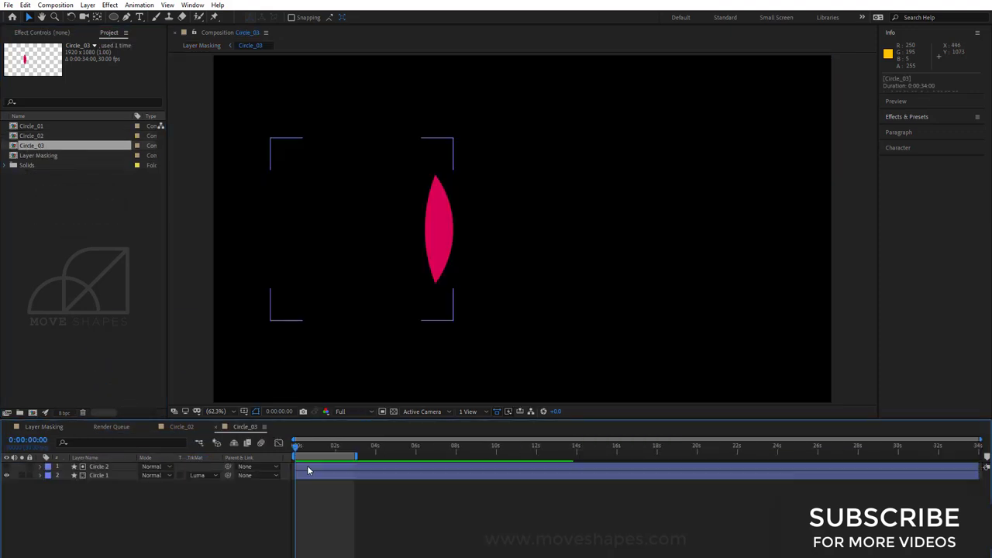
Remove Circle 1's track matte and make the white Circle 2 visible again
click(186, 475)
click(200, 487)
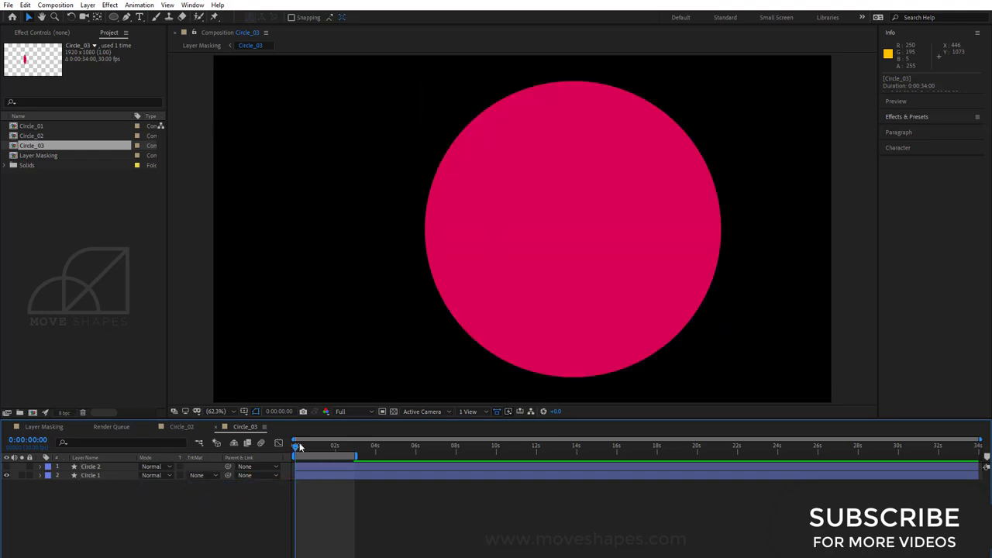
drag(300, 447, 286, 465)
click(23, 476)
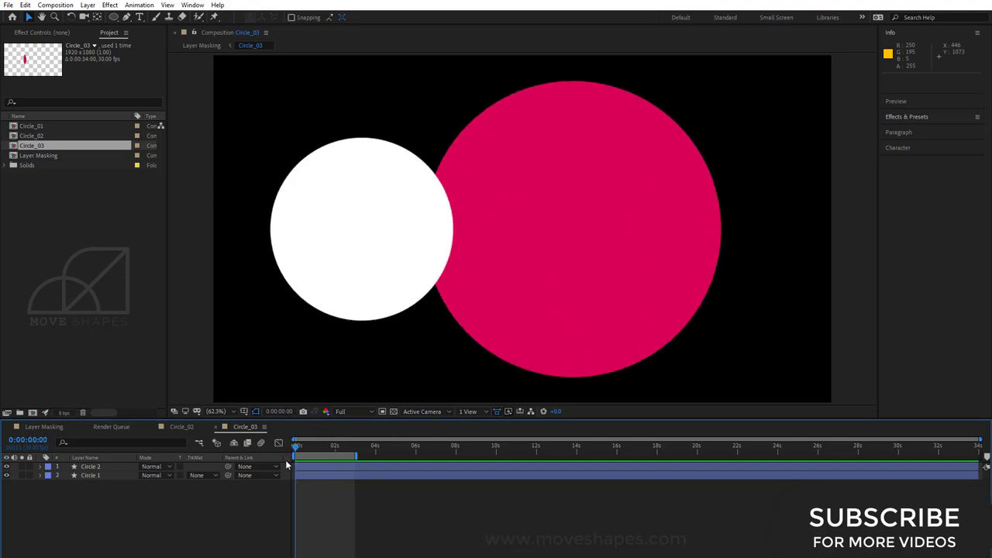
click(90, 467)
Try Circle 2 as inverted luma, luma, inverted alpha and alpha matte for Circle 1
click(198, 475)
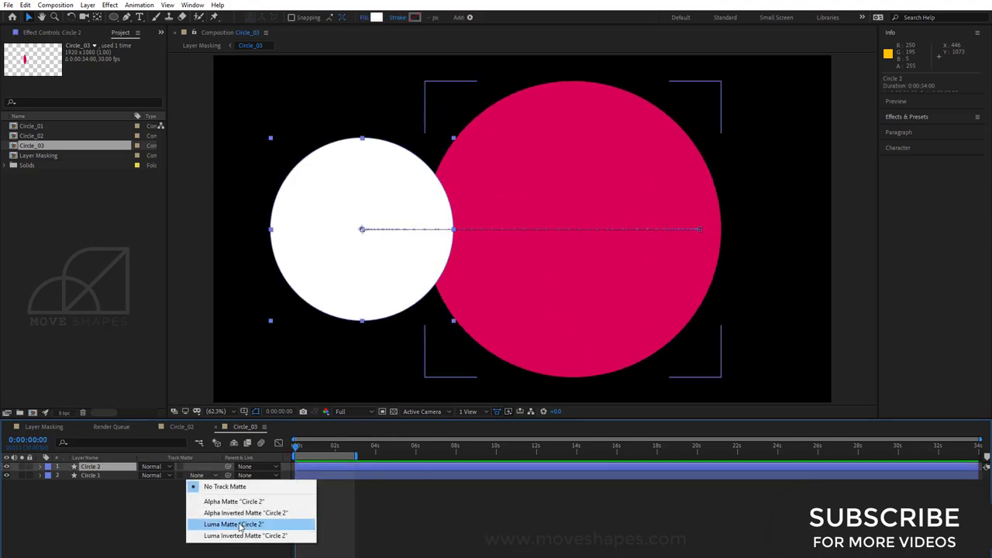
click(243, 534)
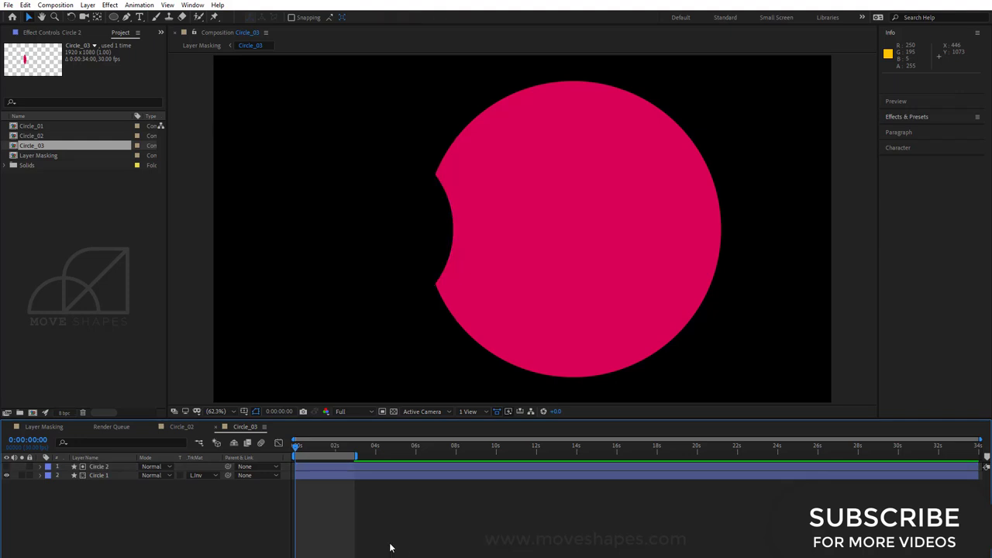
click(194, 475)
click(229, 524)
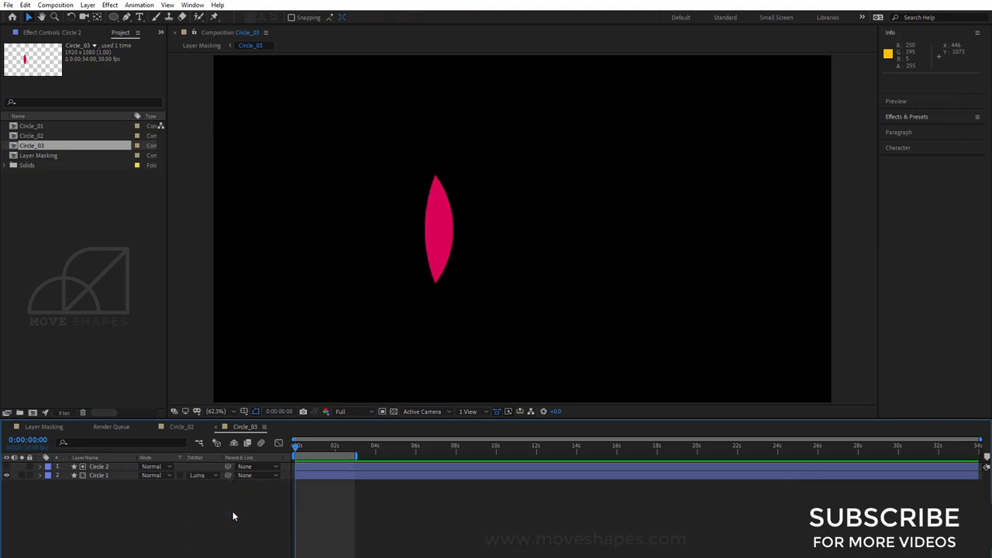
click(215, 477)
click(217, 512)
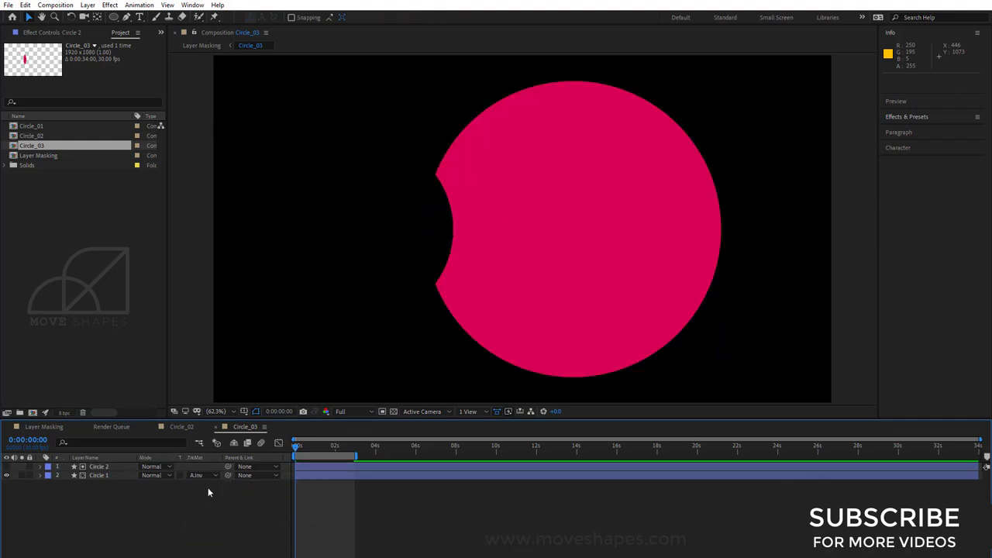
click(197, 475)
click(214, 501)
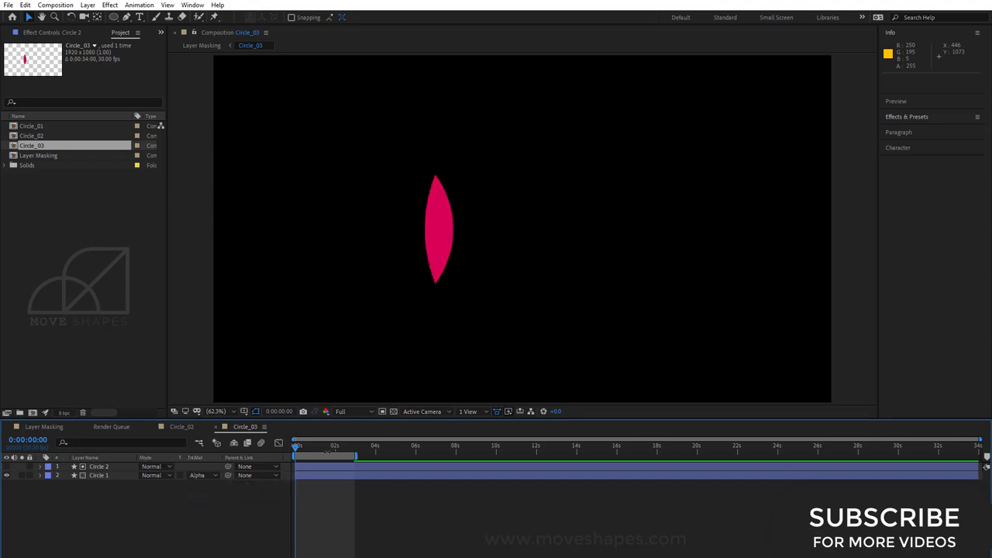
Check the lens over time, then undo the recent matte changes to revert Circle 1
drag(307, 449, 296, 457)
click(297, 448)
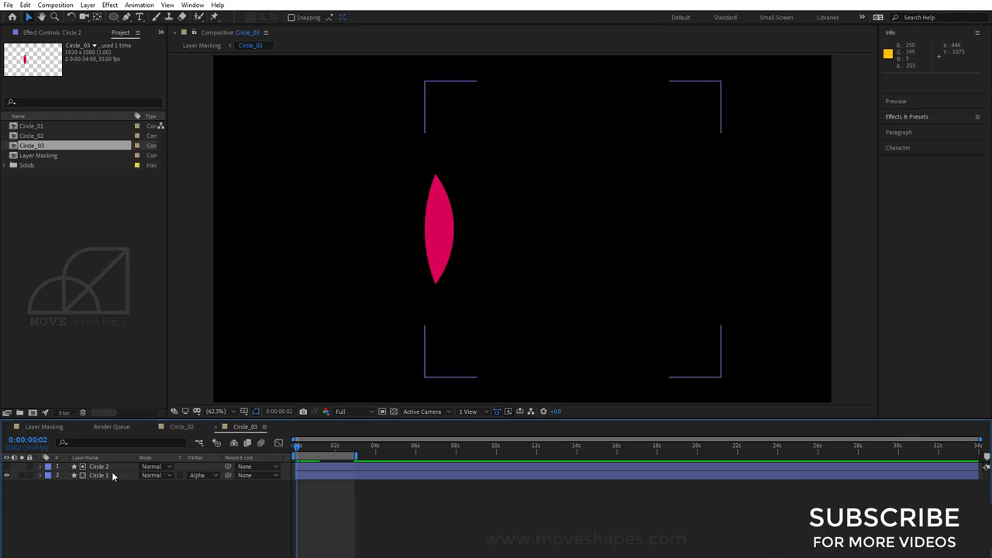
key(ctrl+z)
key(ctrl+z)
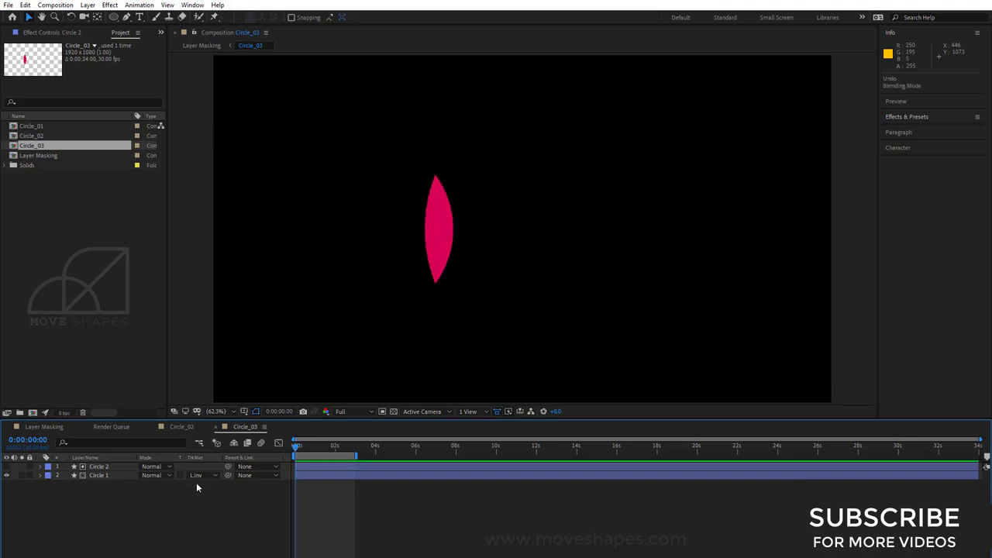
key(ctrl+z)
key(ctrl+z)
click(90, 475)
Move Circle 2 below Circle 1 and set its track matte to Alpha Inverted Matte
click(95, 467)
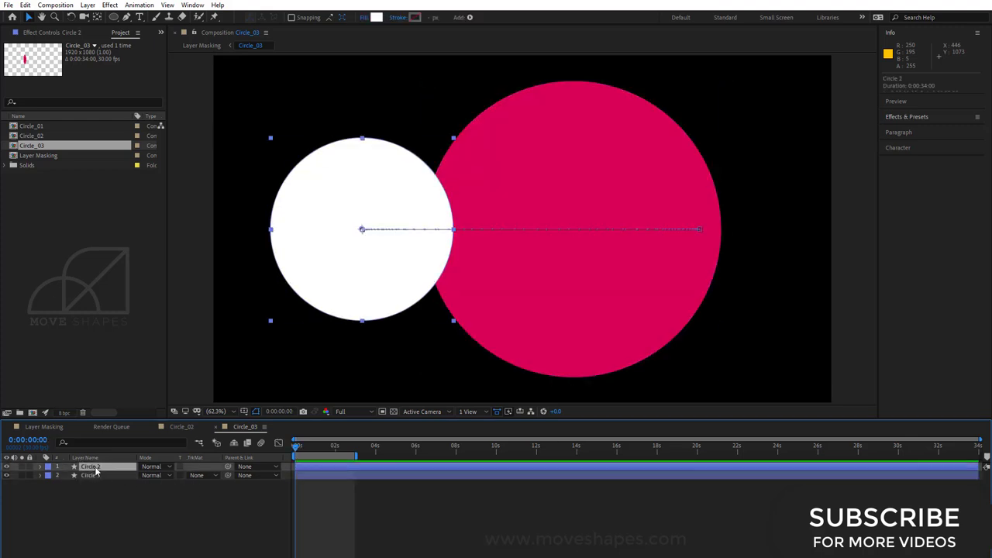
drag(95, 467, 99, 482)
click(123, 505)
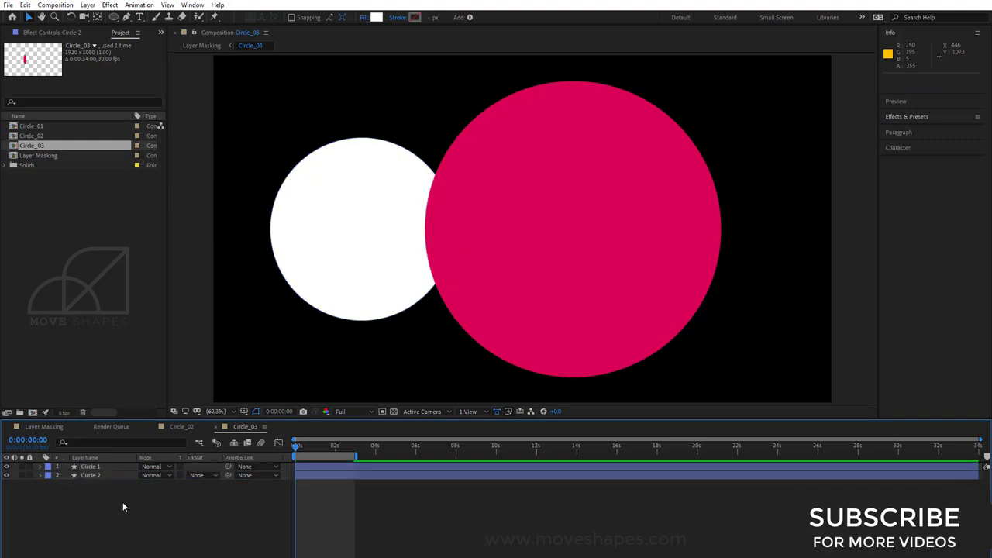
click(210, 476)
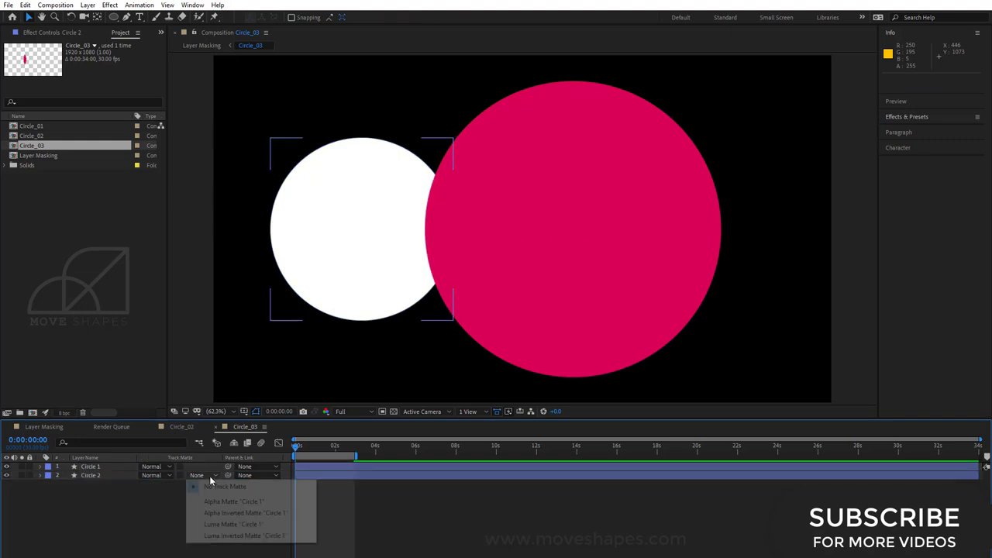
click(235, 524)
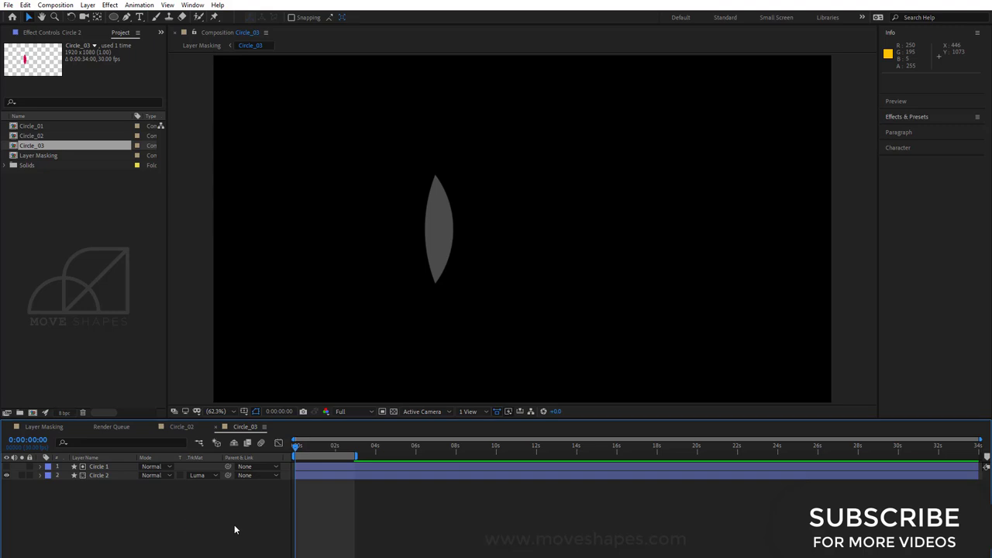
click(209, 476)
click(220, 514)
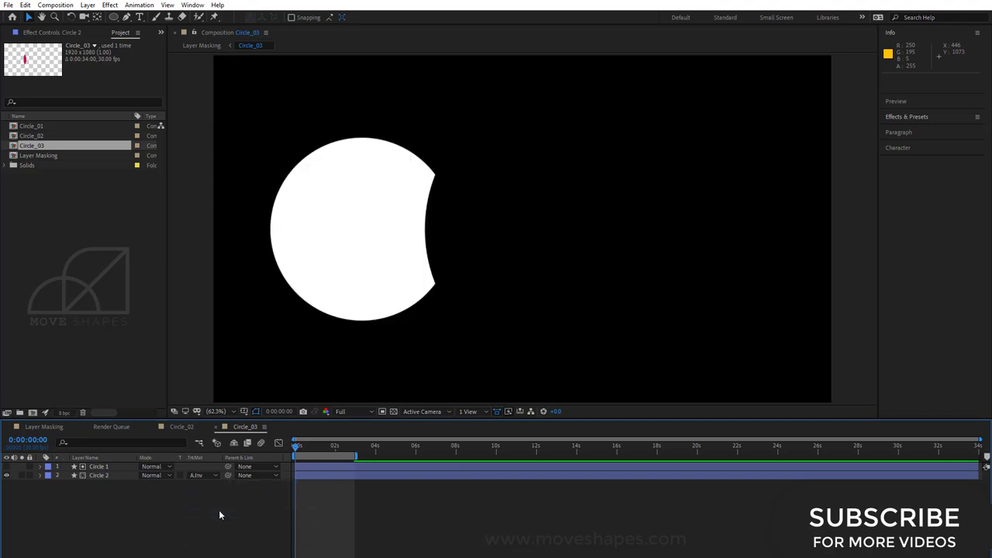
Preview the crescent, then switch back to the Layer Masking composition
key(space)
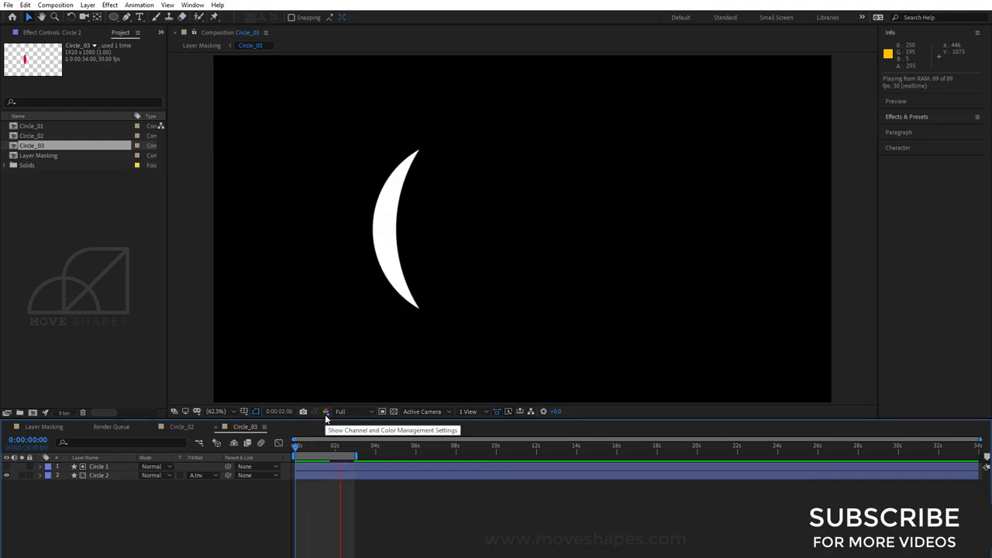
click(331, 457)
click(299, 457)
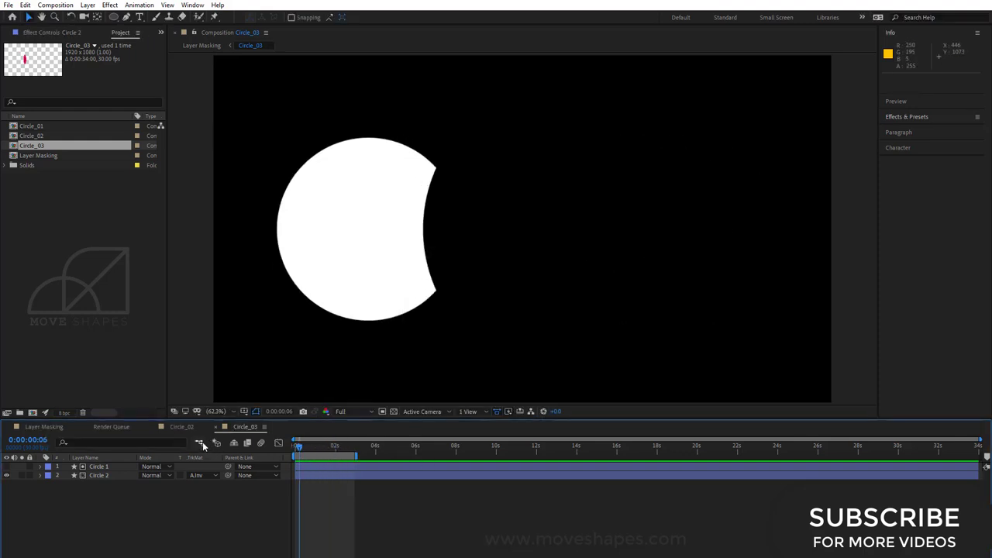
key(Tab)
click(157, 442)
Add a Generate > Fill effect to the Circle_03 layer
click(367, 531)
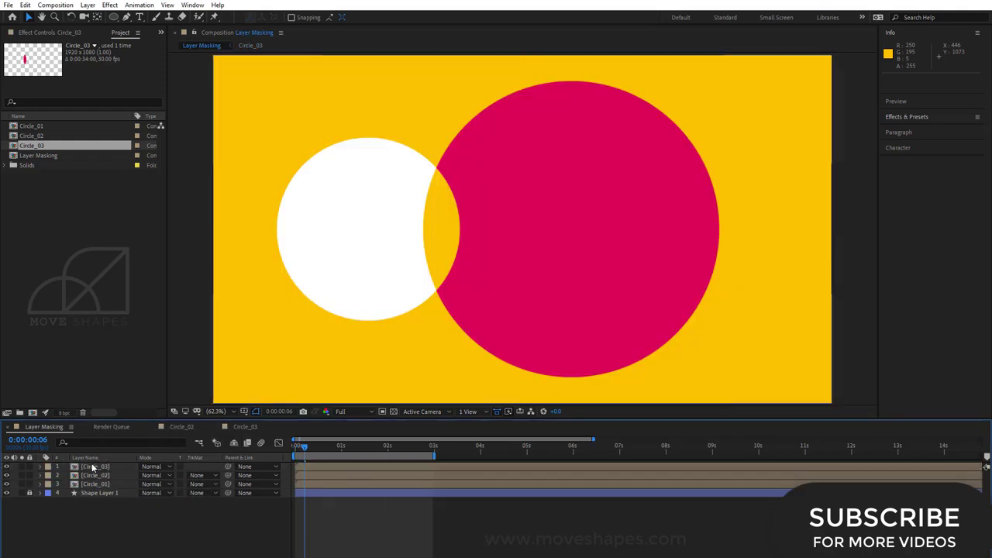
click(95, 466)
click(67, 33)
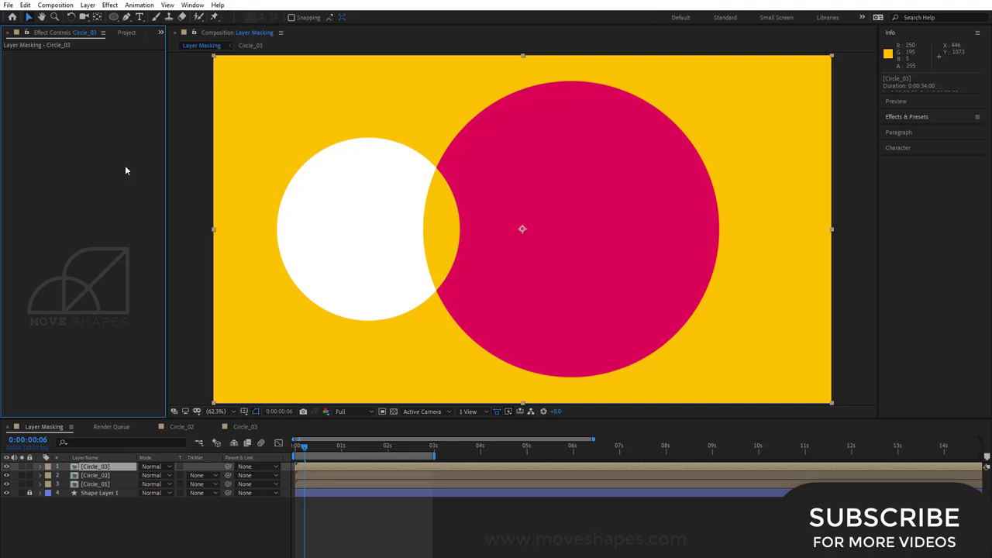
right_click(94, 129)
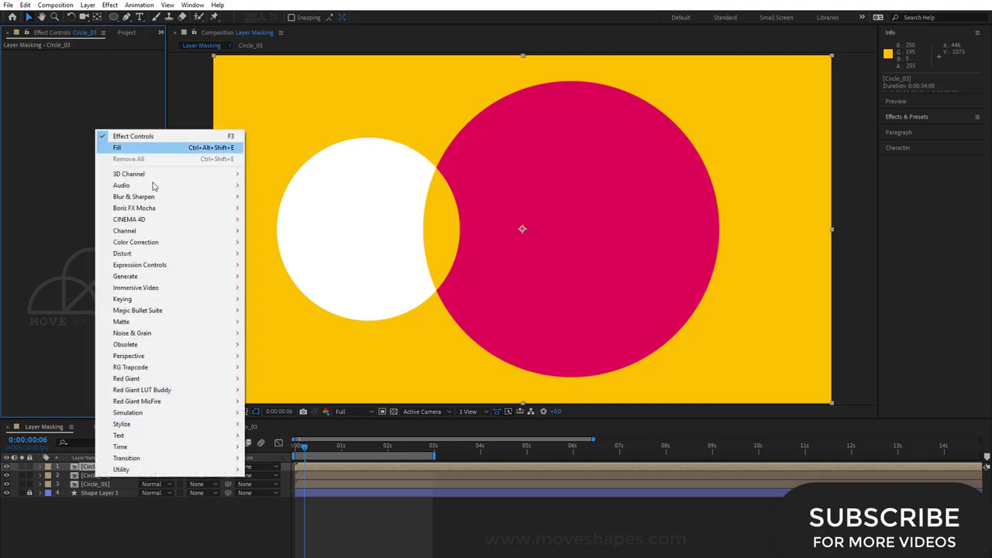
mouse_move(158, 277)
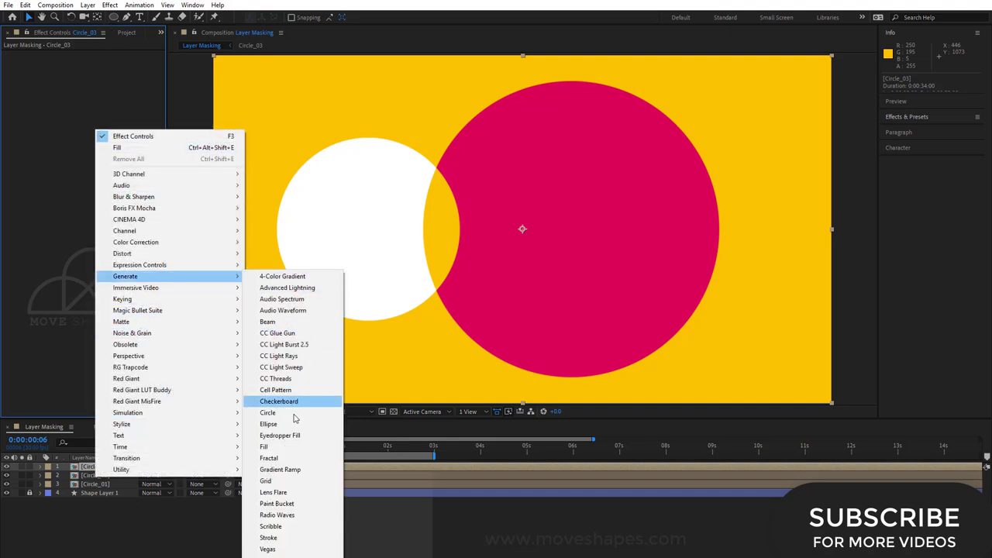
click(264, 447)
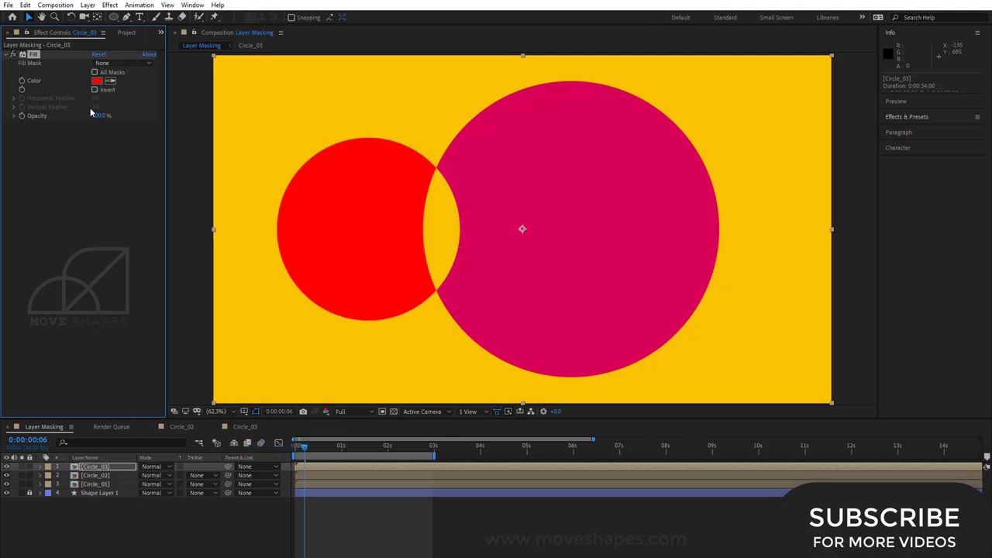
Set the Fill colour to blue 2448FF and preview the blue crescent
click(96, 81)
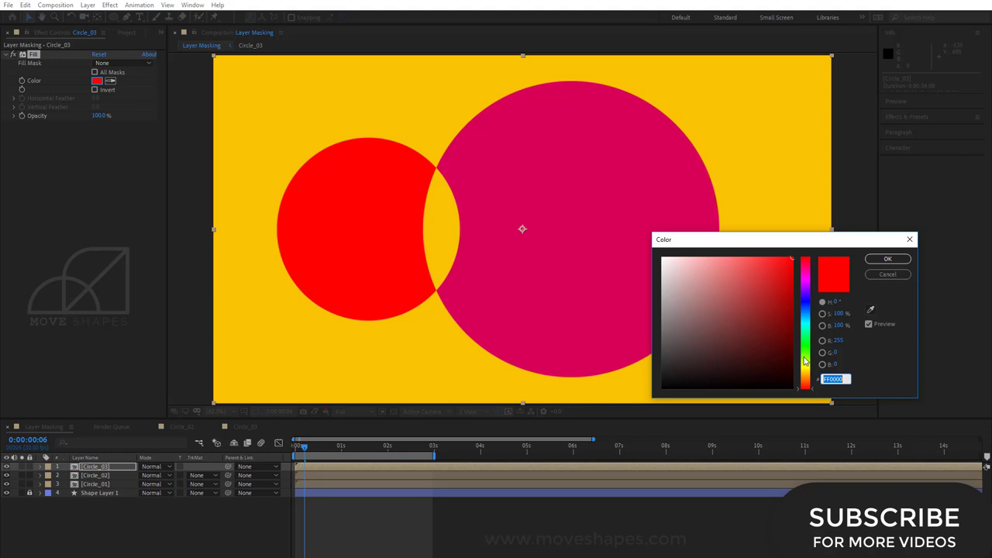
drag(805, 361, 806, 304)
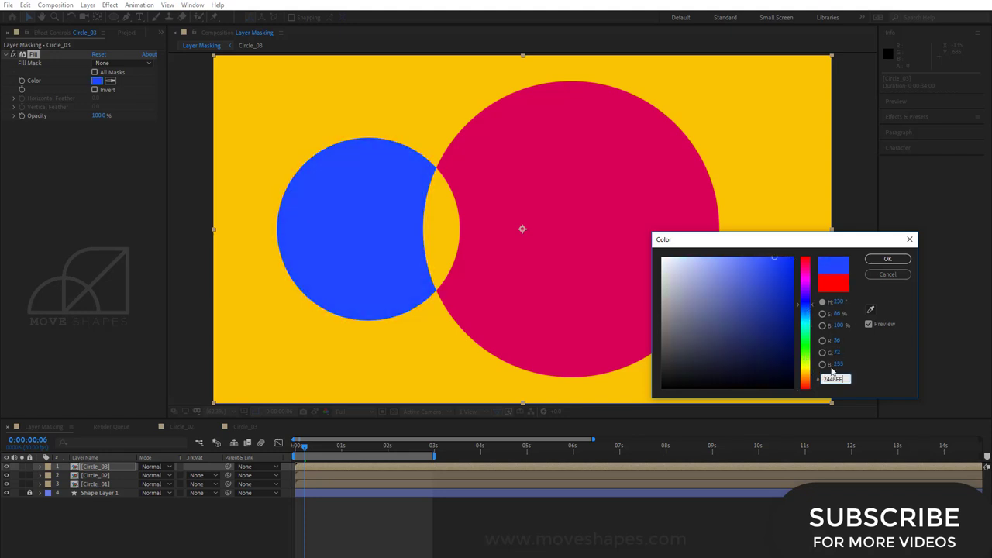
click(902, 260)
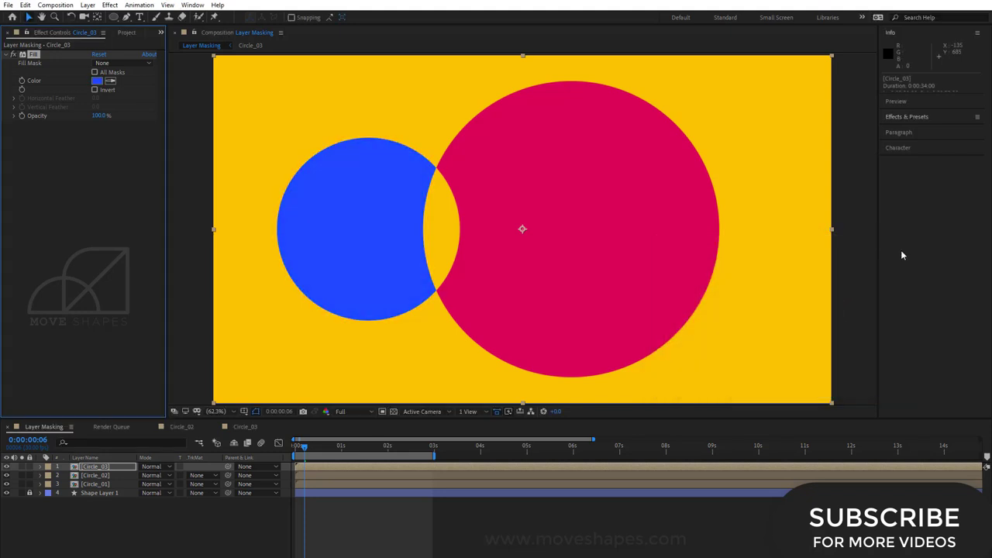
click(551, 536)
key(space)
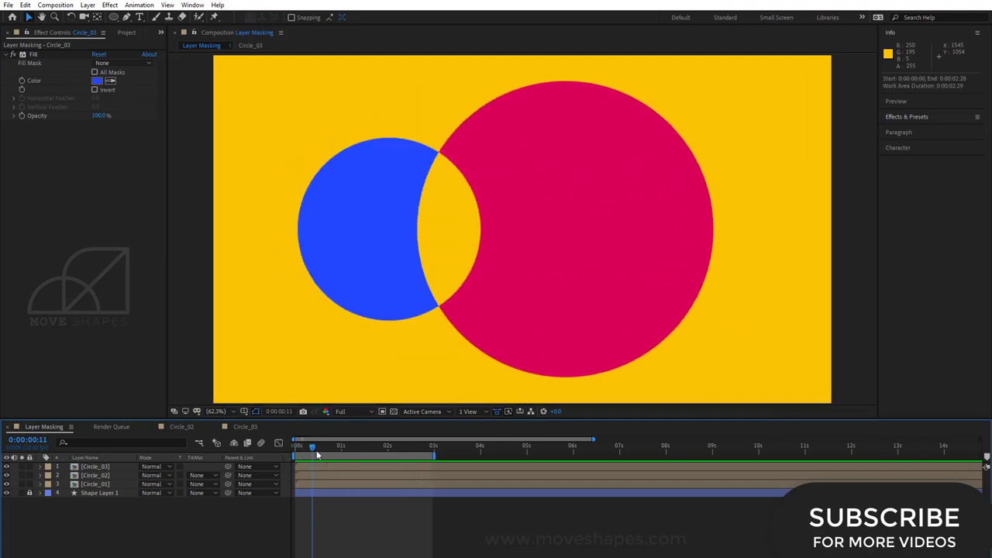
mouse_move(340, 453)
mouse_down()
mouse_move(350, 454)
mouse_move(315, 465)
mouse_move(336, 466)
mouse_up()
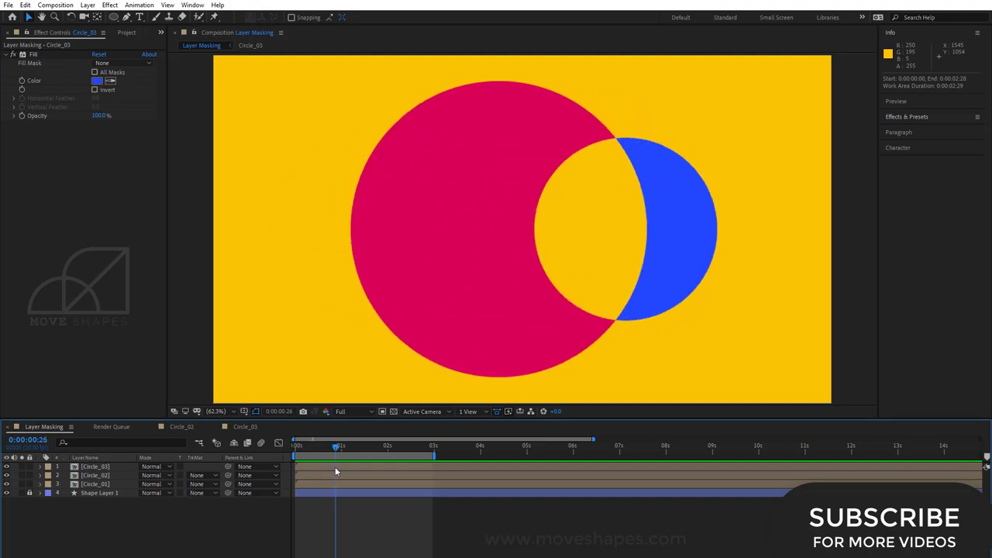
click(112, 468)
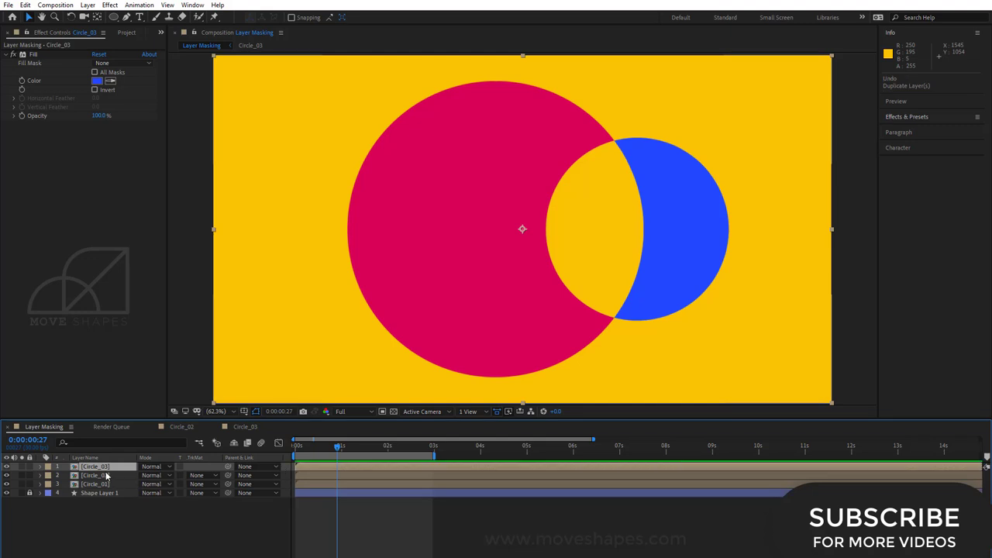
Duplicate the Circle_03 layer and set the copy's Fill colour to white
click(31, 118)
click(7, 57)
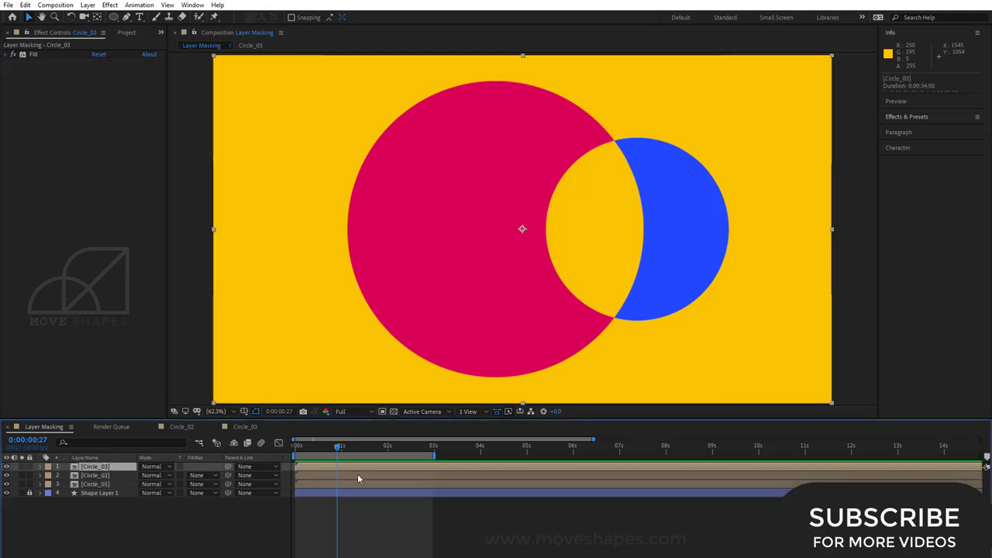
key(ctrl+d)
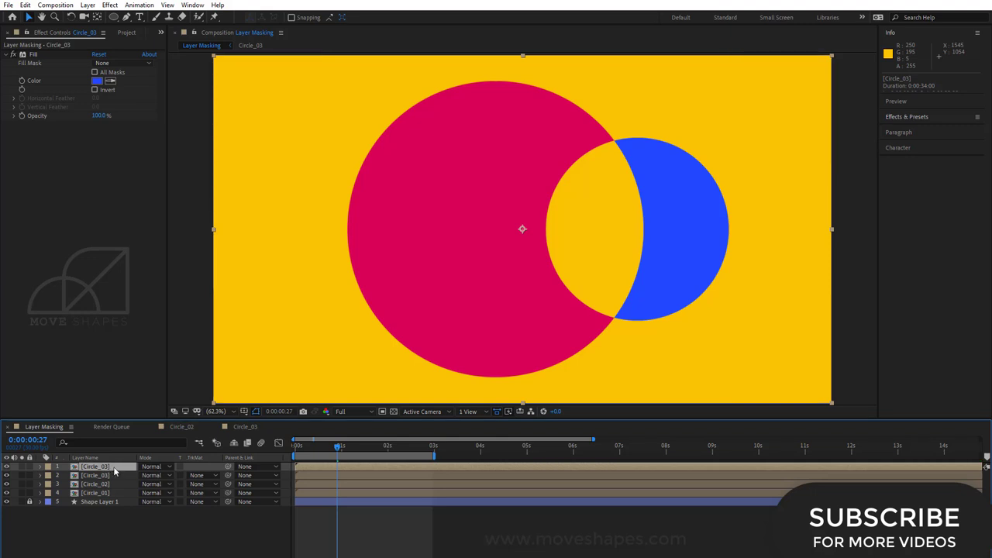
drag(337, 448, 356, 467)
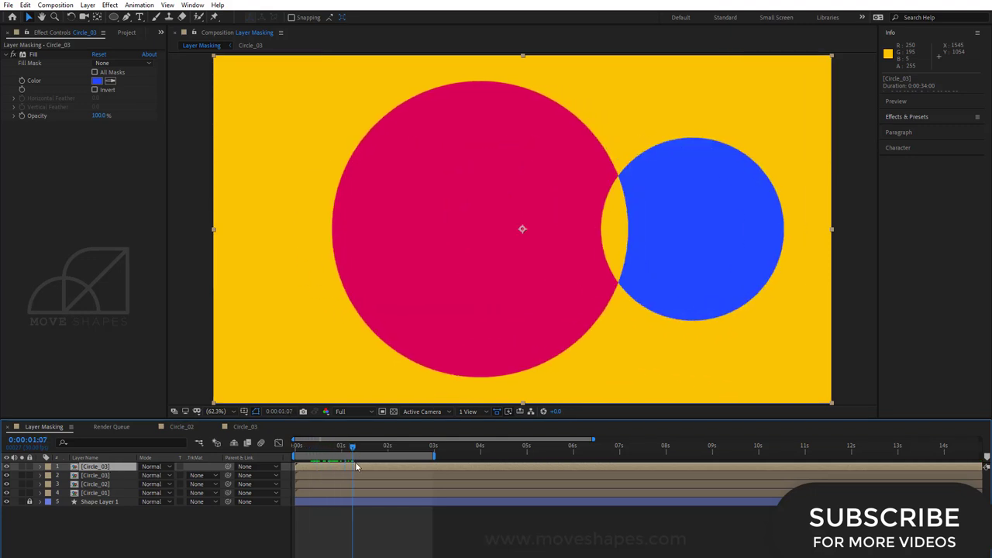
click(99, 82)
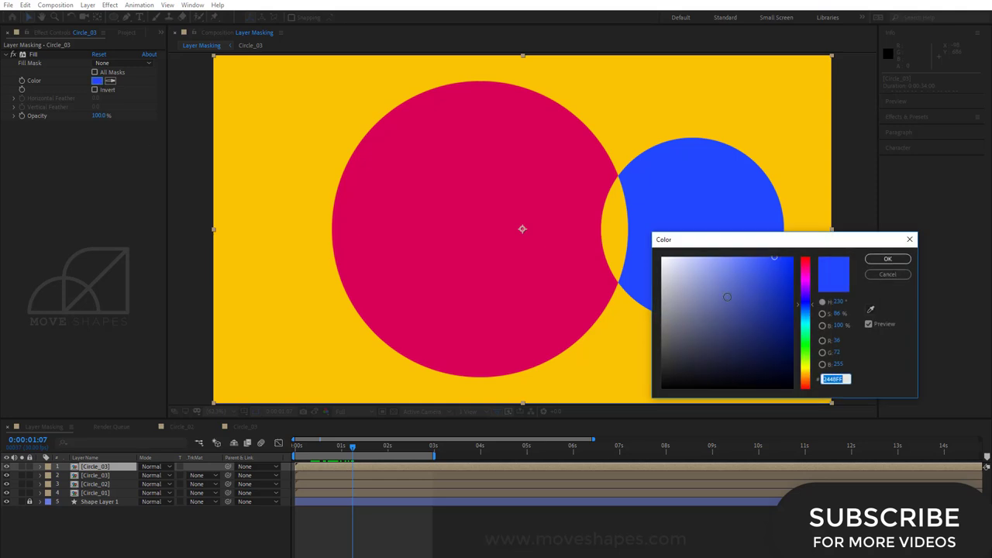
drag(677, 275, 646, 247)
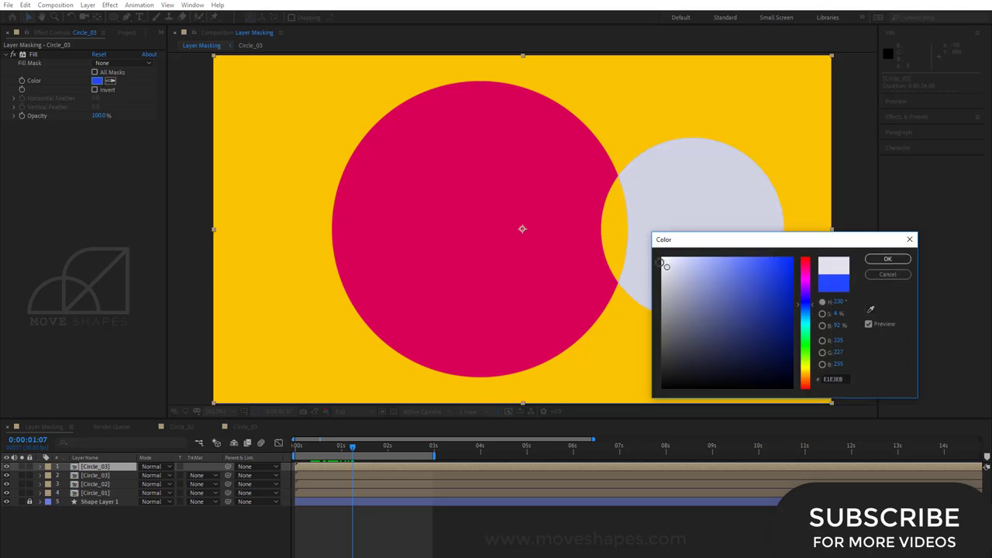
click(888, 259)
Draw a rectangular mask on the white copy and preview the two-tone crescent
click(354, 468)
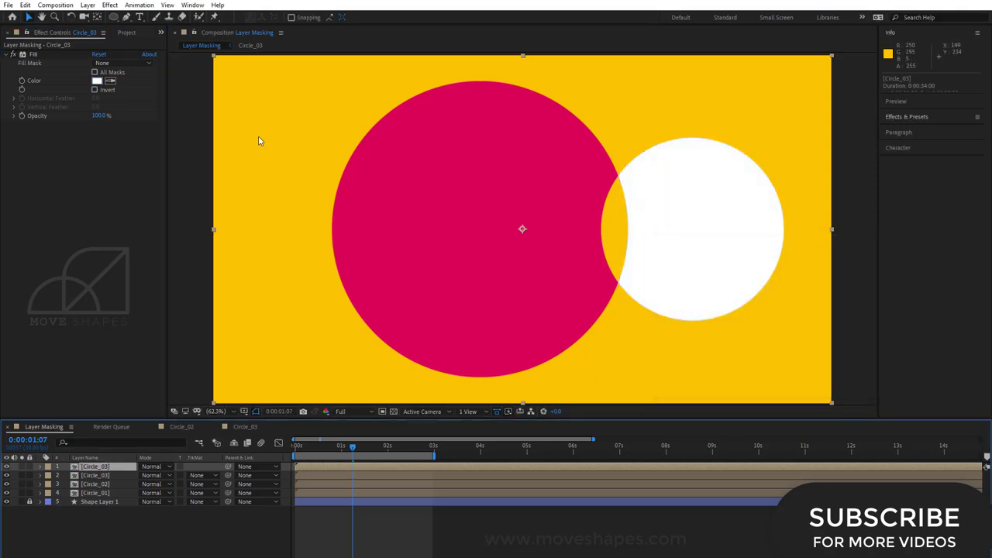
click(116, 19)
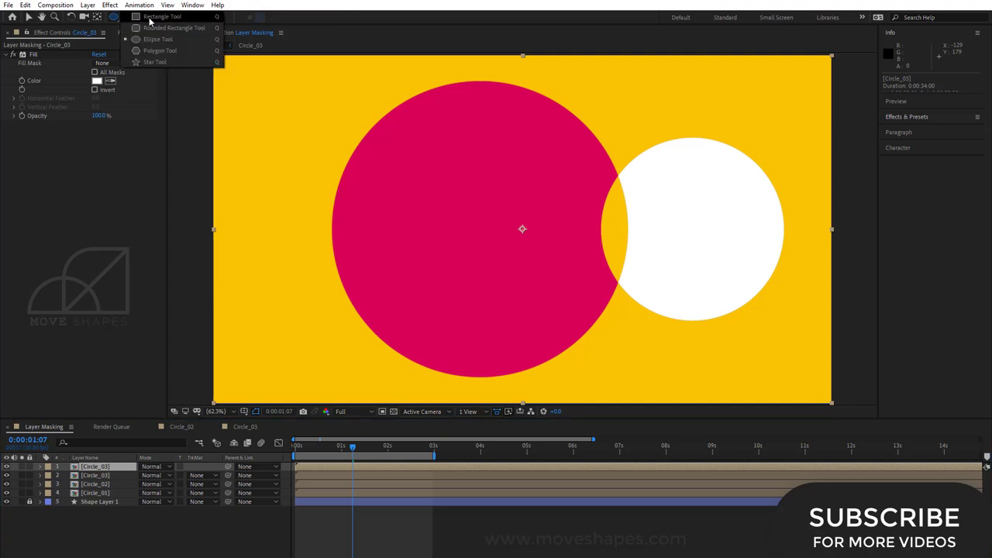
click(155, 17)
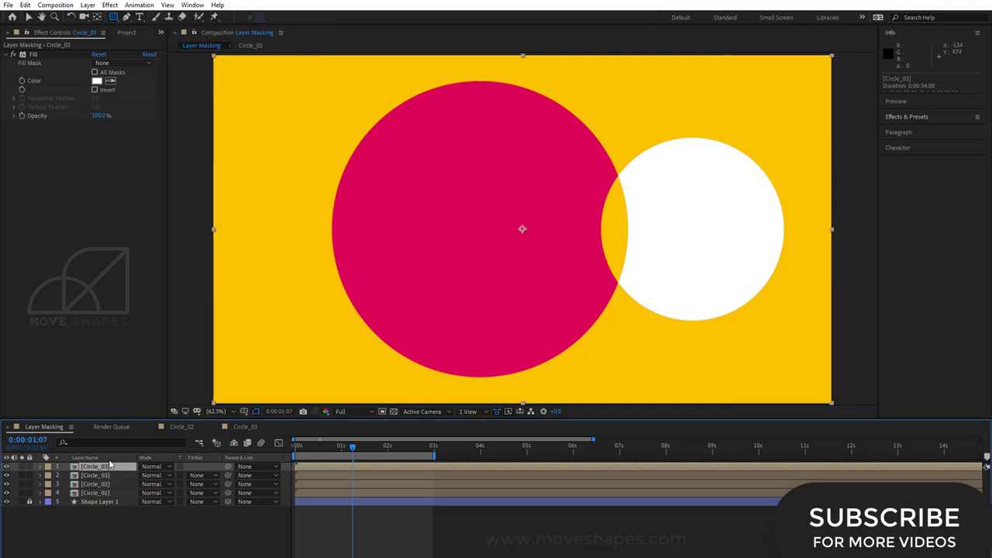
drag(480, 64, 823, 399)
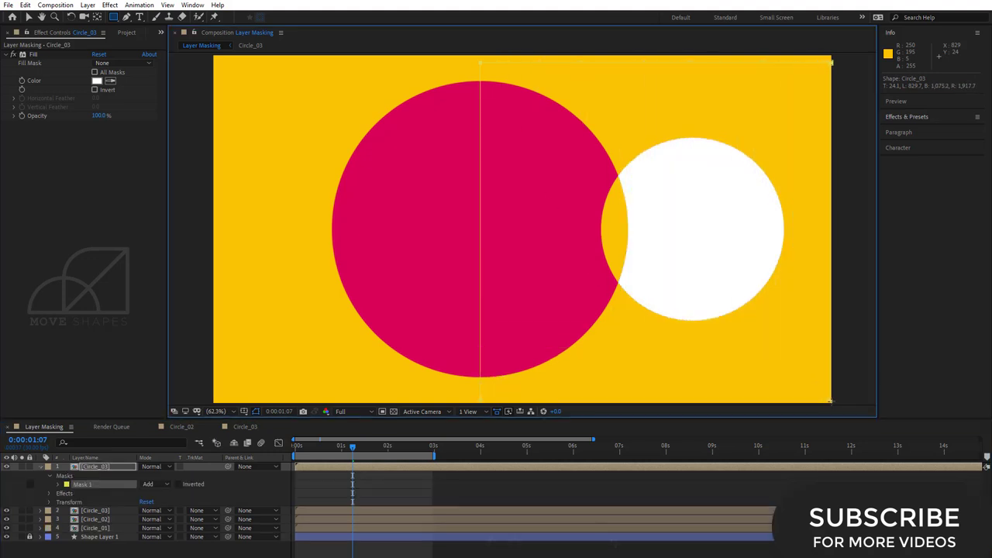
click(26, 17)
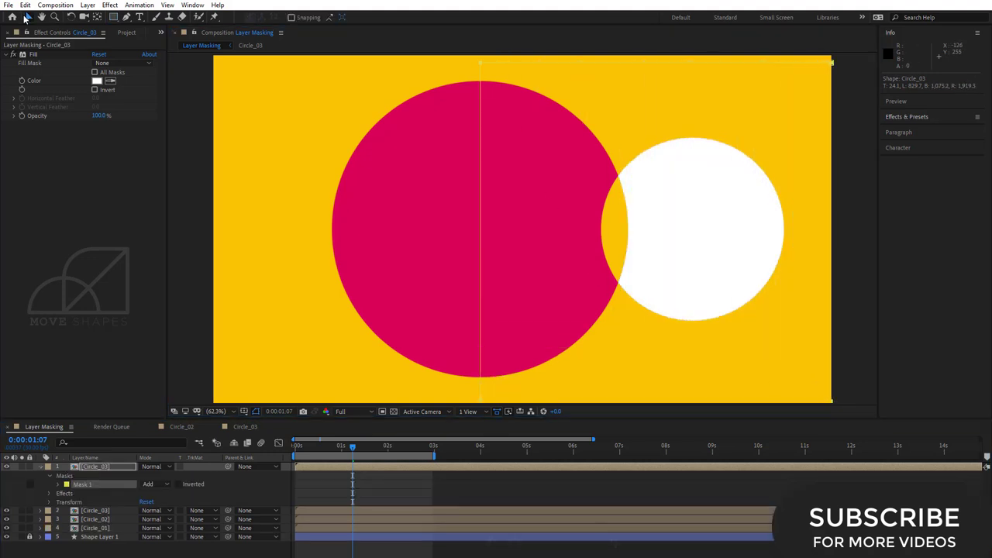
click(532, 474)
click(41, 466)
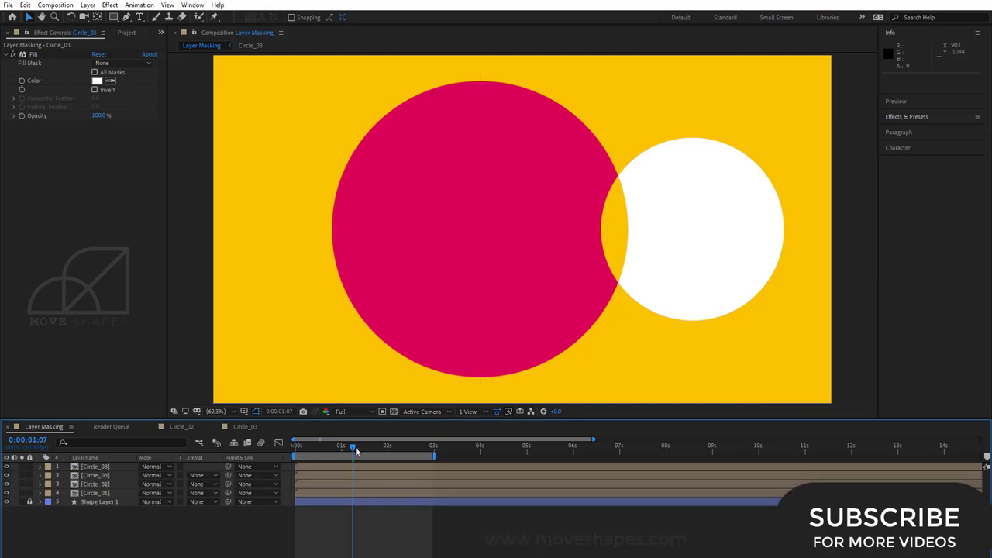
key(space)
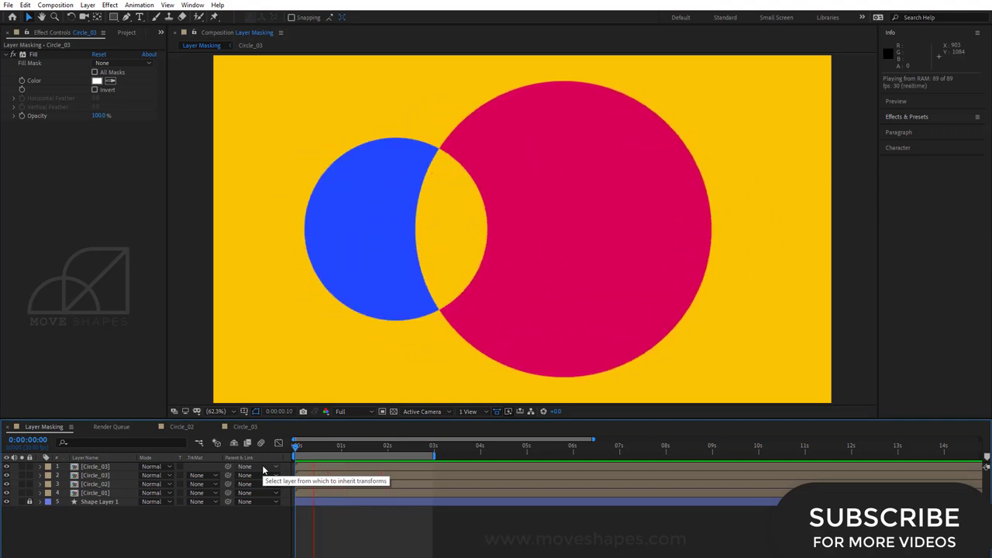
key(space)
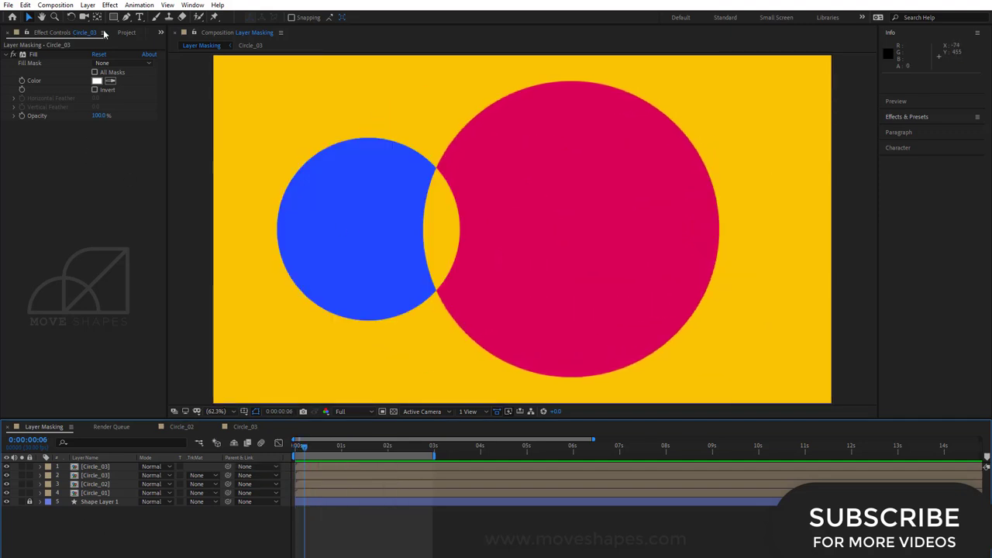
Create a new black 1920×1080 solid layer named 'Pattern' from the New > Solid menu
click(125, 32)
right_click(853, 168)
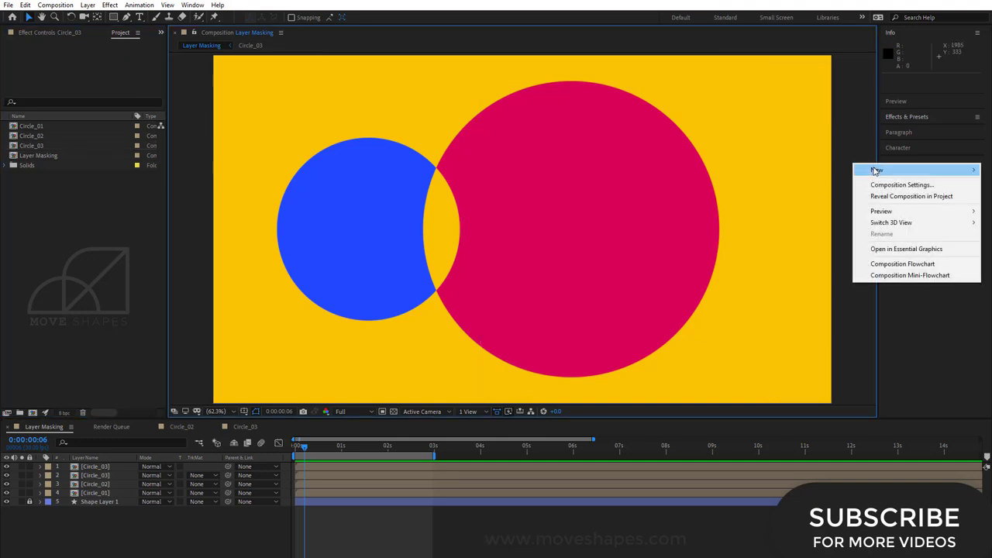
mouse_move(874, 169)
click(776, 197)
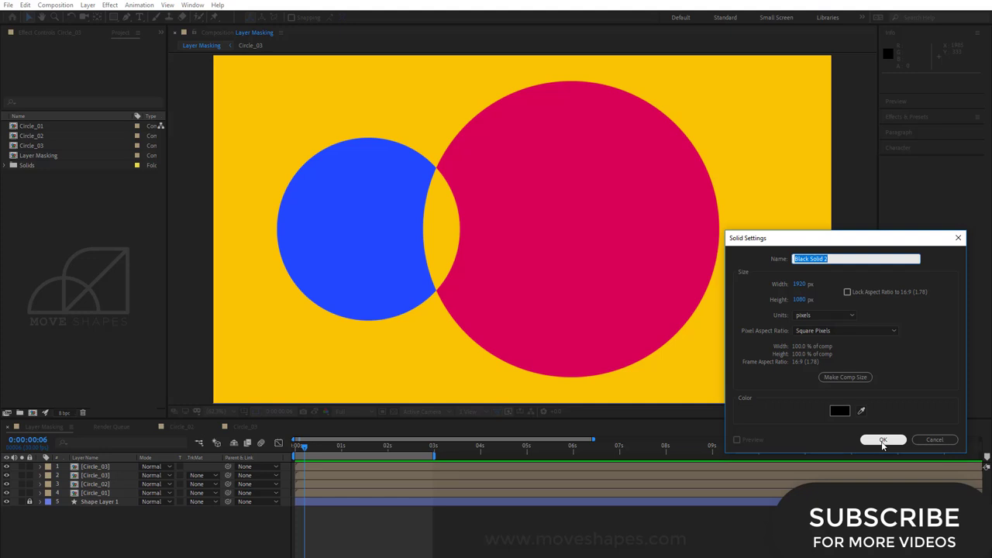
text(P)
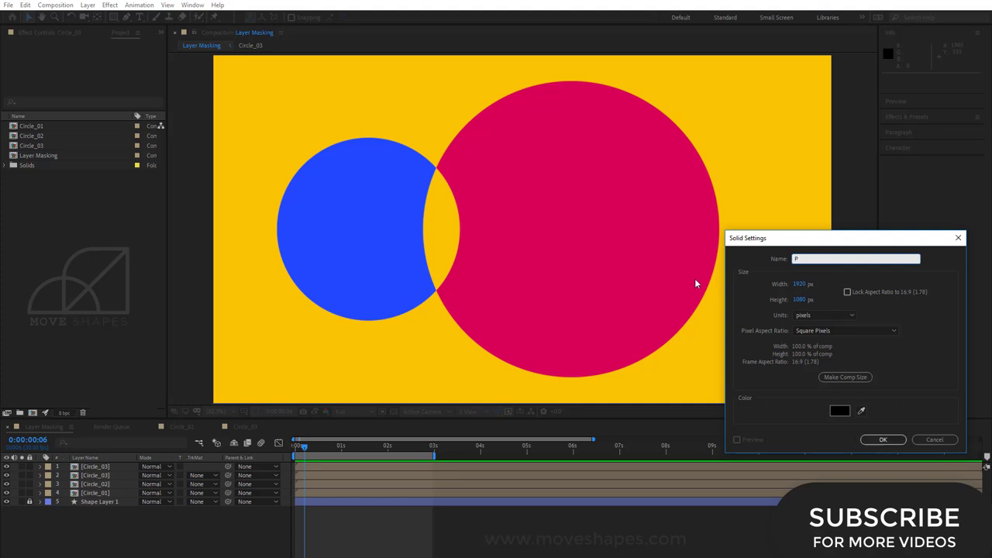
text(attern)
key(Return)
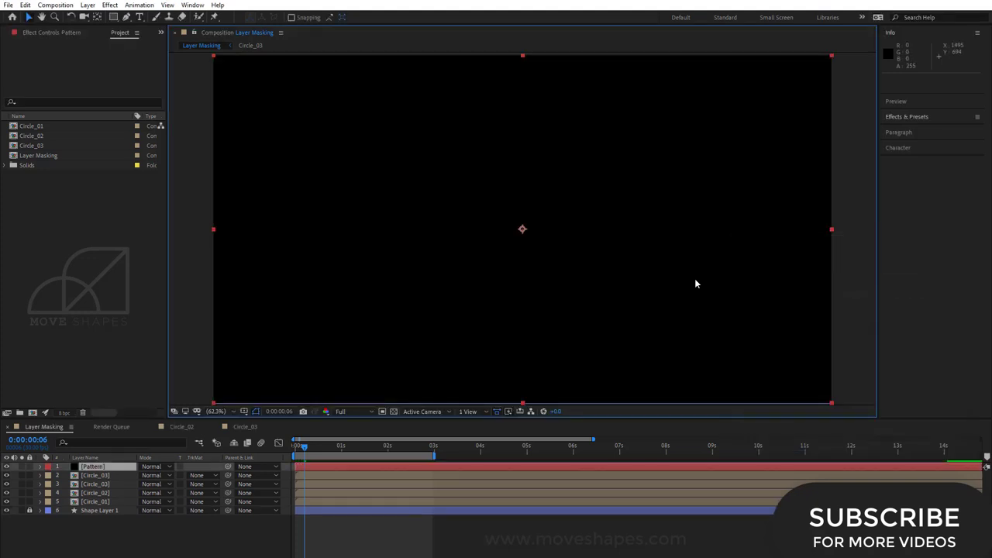
Find Cell Pattern by searching 'cell', apply it to the Pattern solid, and set its style to Pillow
click(906, 118)
click(914, 129)
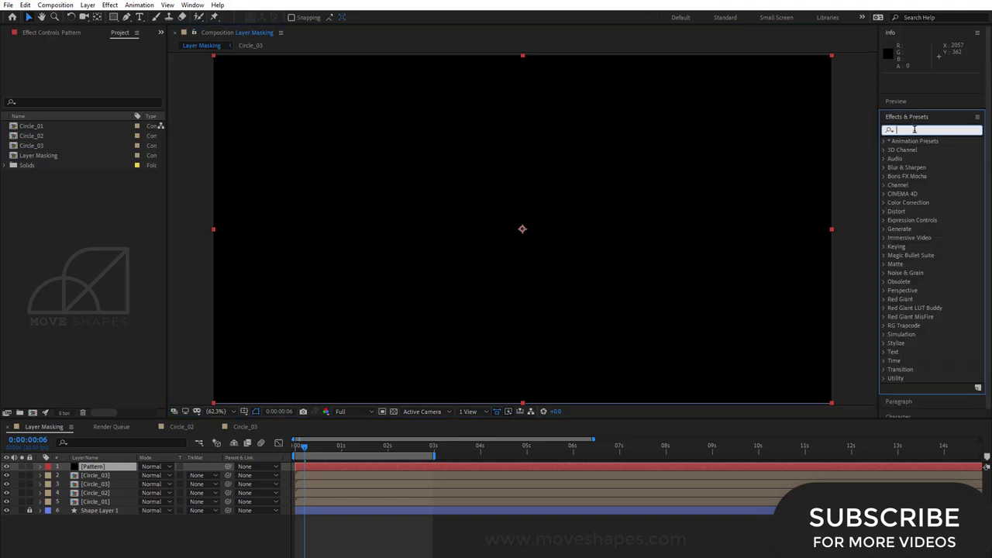
text(cell)
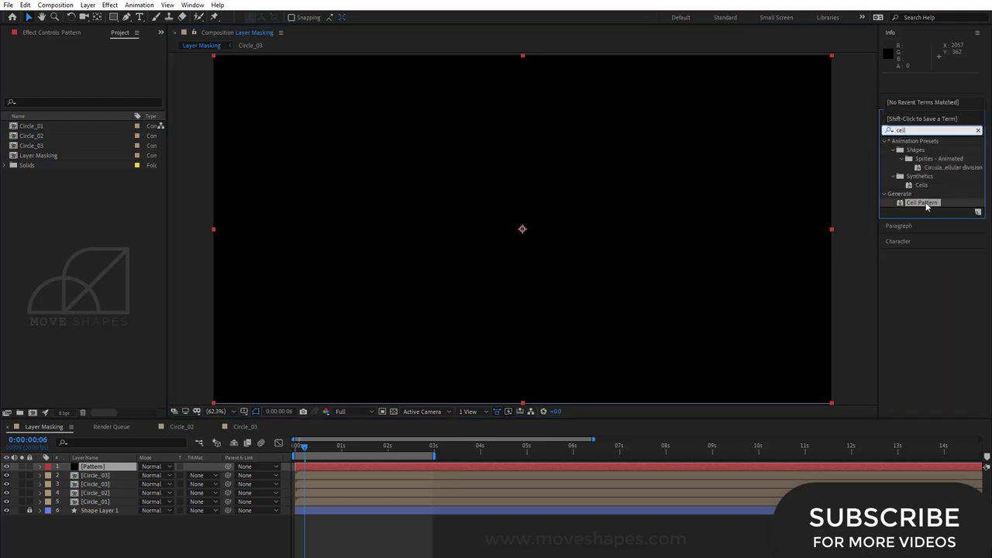
click(926, 203)
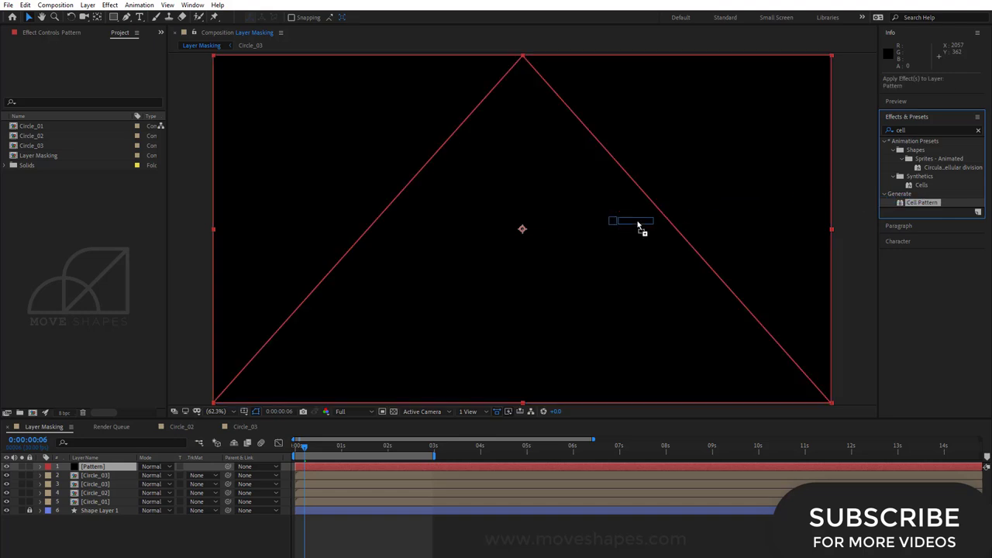
drag(924, 202, 695, 230)
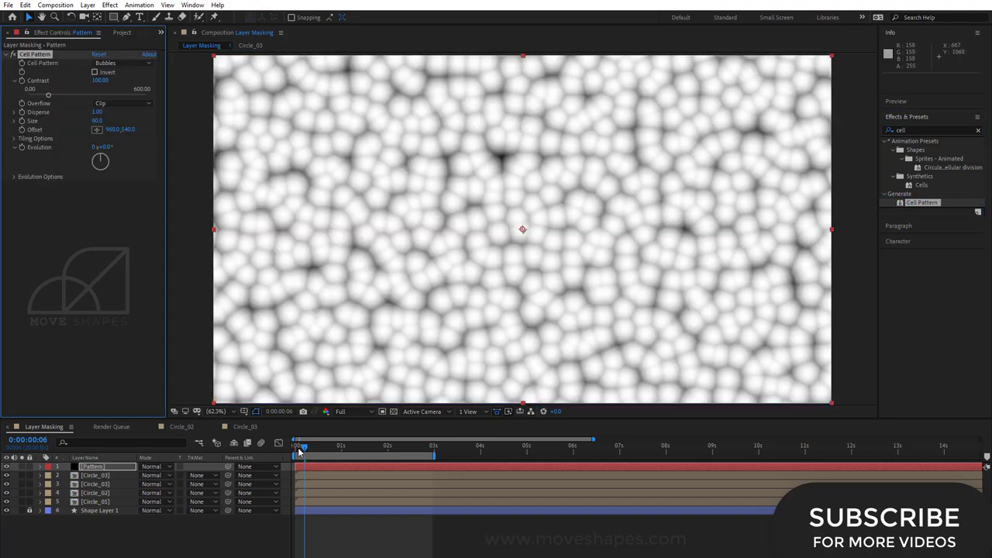
drag(298, 448, 306, 447)
click(103, 65)
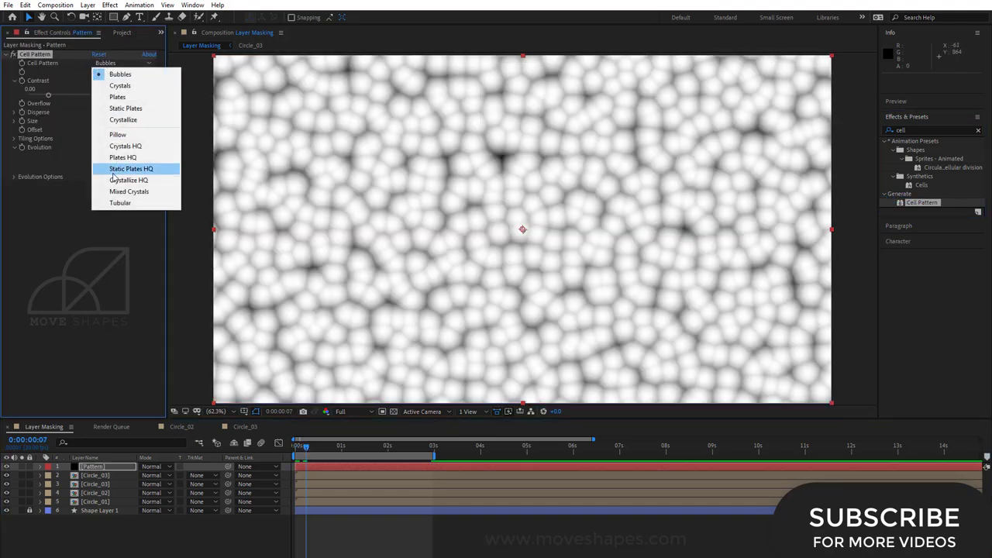
click(120, 133)
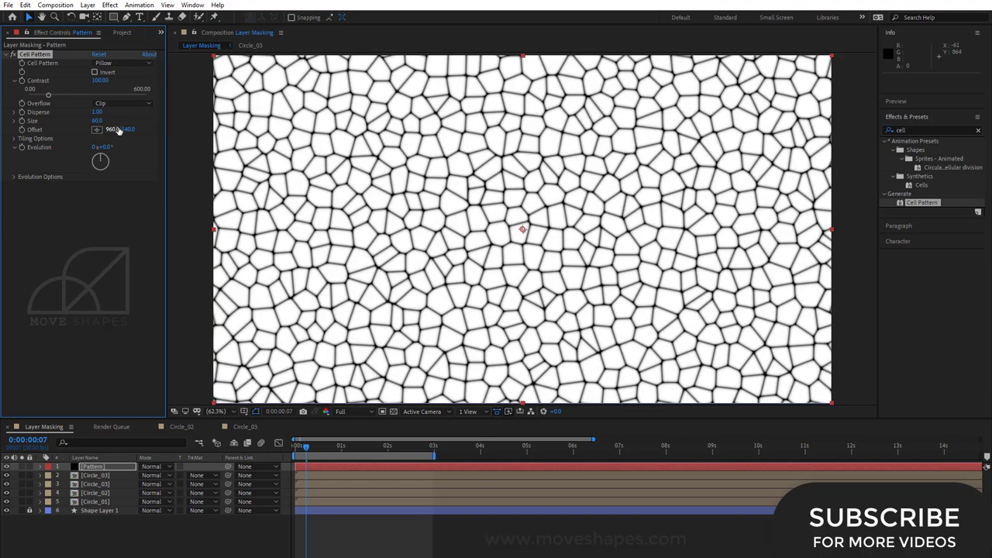
Set Cell Pattern Disperse to 1.50, Size to 44 and Contrast to 175, and shift the offset
click(14, 113)
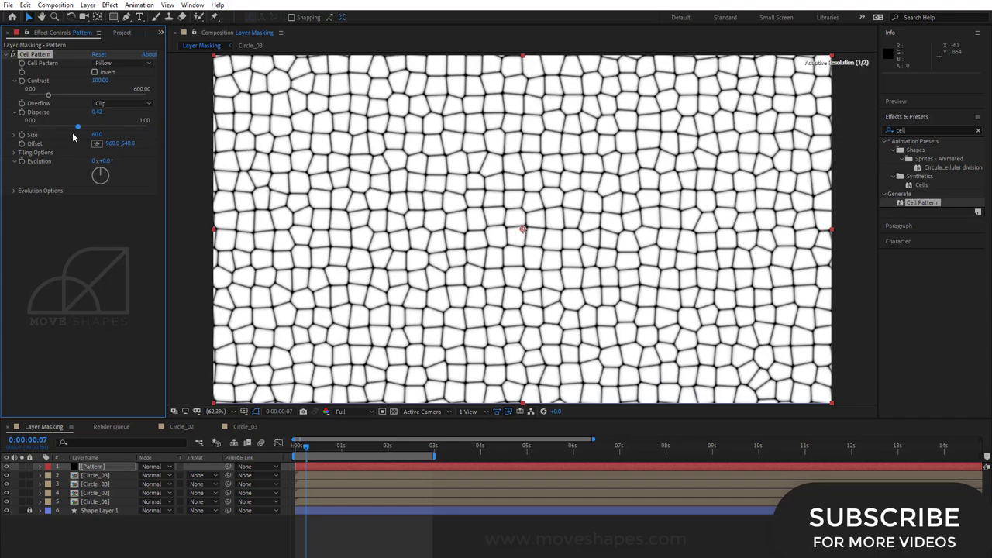
drag(143, 125, 34, 137)
key(ctrl+z)
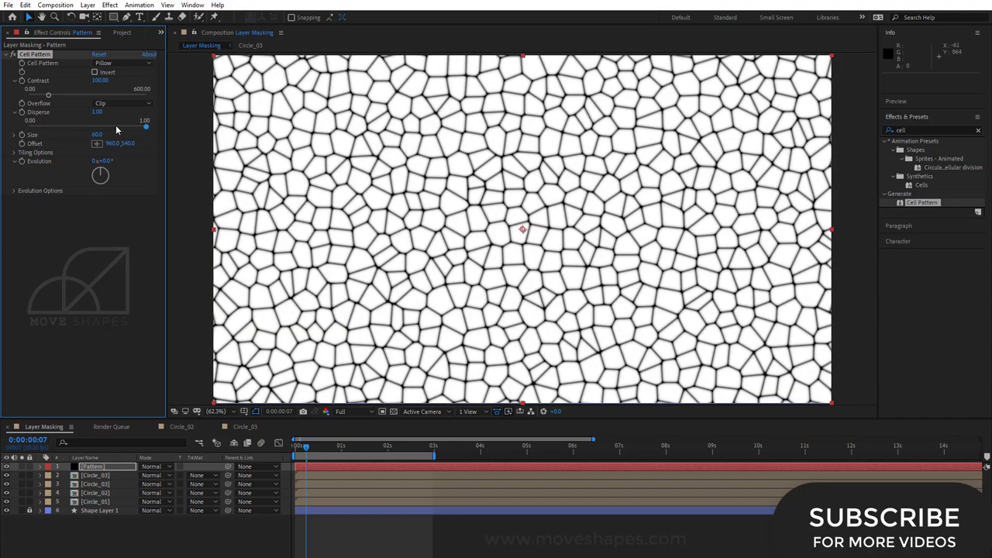
drag(116, 130, 145, 122)
mouse_move(108, 134)
mouse_down()
mouse_move(86, 135)
mouse_move(106, 159)
mouse_up()
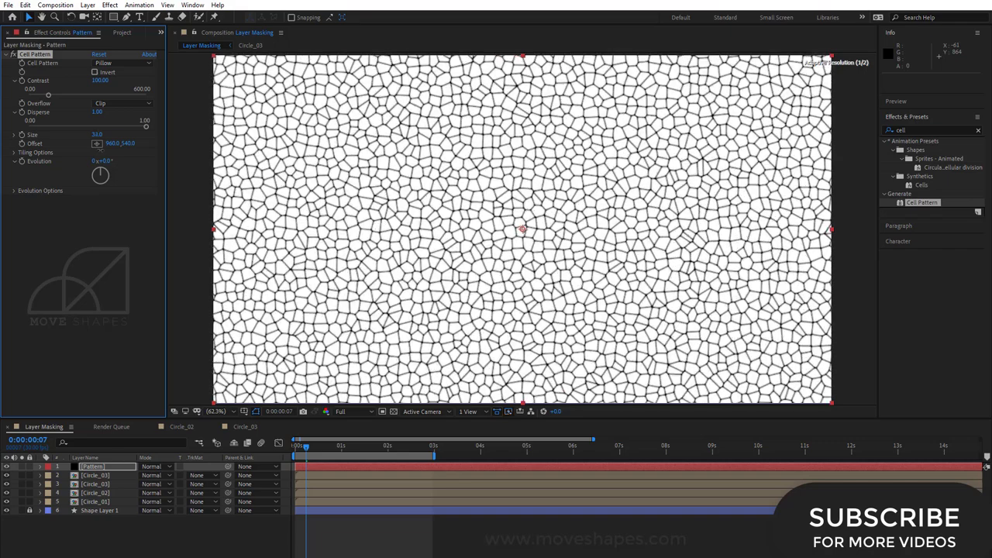
click(14, 112)
drag(50, 94, 62, 94)
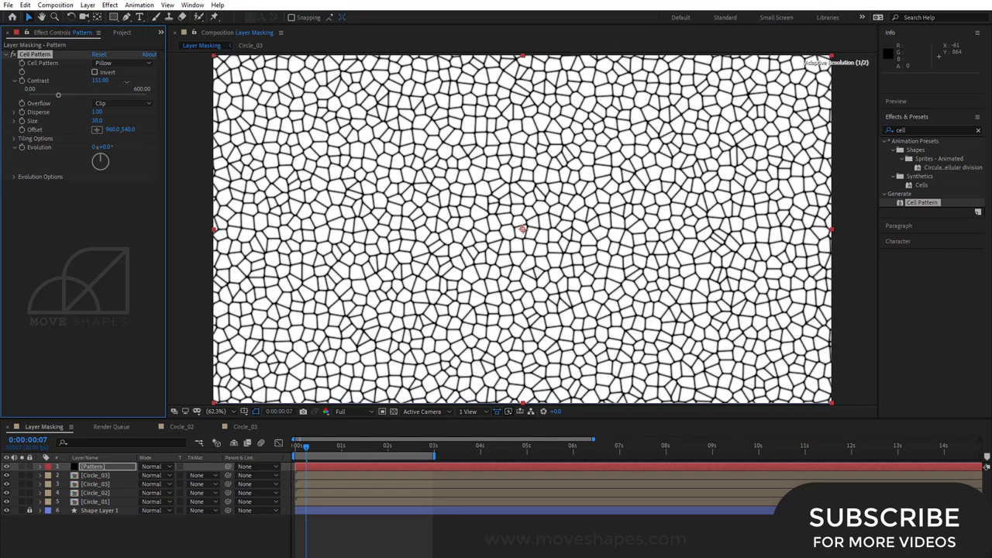
click(14, 80)
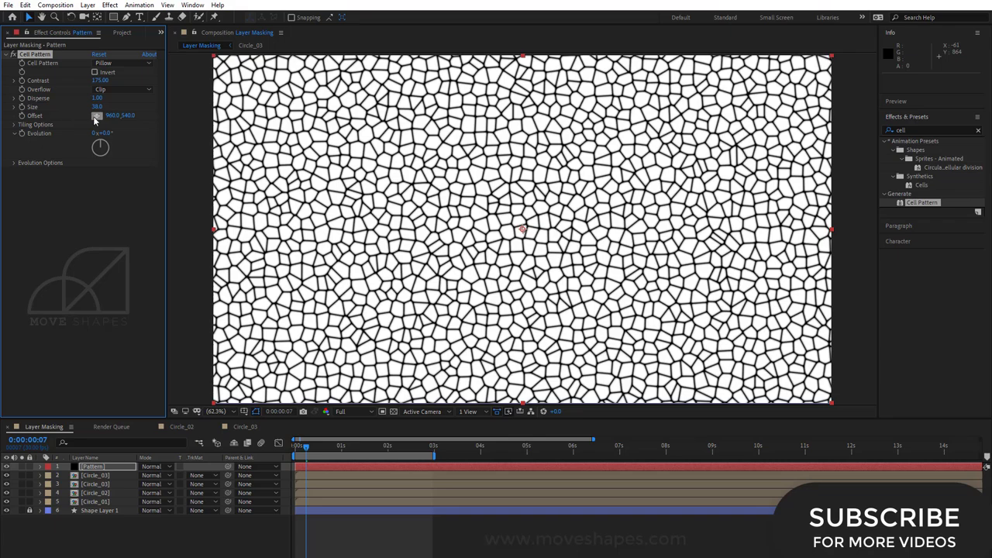
mouse_move(128, 116)
mouse_down()
mouse_move(94, 112)
mouse_move(98, 104)
mouse_move(196, 115)
mouse_up()
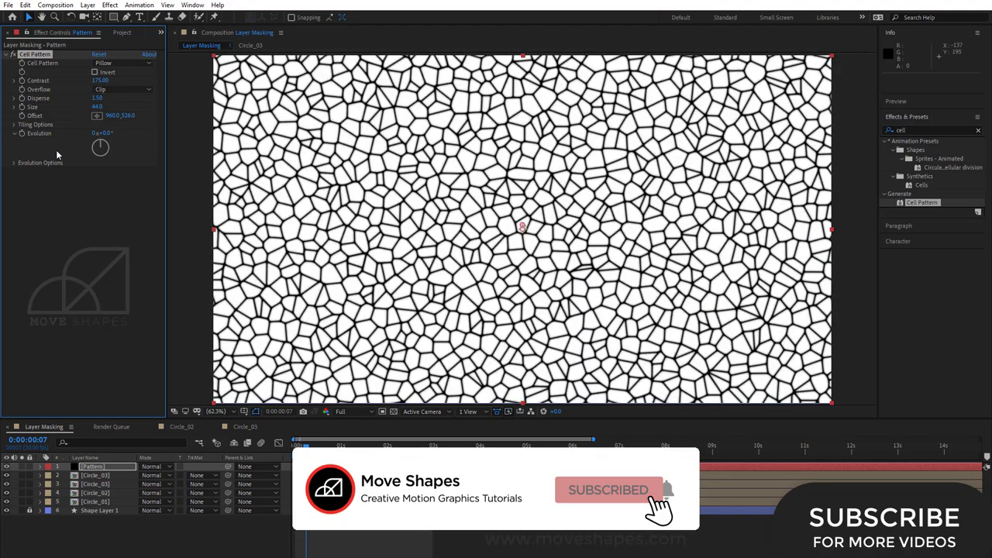
Try Soft Clamp and Wrap Back overflow, then set the Cell Pattern overflow back to Clip
click(112, 90)
click(123, 112)
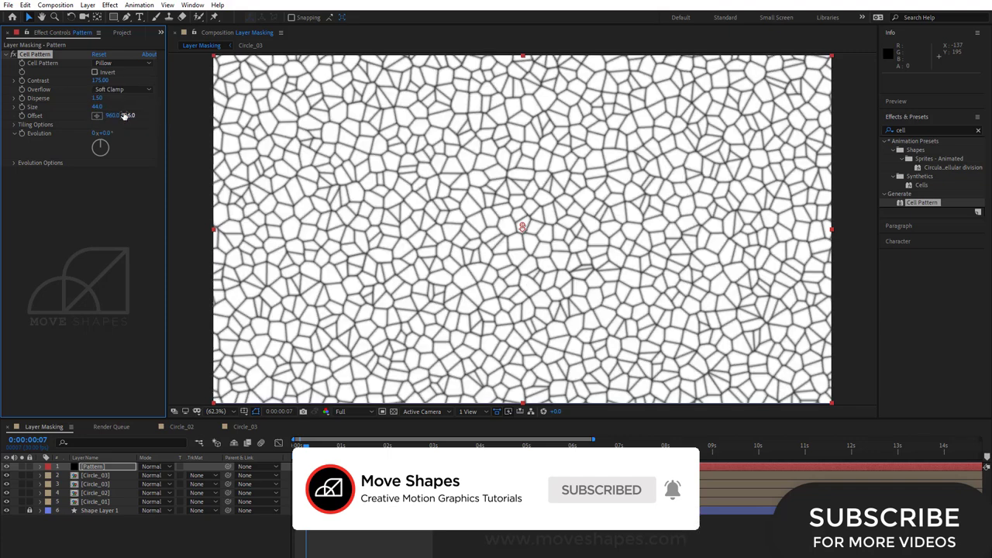
click(116, 90)
click(120, 124)
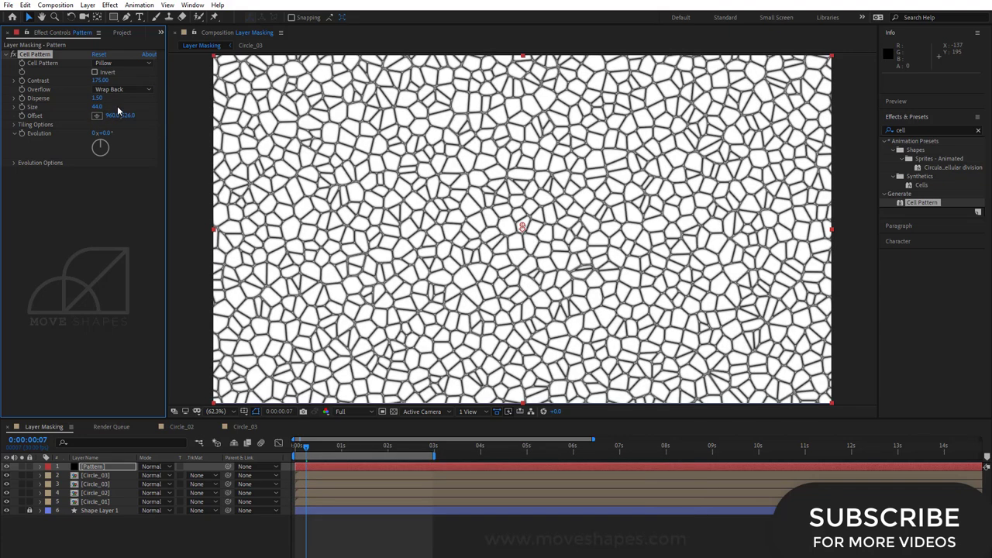
click(120, 90)
click(116, 98)
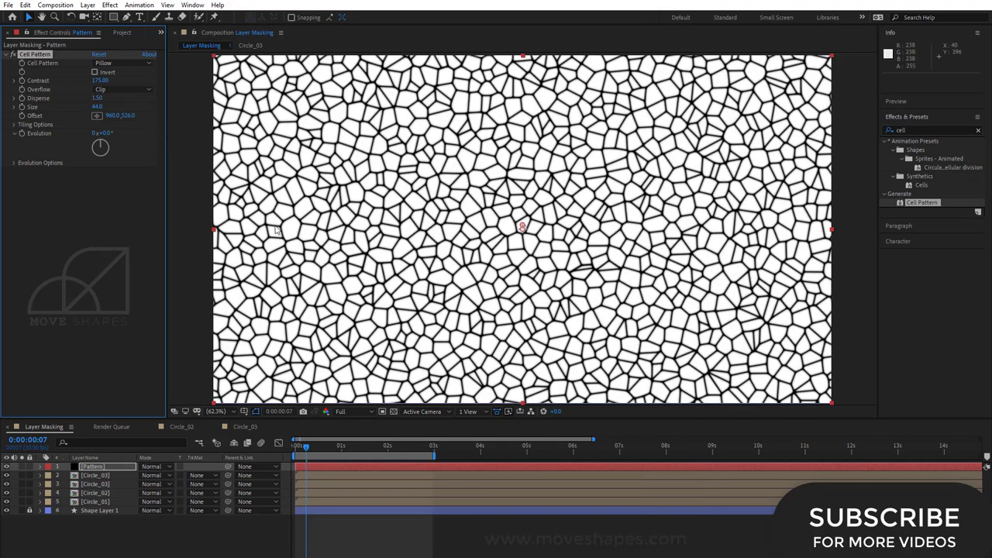
Keyframe Evolution from 0x+0.0° at 0s to 1x+248.0° near 3s, and move Circle_03 above Pattern
click(375, 531)
key(Home)
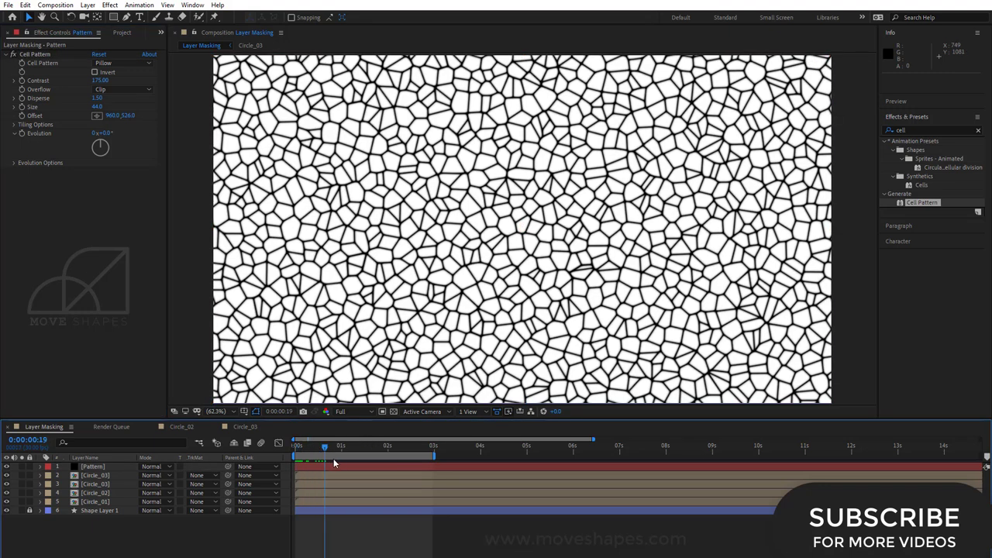
click(333, 466)
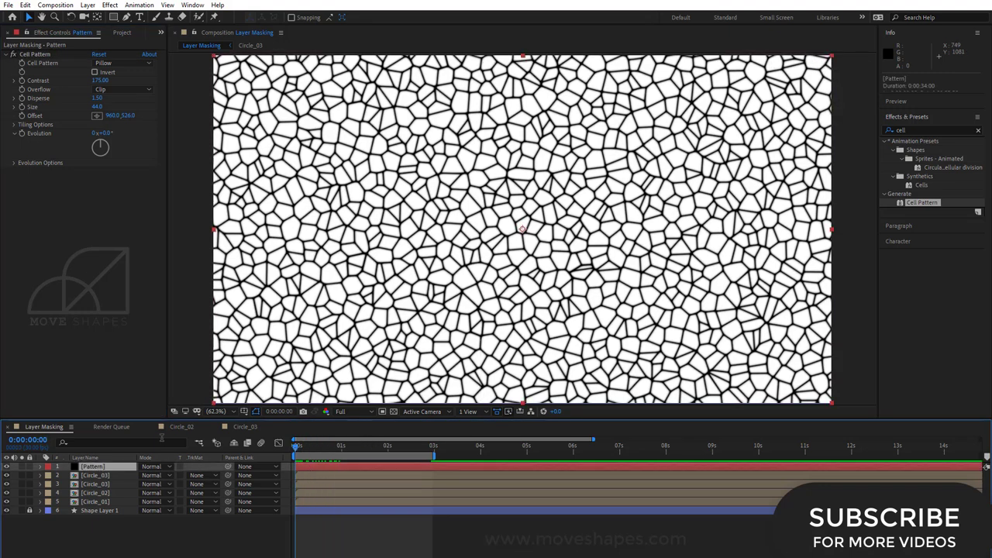
click(22, 134)
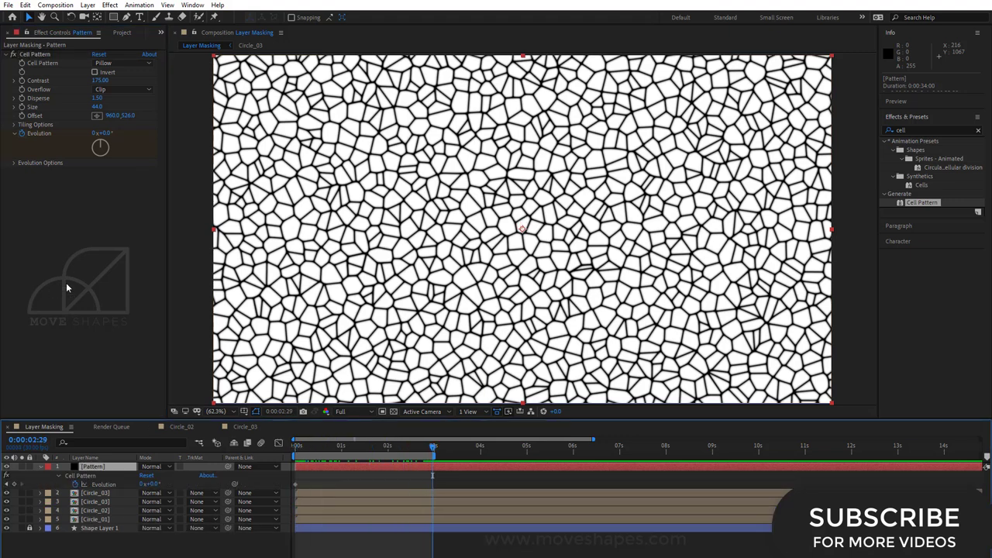
mouse_move(101, 146)
mouse_down()
mouse_move(106, 172)
mouse_move(91, 161)
mouse_up()
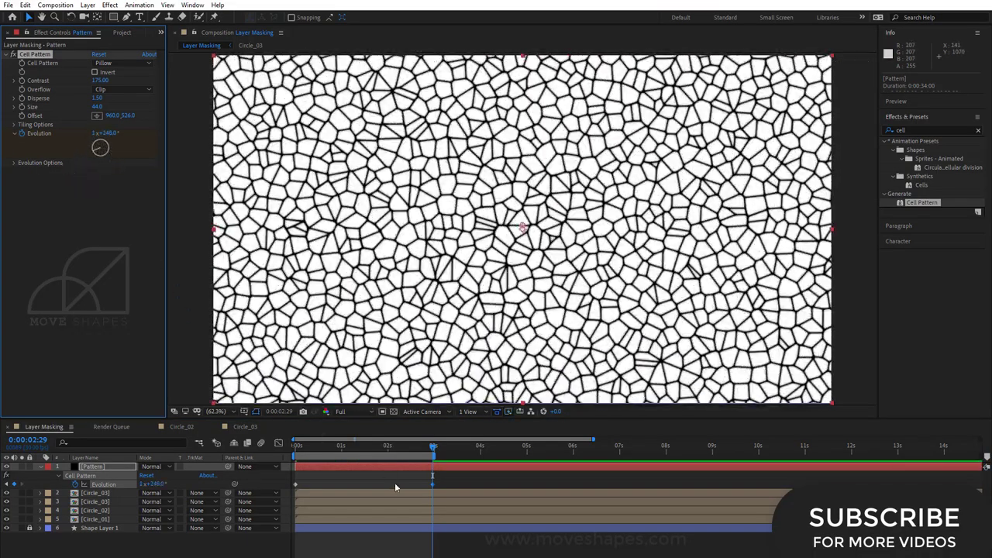
key(space)
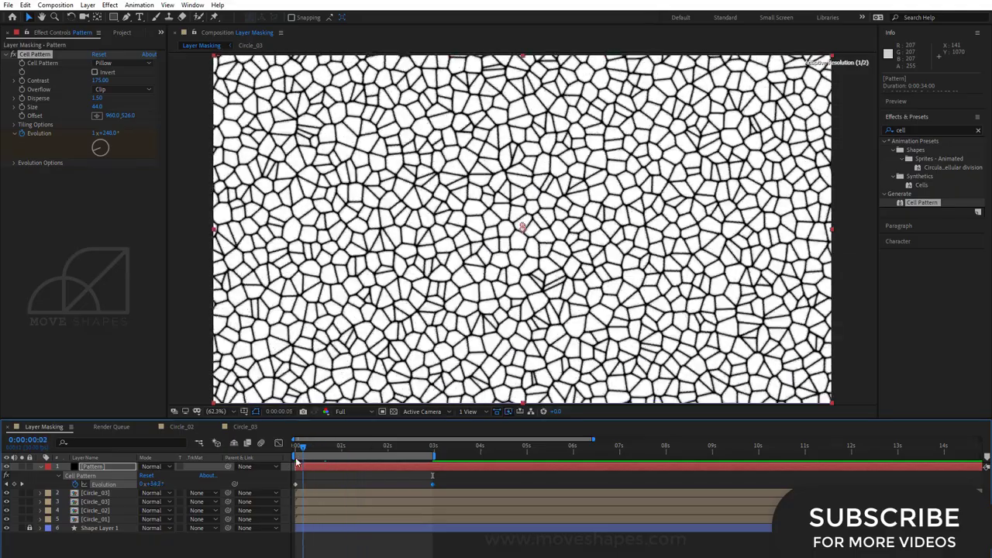
drag(339, 464, 283, 476)
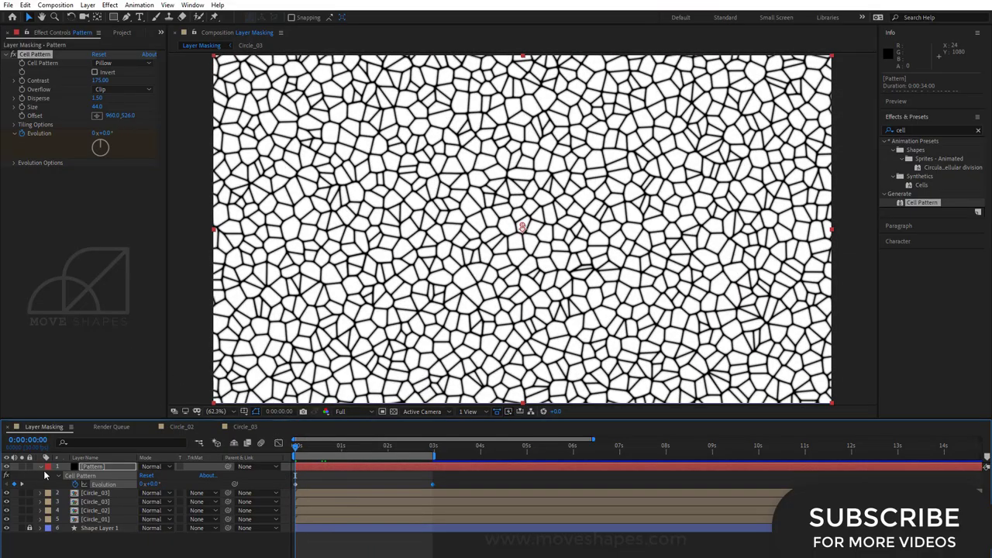
key(u)
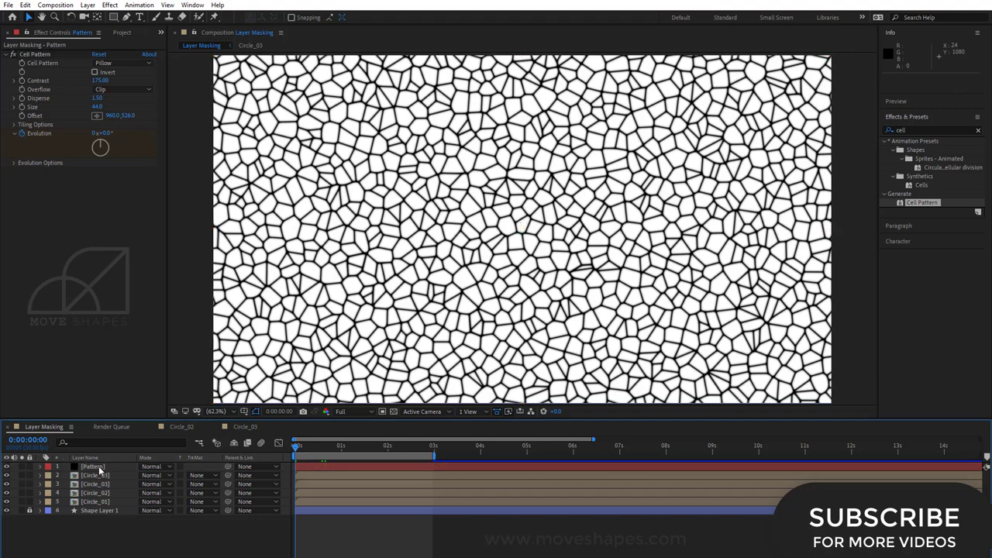
drag(101, 474, 100, 467)
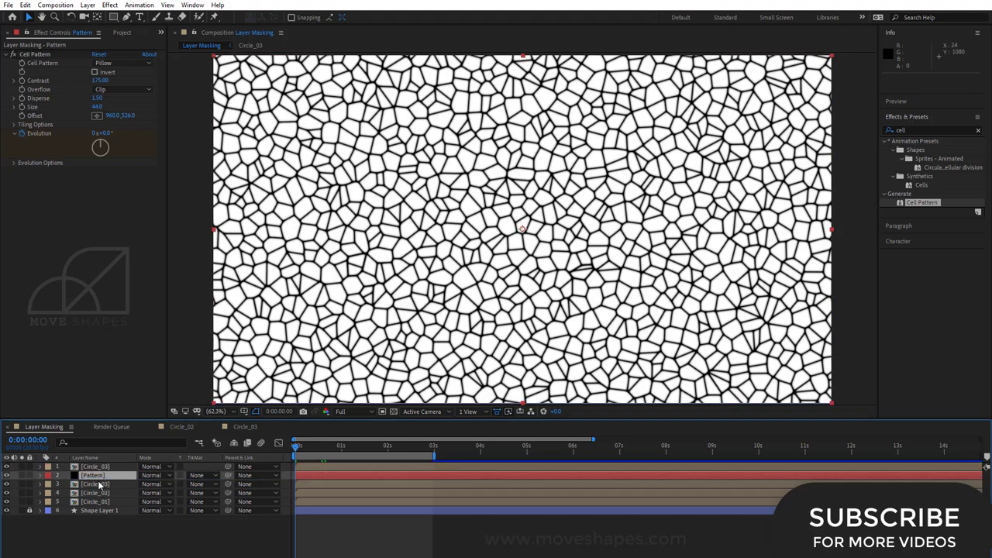
Set Pattern's Track Matte to Alpha Matte 'Circle_03' and preview the result
click(214, 478)
click(229, 502)
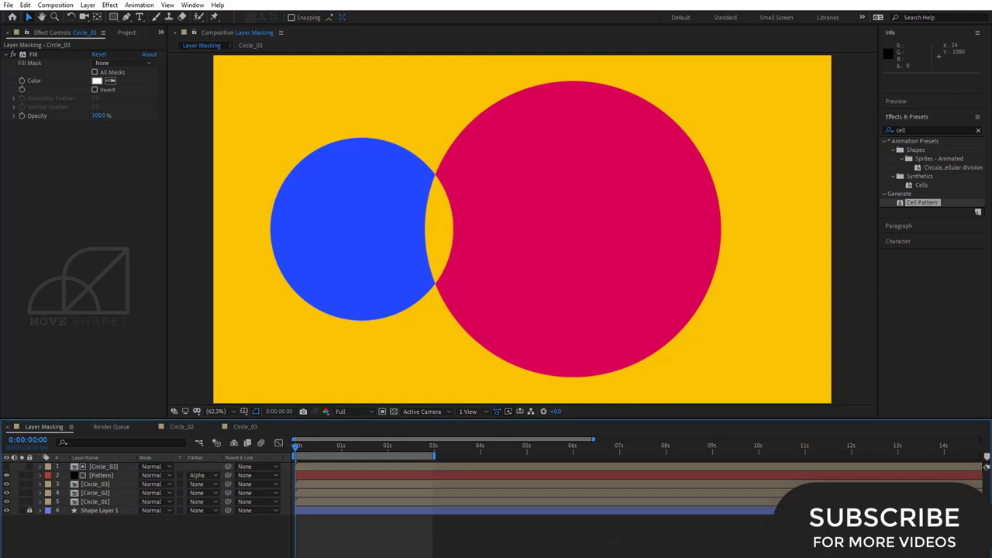
key(space)
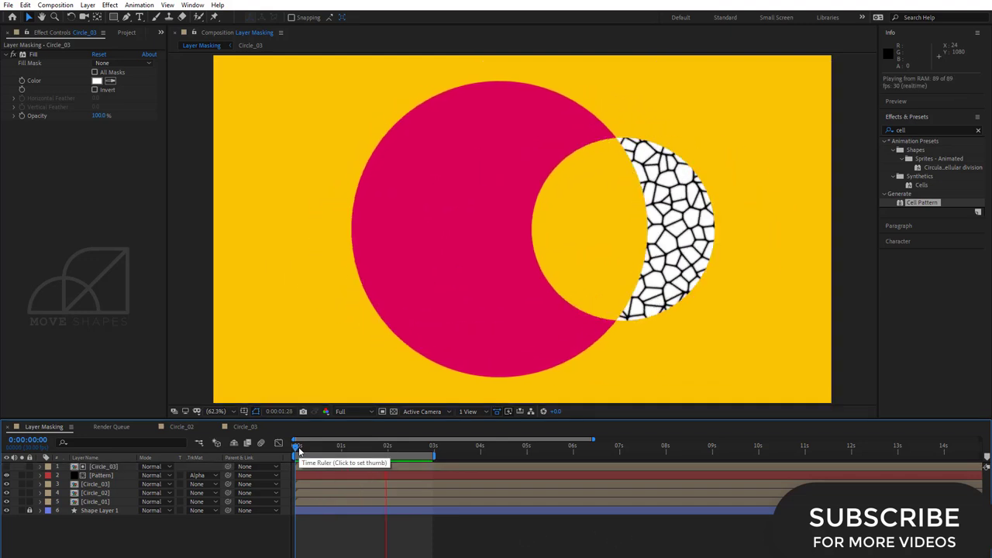